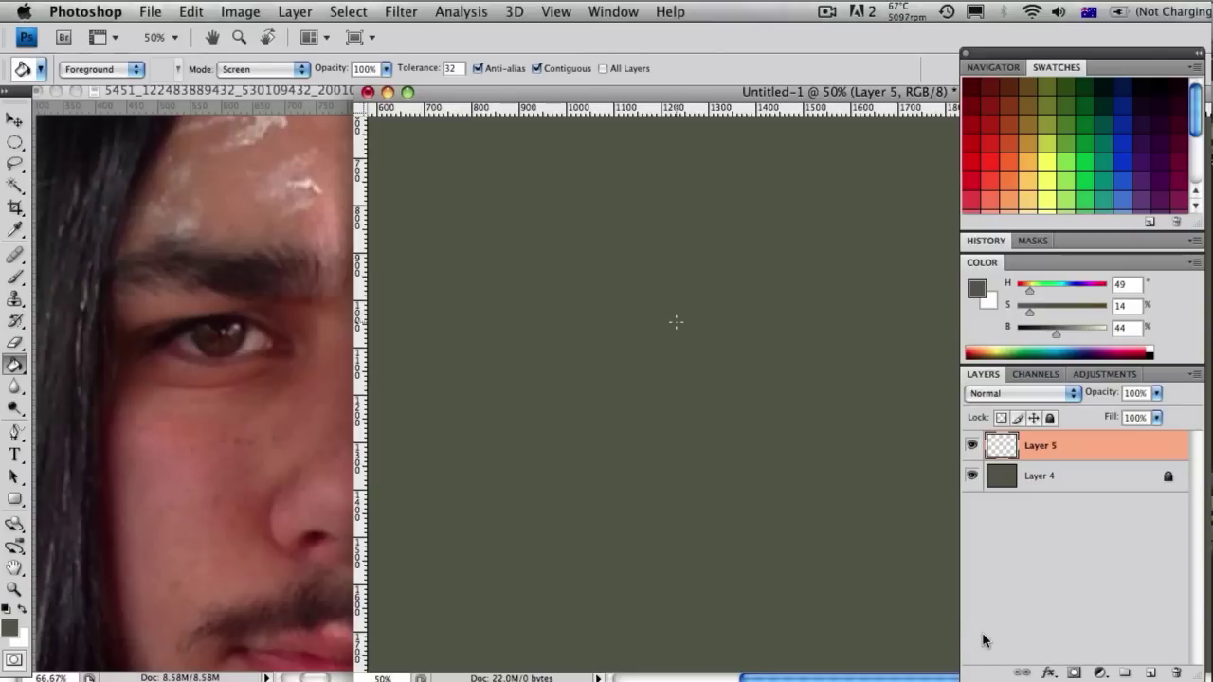
# Select the Brush tool with the 15 px slanted tip and open its full brush settings
pyautogui.press('b')
pyautogui.rightClick(791, 406)
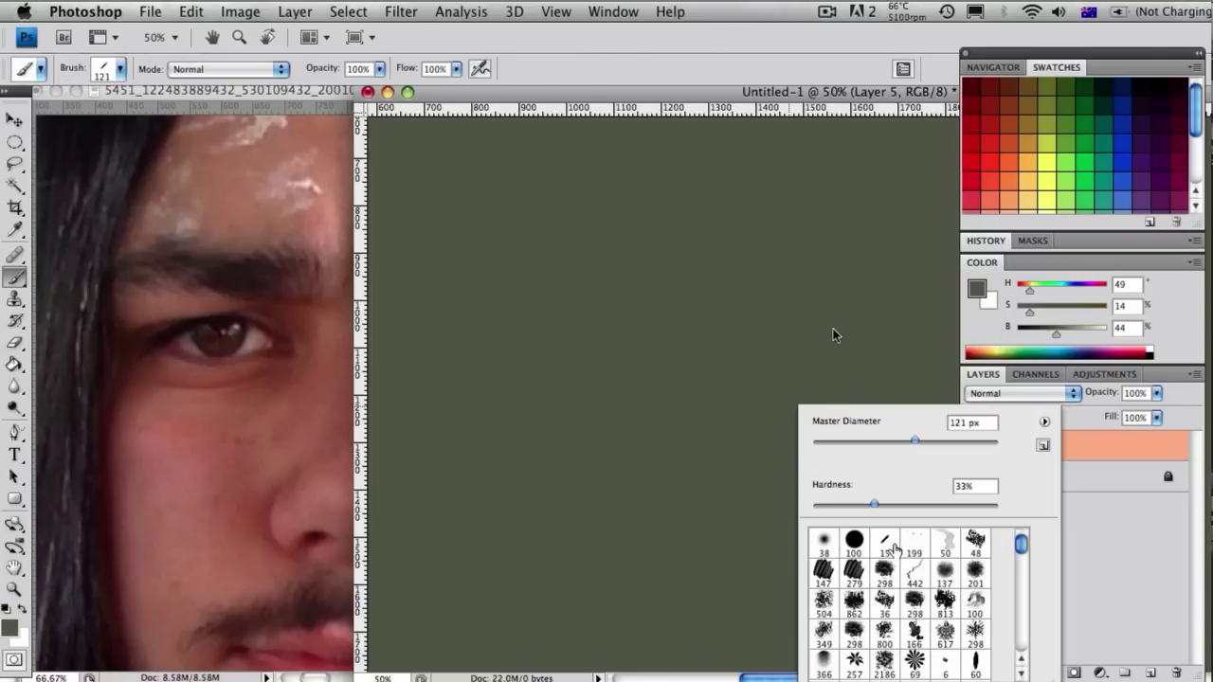
pyautogui.press('Escape')
pyautogui.click(826, 12)
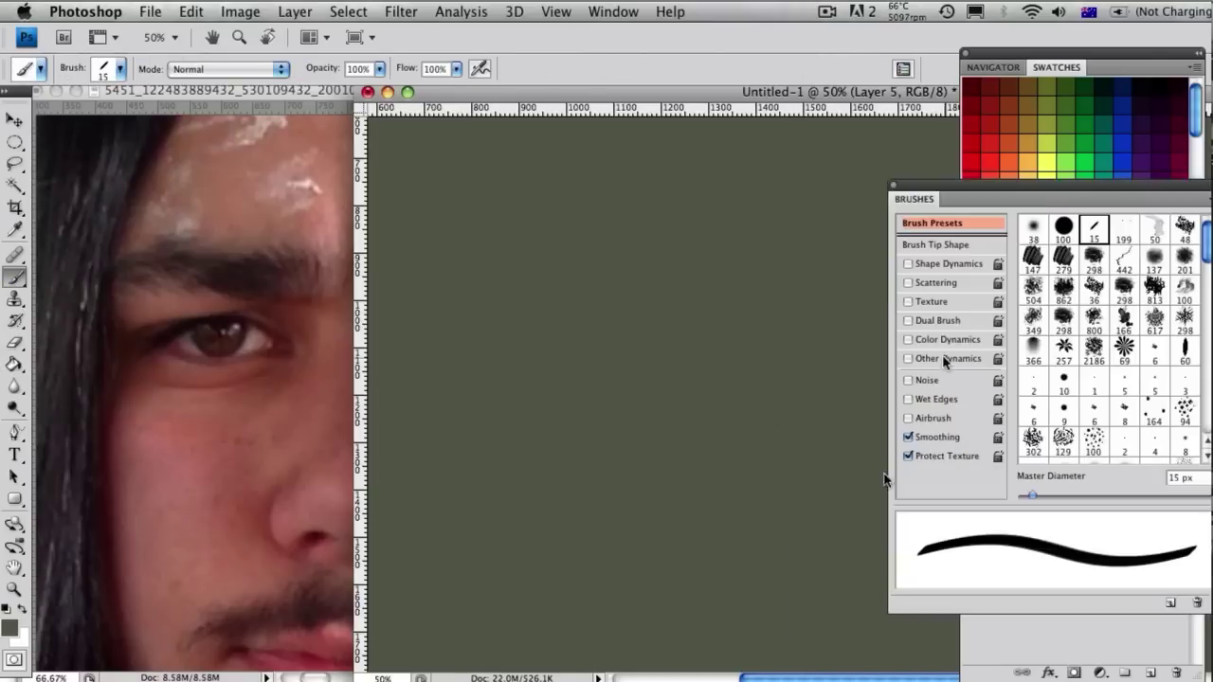
pyautogui.press('F5')
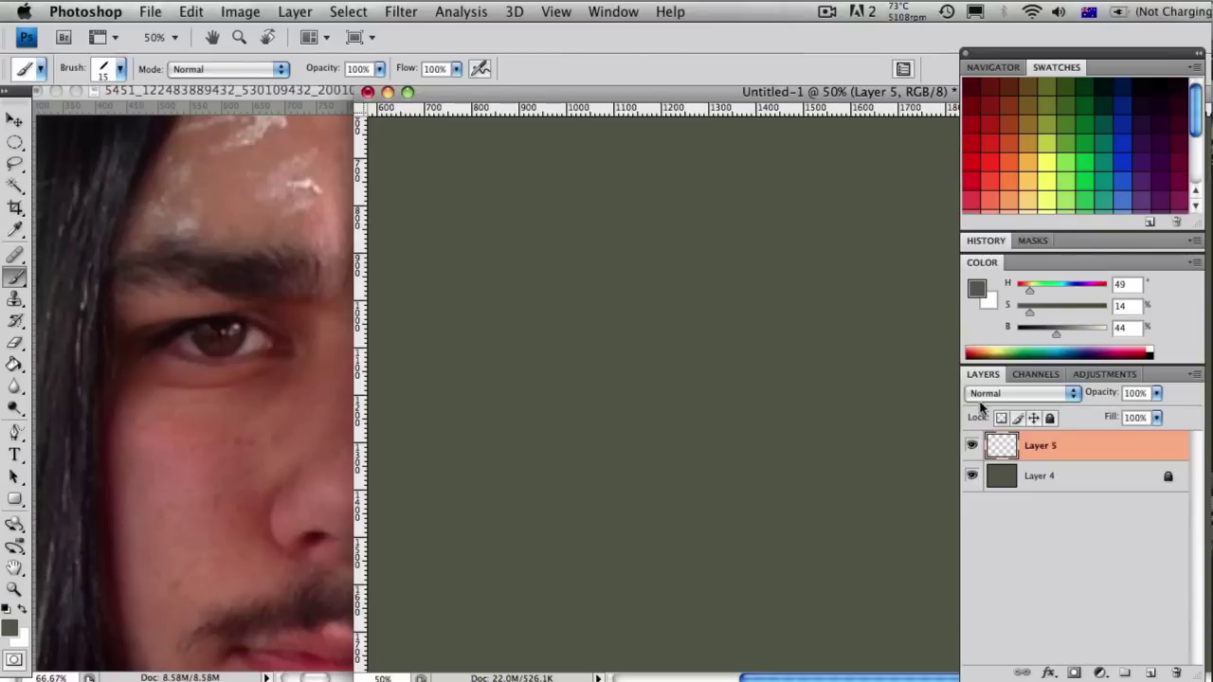
pyautogui.press('F5')
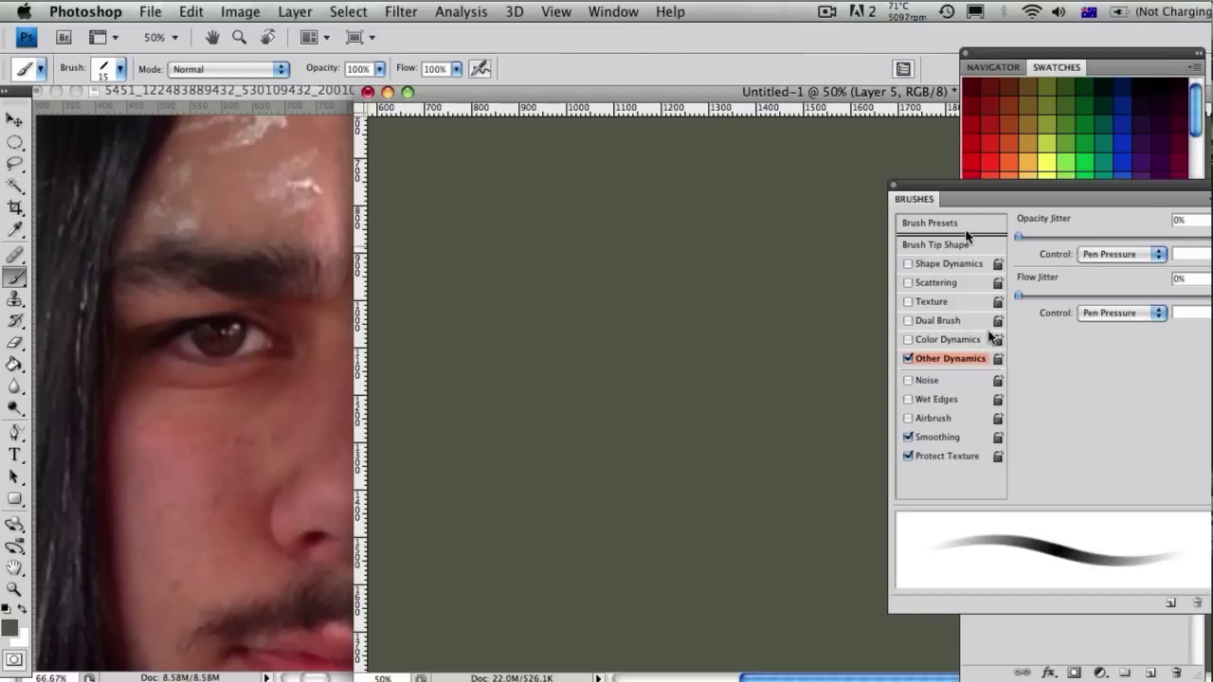
pyautogui.click(965, 226)
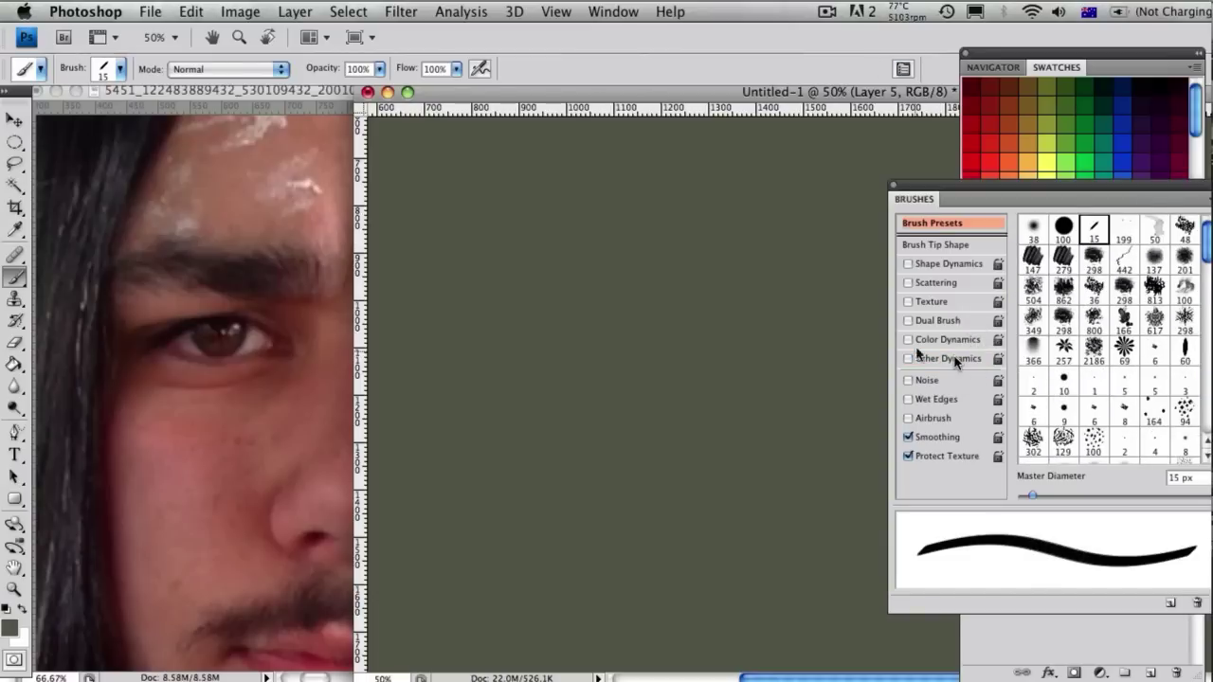
# Disable Protect Texture, enable Shape Dynamics with Pen Pressure size control and 46% Minimum Diameter, zero the angle and roundness jitter, and enable Other Dynamics
pyautogui.click(908, 455)
pyautogui.click(908, 263)
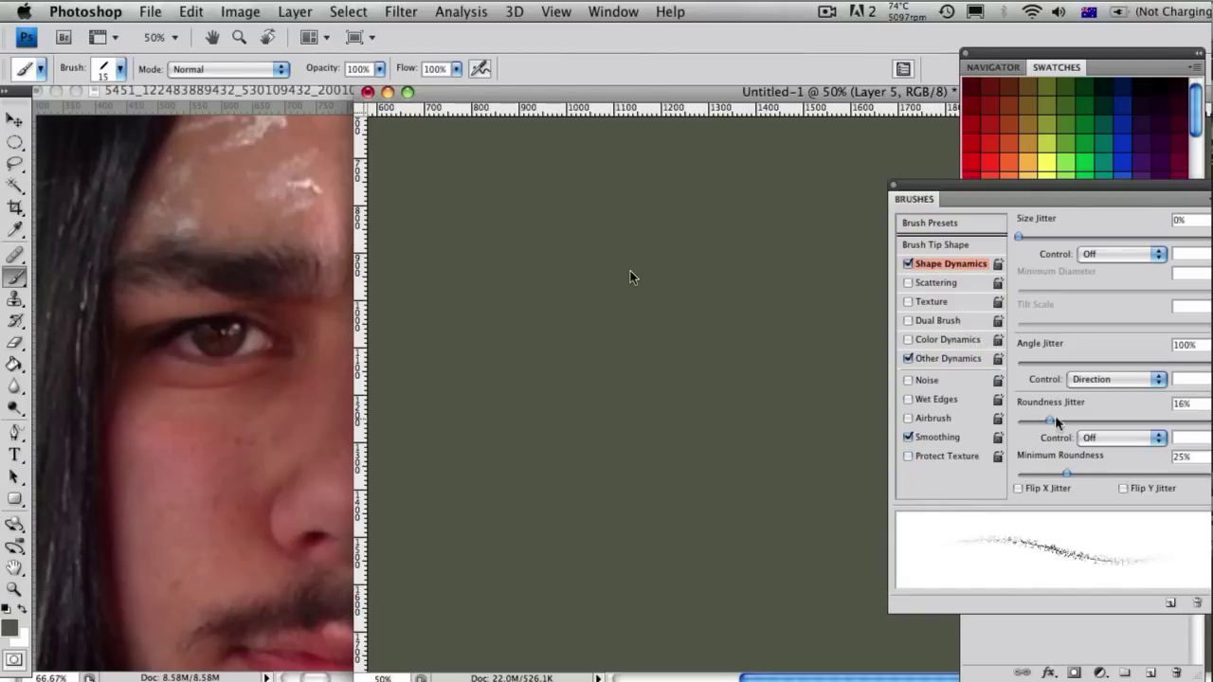
pyautogui.click(1118, 254)
pyautogui.click(1109, 276)
pyautogui.moveTo(1102, 237); pyautogui.dragTo(1019, 237)
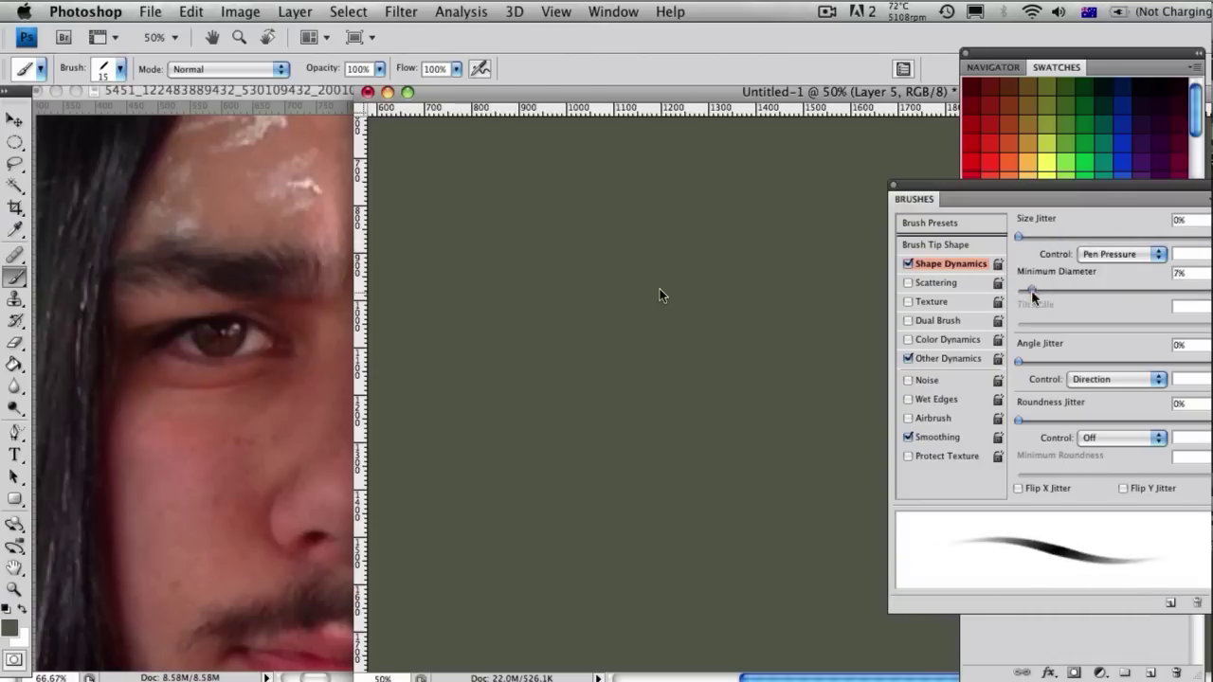
pyautogui.moveTo(1019, 289); pyautogui.dragTo(1109, 289)
# Reset the foreground colour to black and move the brush settings over the reference photo, clear of the drawing area
pyautogui.click(6, 609)
pyautogui.moveTo(1056, 185)
pyautogui.mouseDown()
pyautogui.moveTo(660, 408)
pyautogui.moveTo(364, 214)
pyautogui.mouseUp()
# Test the brush with several strokes on the empty canvas and undo them
pyautogui.moveTo(726, 306); pyautogui.dragTo(740, 403)
pyautogui.moveTo(803, 296); pyautogui.dragTo(784, 456)
pyautogui.moveTo(772, 200); pyautogui.dragTo(675, 344)
pyautogui.moveTo(798, 246); pyautogui.dragTo(827, 359)
pyautogui.moveTo(823, 264); pyautogui.dragTo(773, 456)
pyautogui.press('alt+super+z')
pyautogui.press('alt+super+z')
pyautogui.press('alt+super+z')
pyautogui.press('alt+super+z')
pyautogui.press('alt+super+z')
pyautogui.press('alt+super+z')
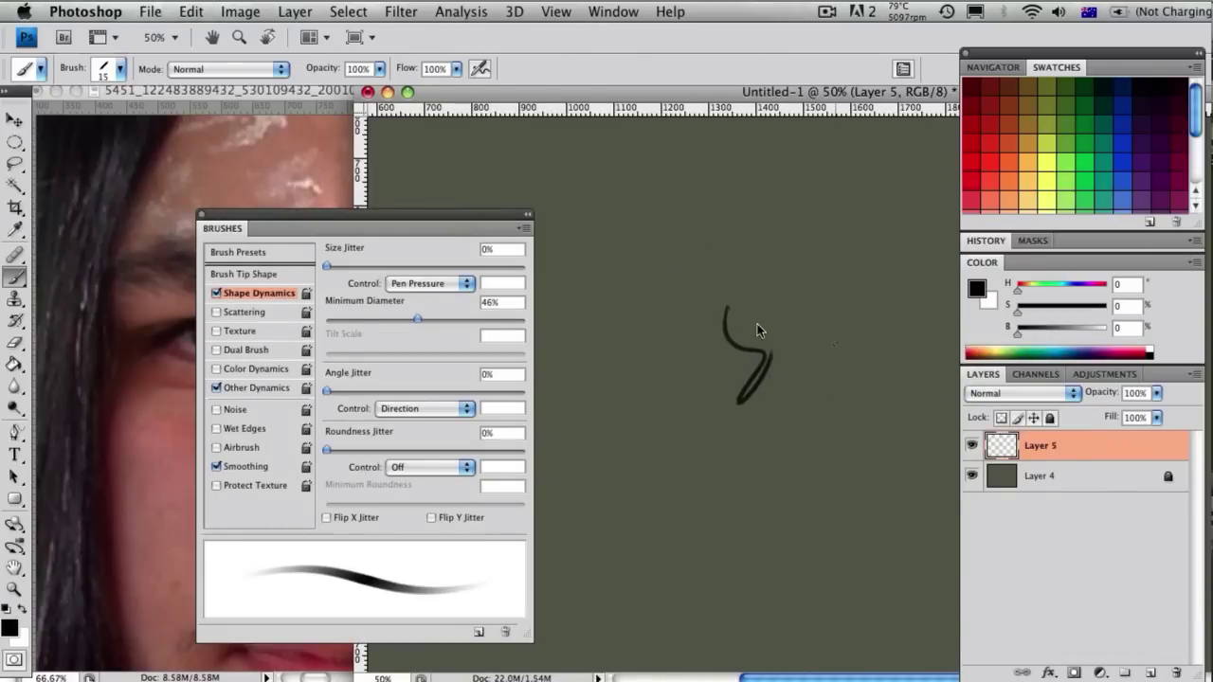
# Scribble test strokes with smaller brush sizes down to 4 px and clear the layer
pyautogui.rightClick(843, 342)
pyautogui.moveTo(866, 377); pyautogui.dragTo(861, 377)
pyautogui.moveTo(829, 324); pyautogui.dragTo(868, 379)
pyautogui.rightClick(855, 344)
pyautogui.moveTo(843, 365); pyautogui.dragTo(853, 423)
pyautogui.moveTo(848, 523)
pyautogui.mouseDown()
pyautogui.moveTo(779, 309)
pyautogui.moveTo(788, 334)
pyautogui.mouseUp()
pyautogui.moveTo(656, 398)
pyautogui.mouseDown()
pyautogui.moveTo(635, 456)
pyautogui.moveTo(674, 550)
pyautogui.mouseUp()
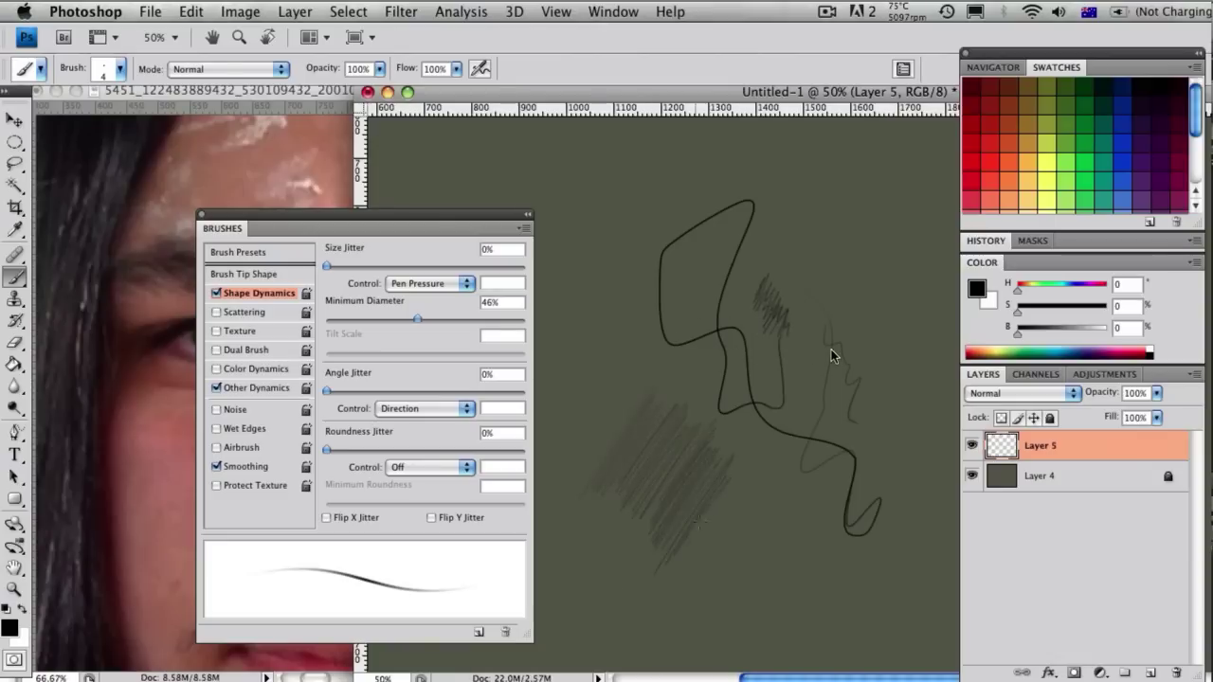
pyautogui.press('super+a')
pyautogui.press('Delete')
pyautogui.press('super+d')
# Close the brush settings and set the brush diameter to 8 px
pyautogui.moveTo(364, 215)
pyautogui.mouseDown()
pyautogui.moveTo(1179, 459)
pyautogui.moveTo(190, 190)
pyautogui.mouseUp()
pyautogui.click(903, 68)
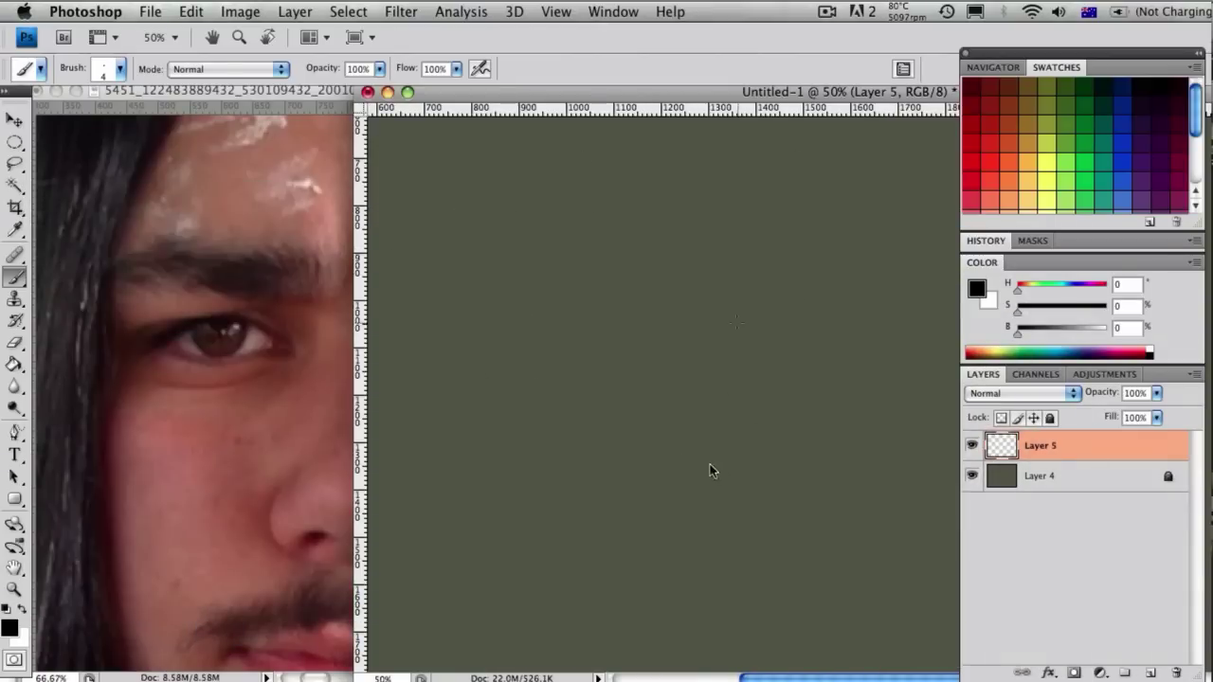
pyautogui.press('alt+super+z')
pyautogui.rightClick(512, 327)
pyautogui.press('Return')
# Sketch the eye's almond-shaped outline, the crease above the upper lid and the round iris
pyautogui.moveTo(533, 355); pyautogui.dragTo(531, 345)
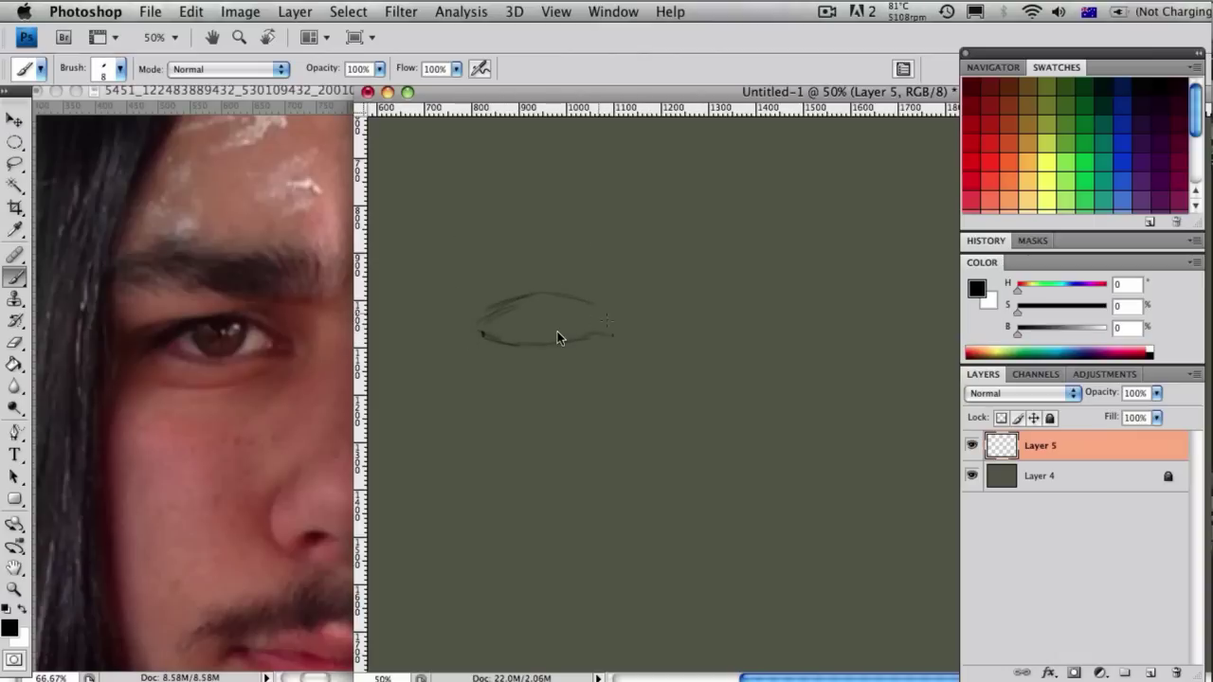
pyautogui.moveTo(566, 296); pyautogui.dragTo(617, 330)
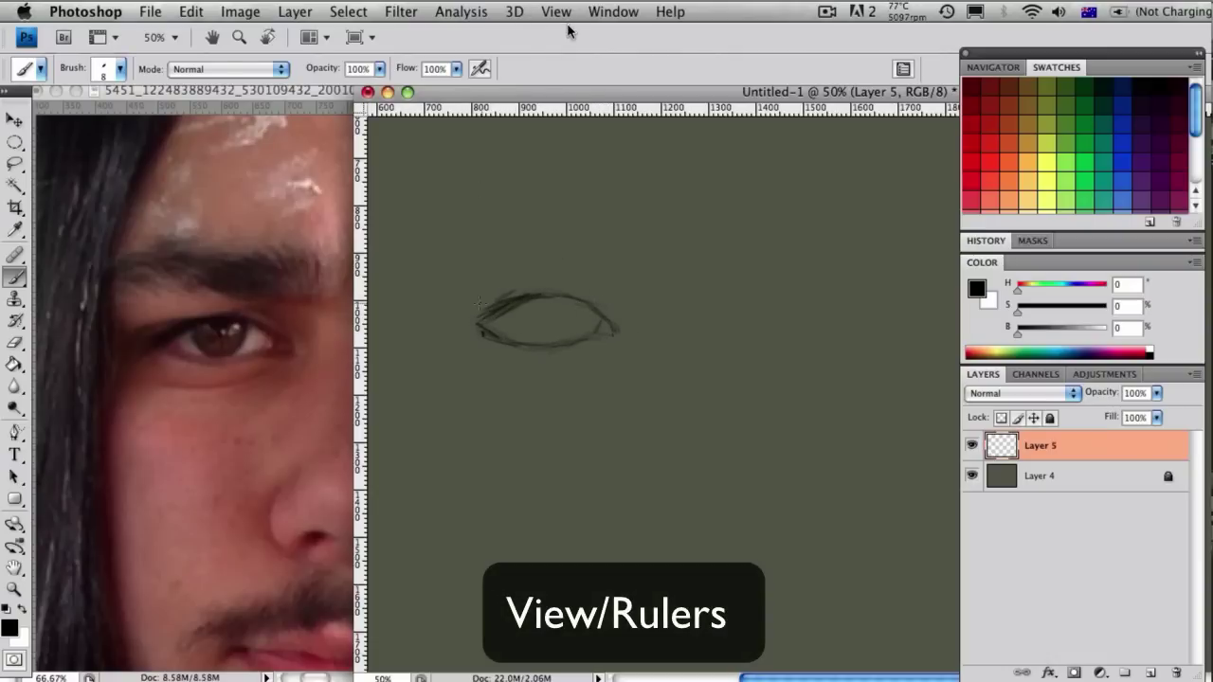
pyautogui.moveTo(449, 333); pyautogui.dragTo(612, 272)
pyautogui.moveTo(515, 314); pyautogui.dragTo(530, 344)
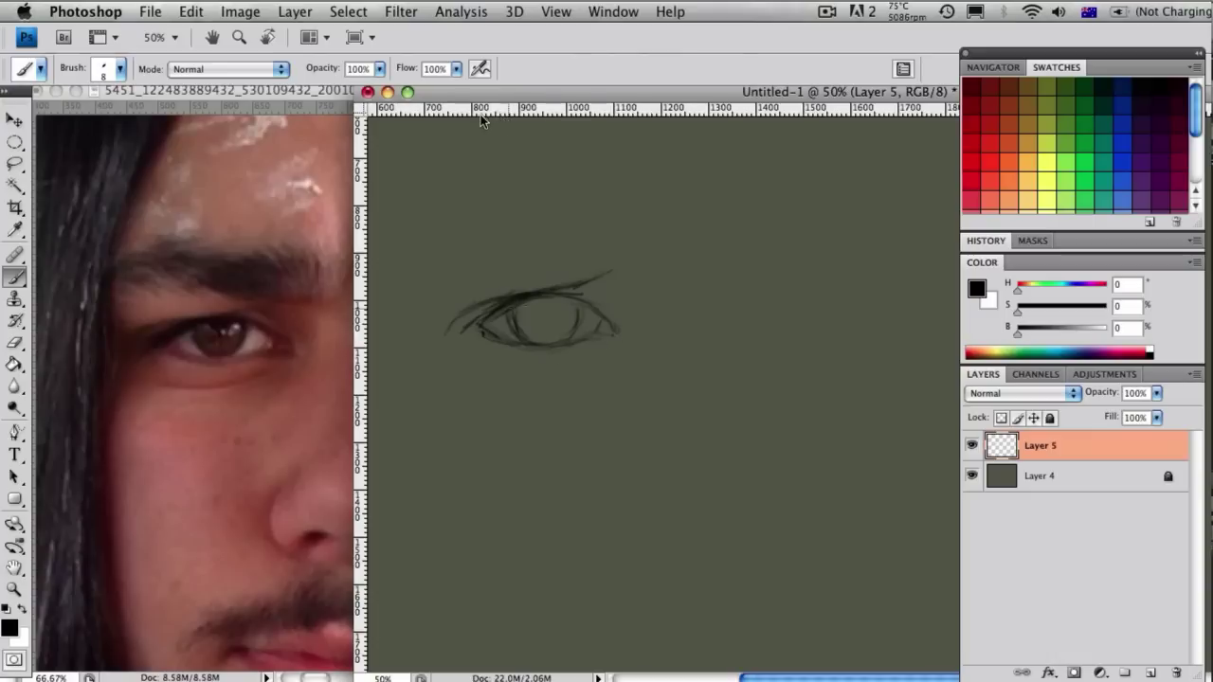
# Darken the lower lid, the inner eye corner and the inner part of the upper lid
pyautogui.moveTo(517, 348); pyautogui.dragTo(621, 339)
pyautogui.moveTo(617, 323); pyautogui.dragTo(626, 336)
pyautogui.moveTo(577, 296); pyautogui.dragTo(621, 320)
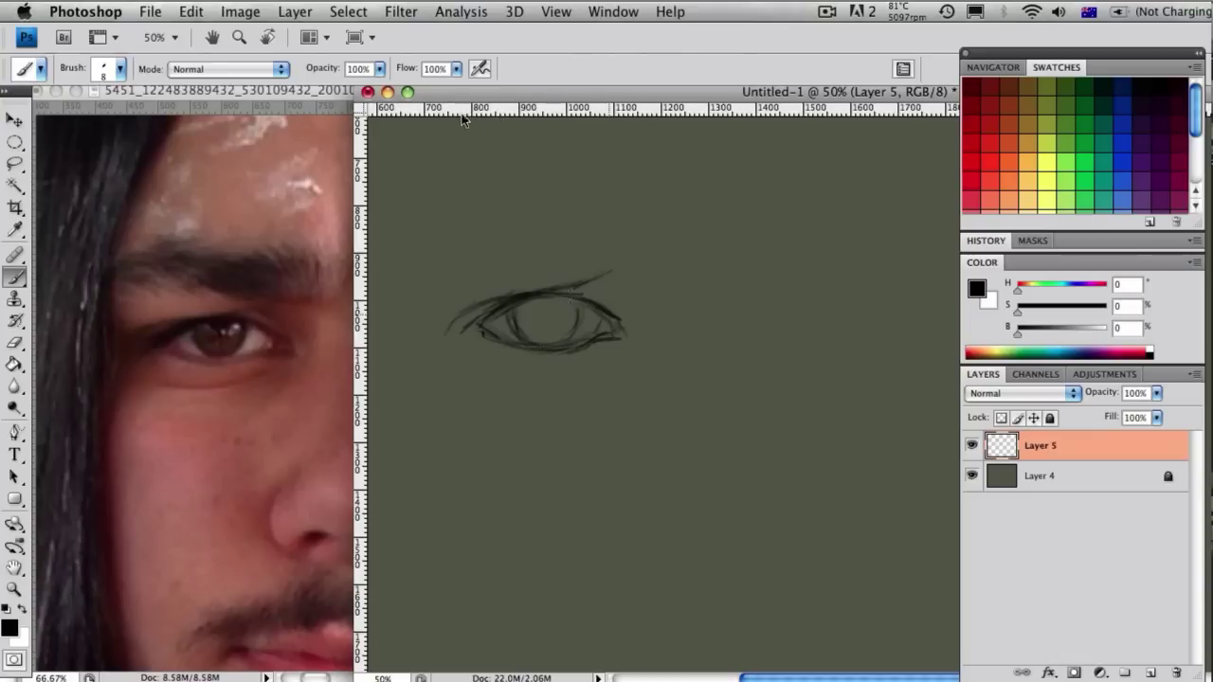
pyautogui.moveTo(479, 337)
pyautogui.mouseDown()
pyautogui.moveTo(590, 325)
pyautogui.moveTo(618, 337)
pyautogui.mouseUp()
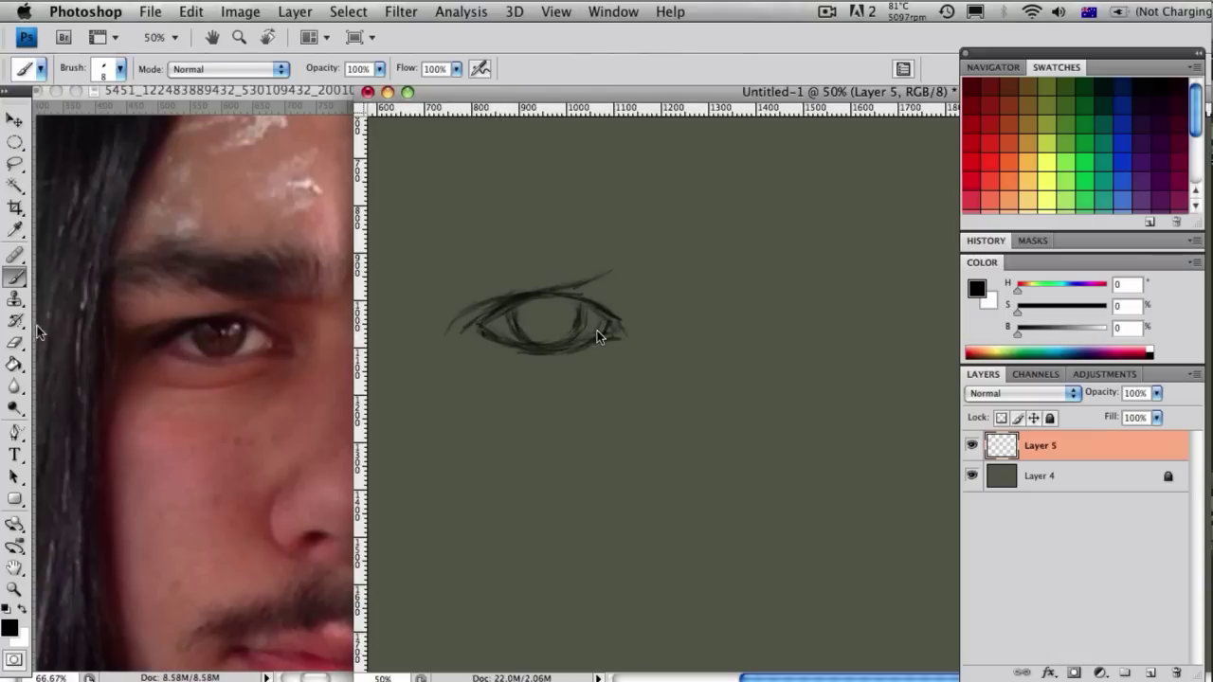
# Erase and redraw the rough iris edges, and strengthen the eye outline and the lid crease above the inner corner
pyautogui.press('e')
pyautogui.moveTo(597, 337); pyautogui.dragTo(569, 331)
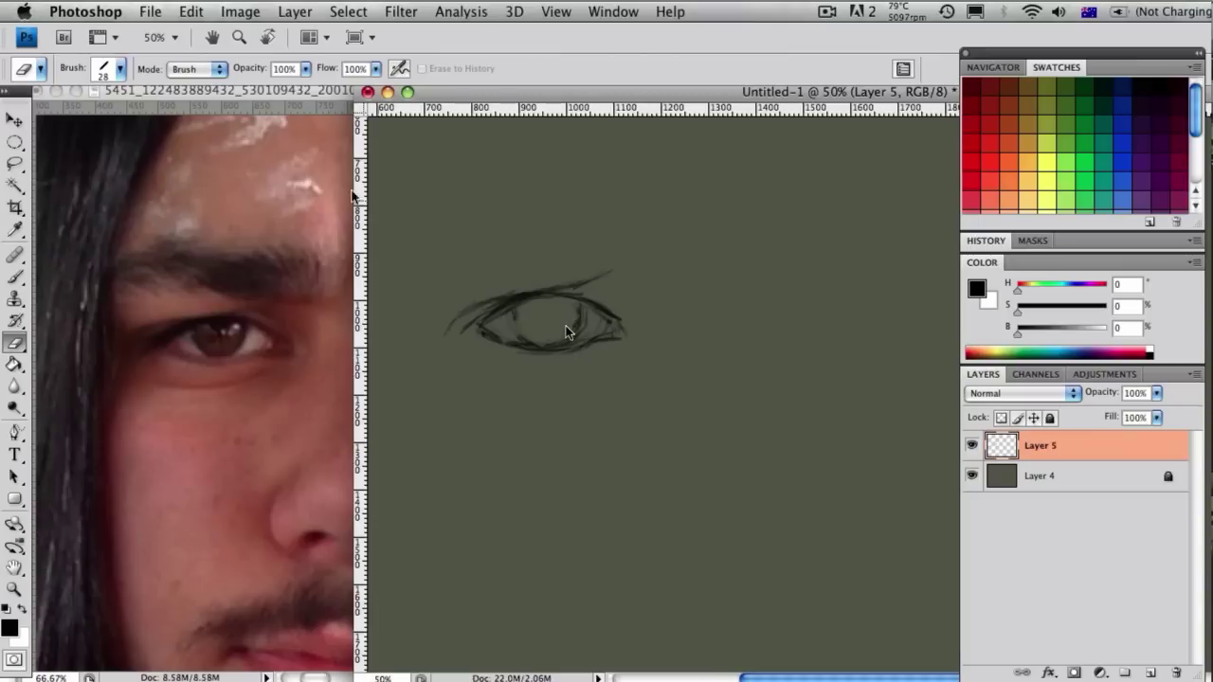
pyautogui.press('b')
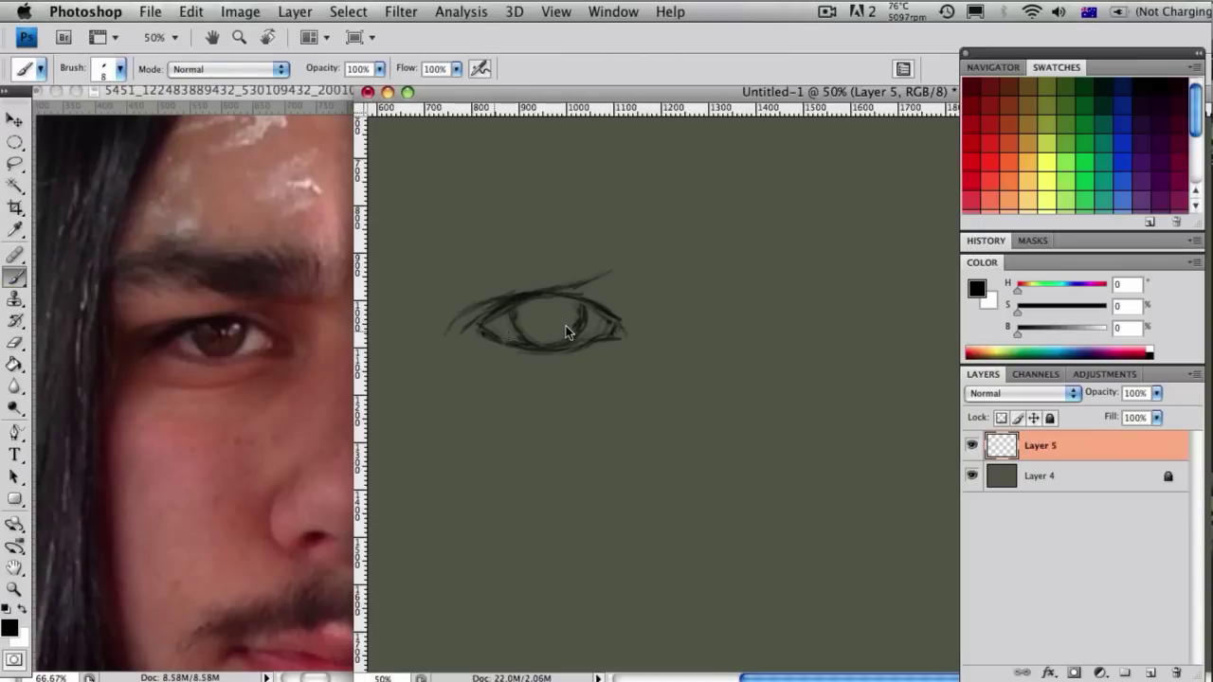
pyautogui.moveTo(484, 330)
pyautogui.mouseDown()
pyautogui.moveTo(595, 350)
pyautogui.moveTo(631, 335)
pyautogui.mouseUp()
pyautogui.moveTo(591, 282); pyautogui.dragTo(627, 301)
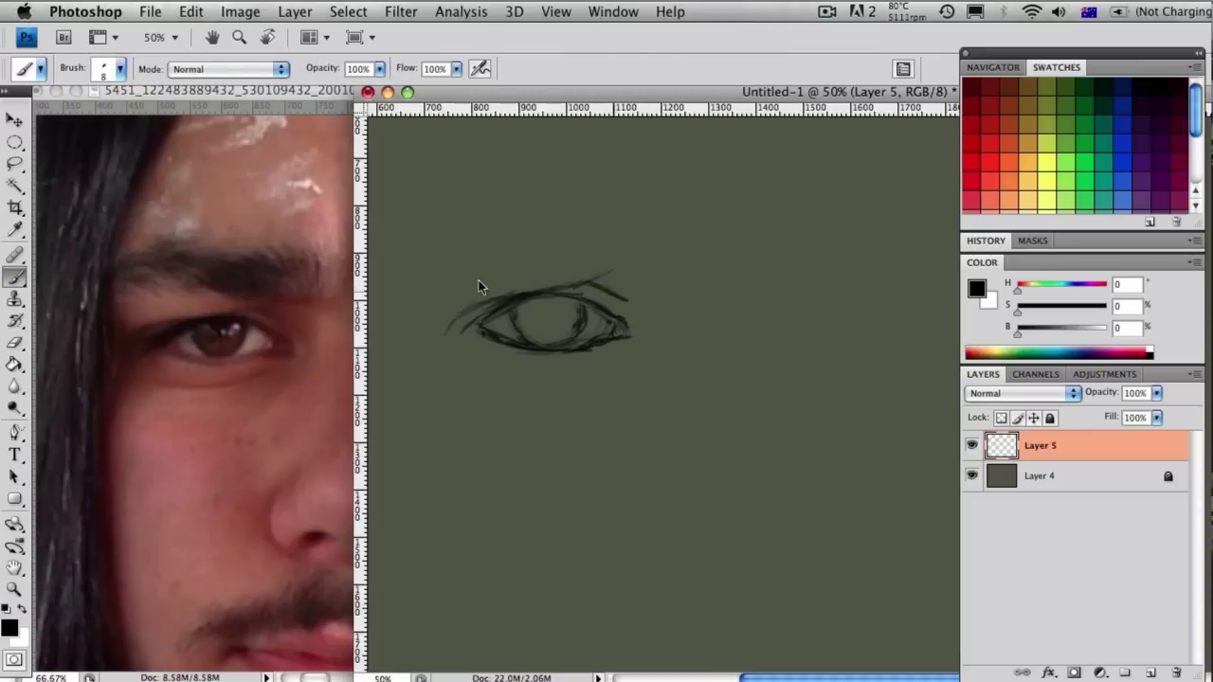
pyautogui.moveTo(478, 333)
pyautogui.mouseDown()
pyautogui.moveTo(499, 345)
pyautogui.moveTo(490, 299)
pyautogui.mouseUp()
# Sketch the eyebrow's lower edge and, with a 20 px brush, the face's edge from the brow to the outer eye corner
pyautogui.moveTo(468, 254); pyautogui.dragTo(561, 256)
pyautogui.moveTo(460, 253); pyautogui.dragTo(550, 263)
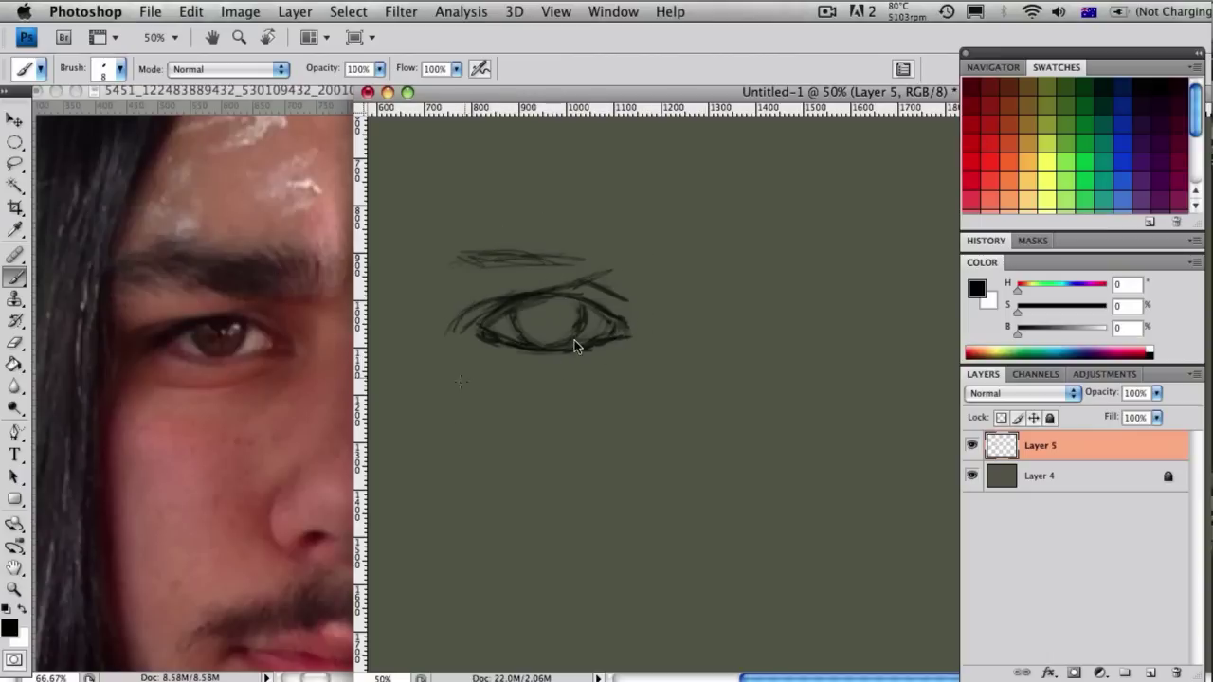
pyautogui.moveTo(442, 277)
pyautogui.mouseDown()
pyautogui.moveTo(457, 326)
pyautogui.moveTo(515, 341)
pyautogui.moveTo(457, 328)
pyautogui.mouseUp()
pyautogui.rightClick(476, 297)
pyautogui.moveTo(442, 256); pyautogui.dragTo(453, 314)
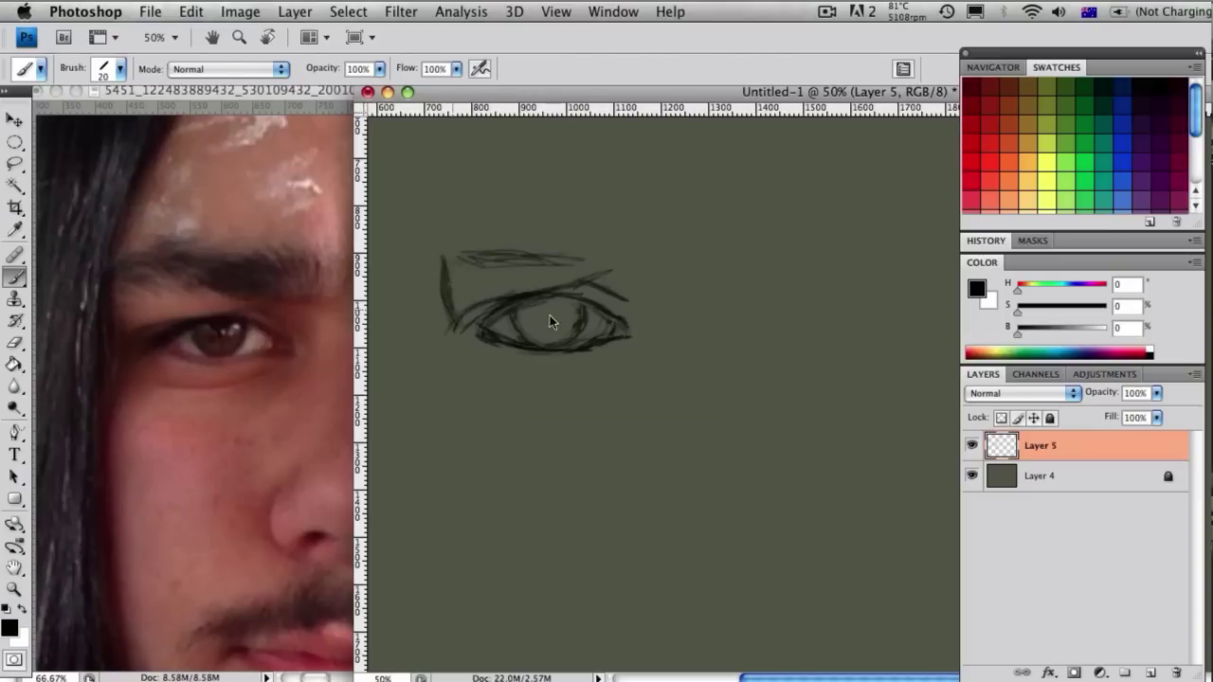
# Shade the eyebrow's lower part, outline its upper edge and extend the face's edge above the brow
pyautogui.moveTo(441, 240); pyautogui.dragTo(467, 260)
pyautogui.moveTo(447, 230)
pyautogui.mouseDown()
pyautogui.moveTo(525, 248)
pyautogui.moveTo(502, 230)
pyautogui.moveTo(593, 263)
pyautogui.mouseUp()
pyautogui.moveTo(555, 258); pyautogui.dragTo(612, 271)
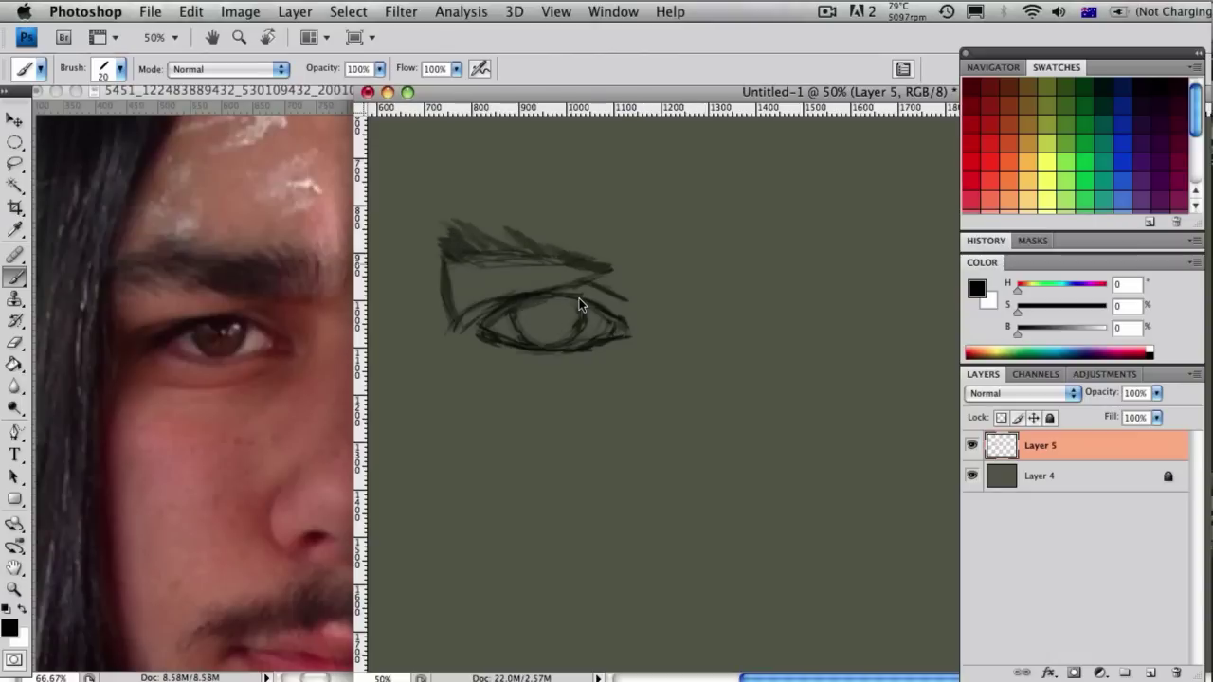
pyautogui.moveTo(518, 234); pyautogui.dragTo(564, 262)
pyautogui.moveTo(450, 227)
pyautogui.mouseDown()
pyautogui.moveTo(526, 205)
pyautogui.moveTo(600, 228)
pyautogui.mouseUp()
pyautogui.moveTo(551, 210); pyautogui.dragTo(616, 232)
pyautogui.moveTo(469, 155); pyautogui.dragTo(442, 232)
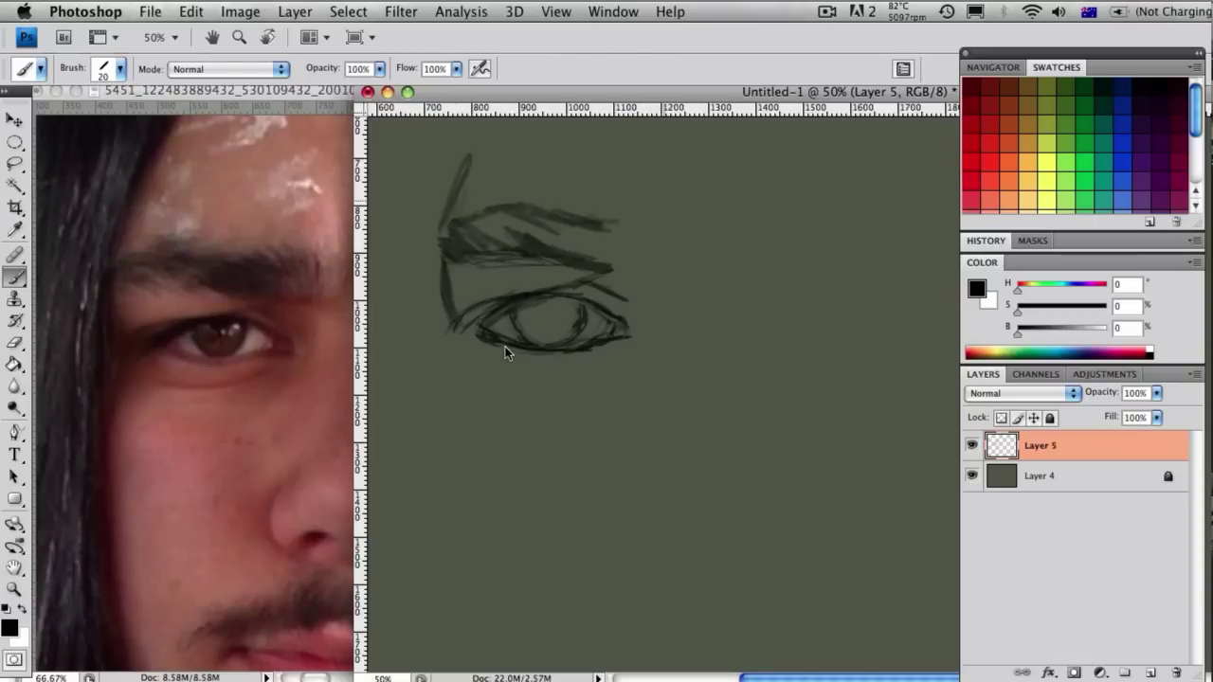
# Add hair strokes to the eyebrow's inner end and fill in the brow's body
pyautogui.moveTo(549, 209); pyautogui.dragTo(641, 248)
pyautogui.moveTo(652, 230); pyautogui.dragTo(664, 258)
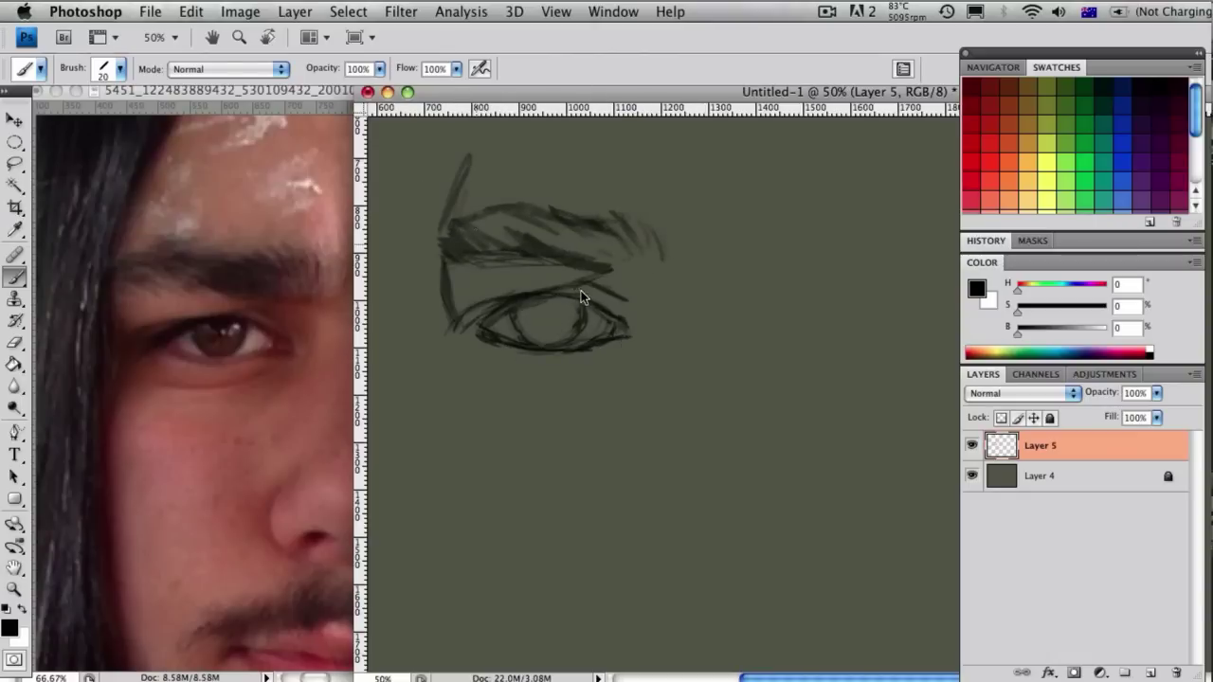
pyautogui.moveTo(473, 223); pyautogui.dragTo(514, 252)
pyautogui.moveTo(616, 264); pyautogui.dragTo(644, 252)
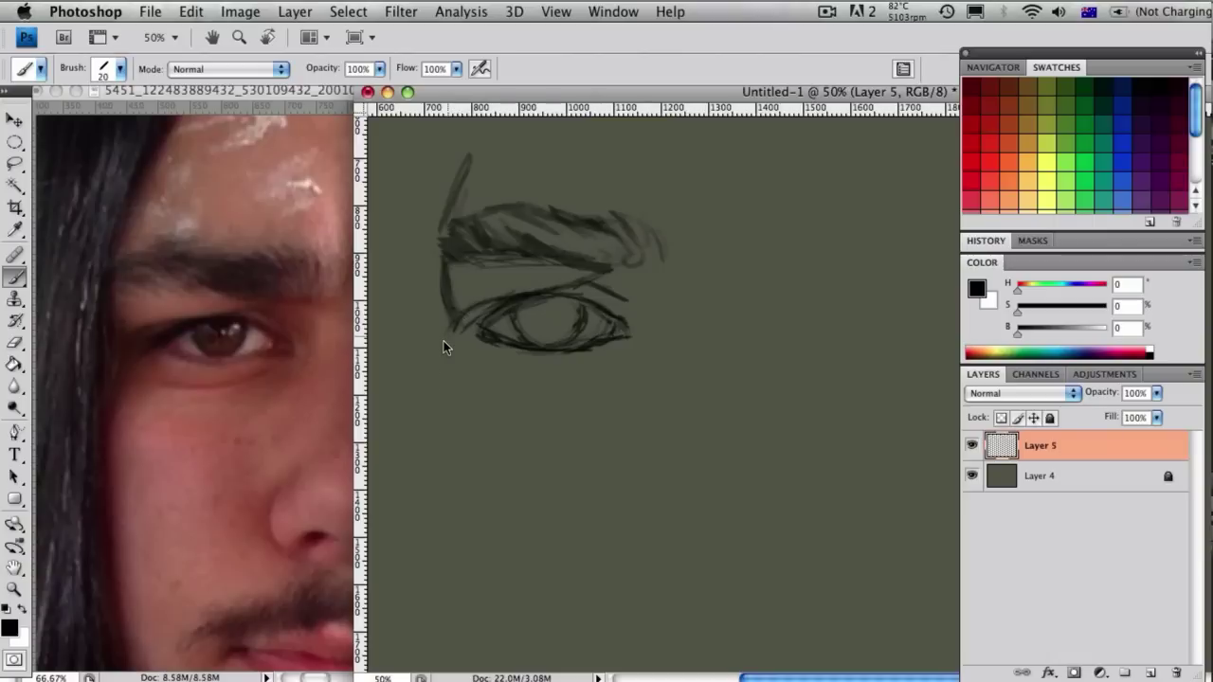
# Draw the face's edge below the eye and the nose-bridge line, and add more hairs to the eyebrow
pyautogui.moveTo(445, 349); pyautogui.dragTo(436, 385)
pyautogui.moveTo(542, 242)
pyautogui.mouseDown()
pyautogui.moveTo(616, 231)
pyautogui.moveTo(677, 328)
pyautogui.mouseUp()
pyautogui.moveTo(671, 208)
pyautogui.mouseDown()
pyautogui.moveTo(669, 268)
pyautogui.moveTo(640, 259)
pyautogui.mouseUp()
pyautogui.moveTo(519, 195)
pyautogui.mouseDown()
pyautogui.moveTo(526, 212)
pyautogui.moveTo(493, 227)
pyautogui.moveTo(526, 235)
pyautogui.mouseUp()
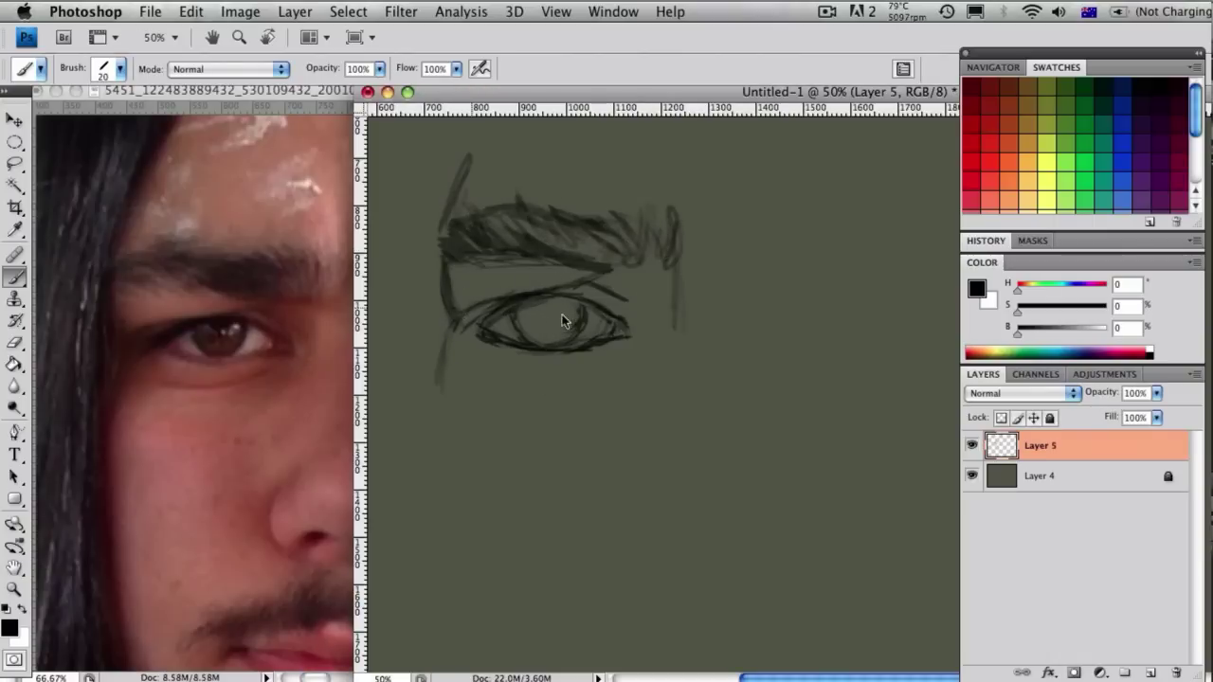
# Draw the folds and bag under the eye, and reinforce the inner eye corner and the nose-bridge line
pyautogui.moveTo(474, 351)
pyautogui.mouseDown()
pyautogui.moveTo(548, 361)
pyautogui.moveTo(633, 344)
pyautogui.moveTo(472, 356)
pyautogui.mouseUp()
pyautogui.moveTo(621, 273); pyautogui.dragTo(658, 271)
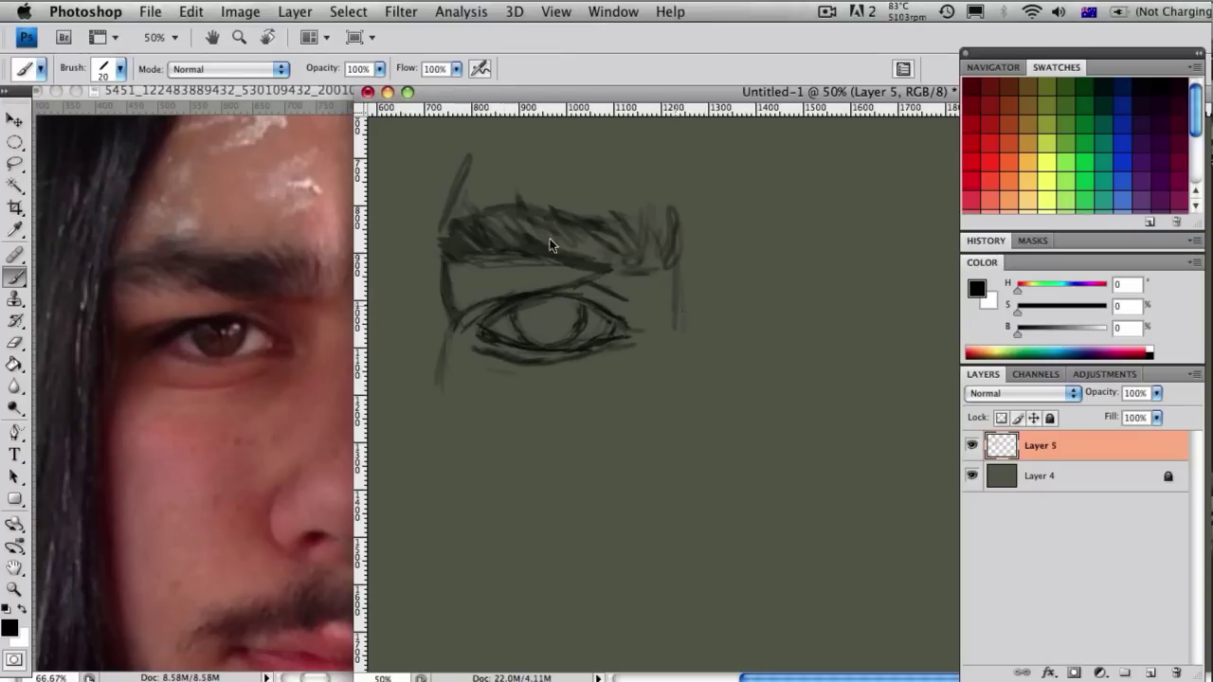
pyautogui.moveTo(620, 316); pyautogui.dragTo(639, 331)
pyautogui.moveTo(662, 271); pyautogui.dragTo(674, 327)
pyautogui.moveTo(485, 347); pyautogui.dragTo(529, 353)
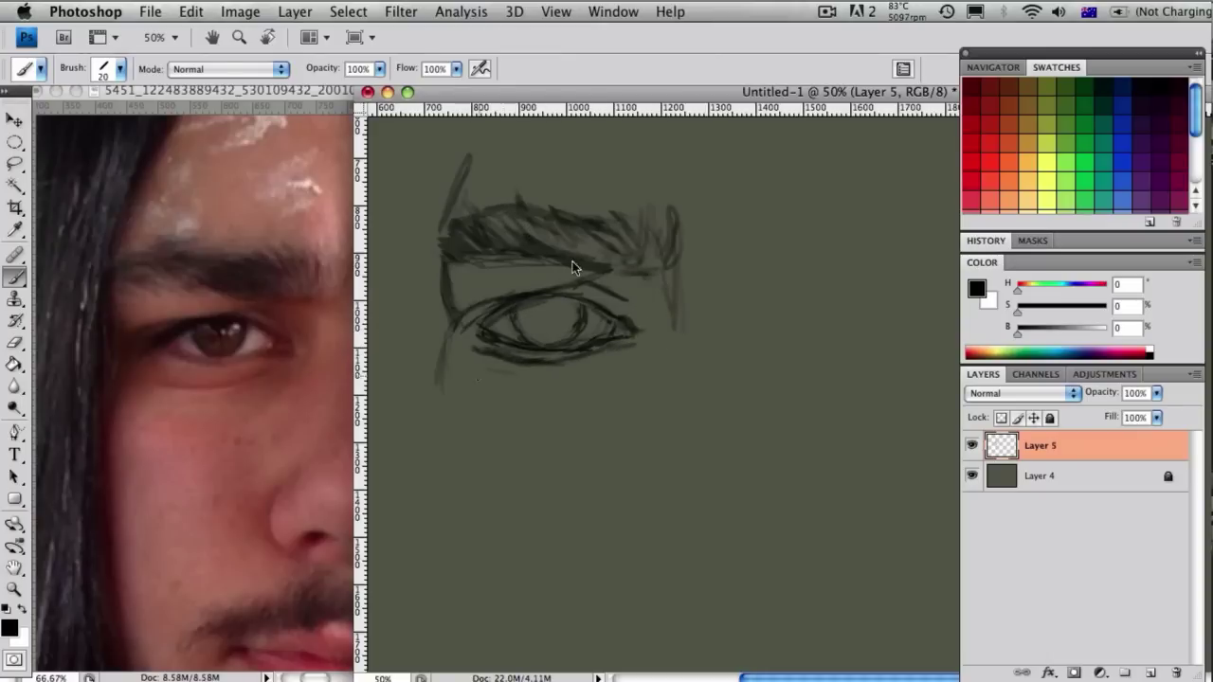
pyautogui.moveTo(478, 384)
pyautogui.mouseDown()
pyautogui.moveTo(586, 379)
pyautogui.moveTo(487, 396)
pyautogui.mouseUp()
# Show the forehead in the reference photo and sketch the forehead's outer edge rising from the eyebrow
pyautogui.scroll(3, 558, 284)
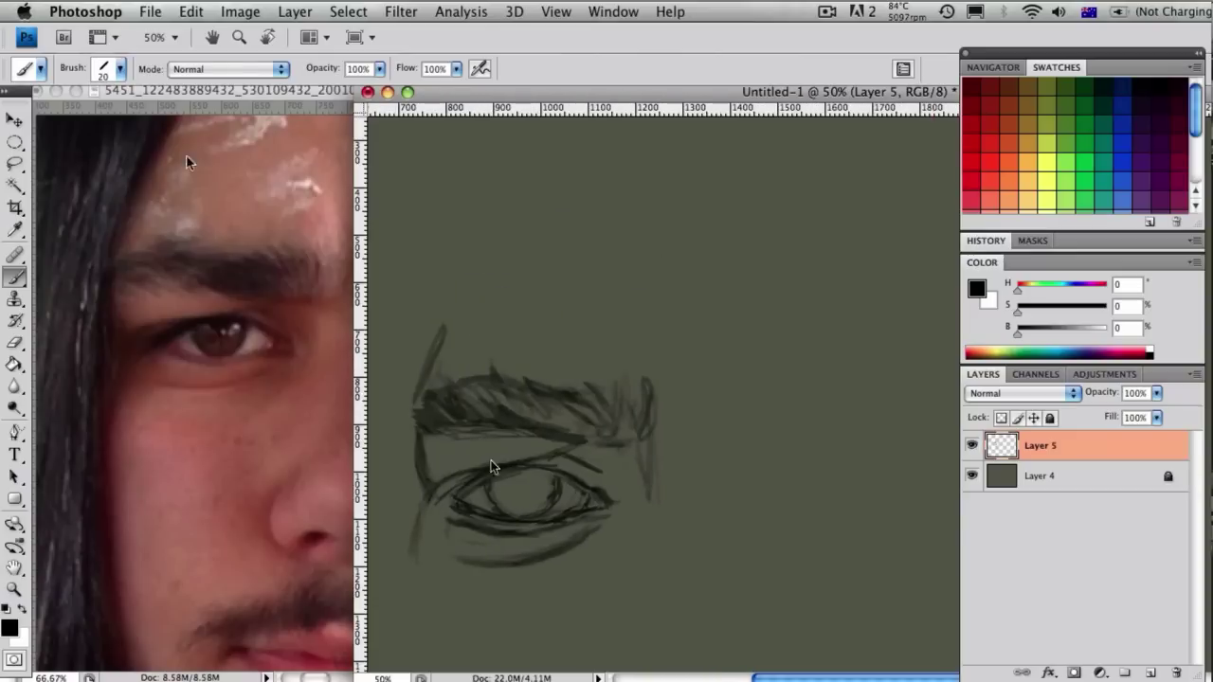
pyautogui.click(190, 162)
pyautogui.scroll(3, 212, 411)
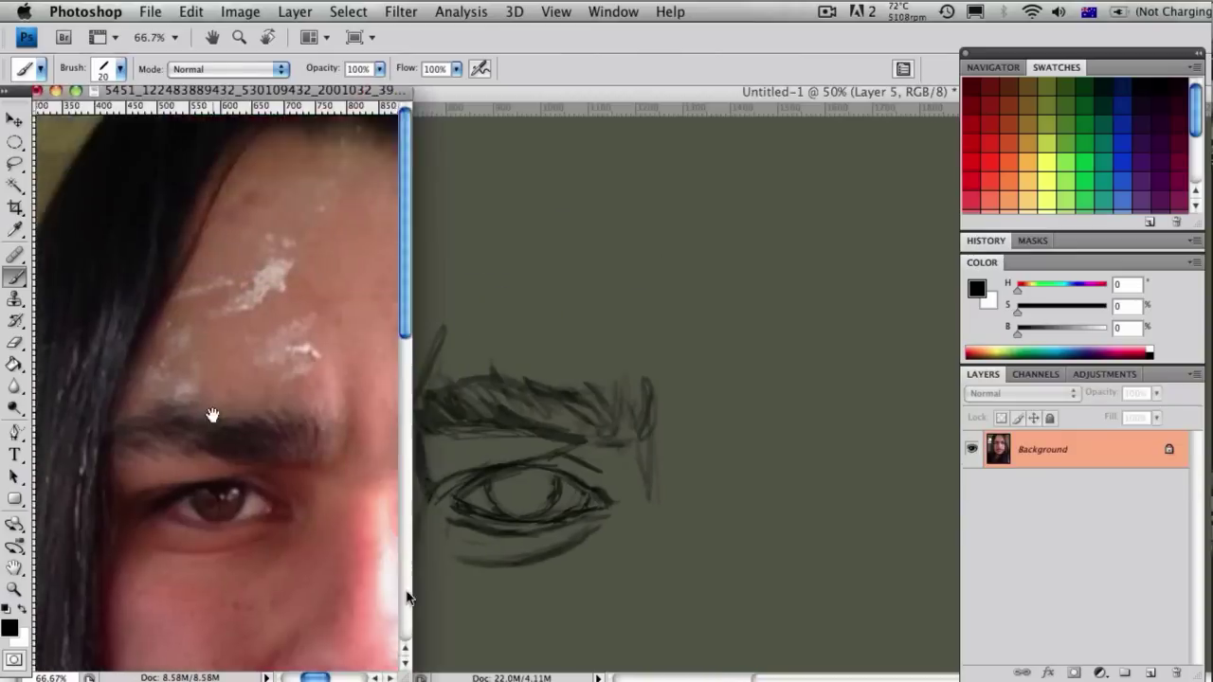
pyautogui.click(563, 533)
pyautogui.moveTo(534, 122); pyautogui.dragTo(492, 183)
pyautogui.moveTo(517, 174)
pyautogui.mouseDown()
pyautogui.moveTo(515, 195)
pyautogui.moveTo(512, 180)
pyautogui.mouseUp()
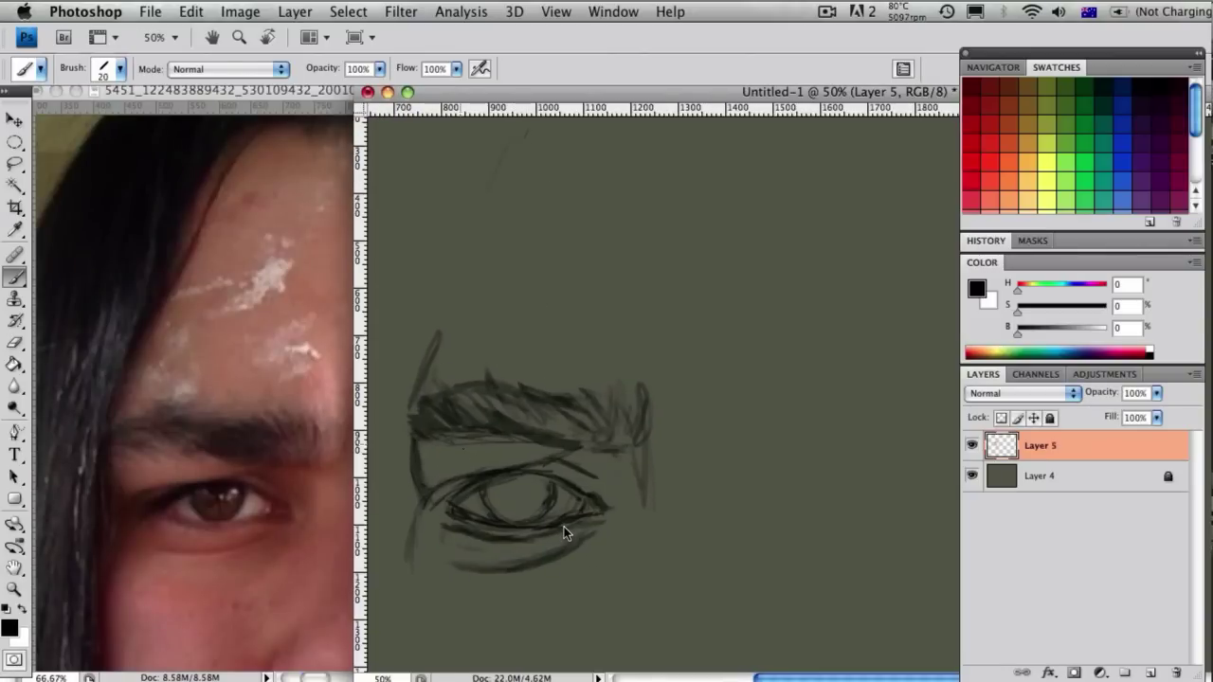
pyautogui.scroll(1, 563, 533)
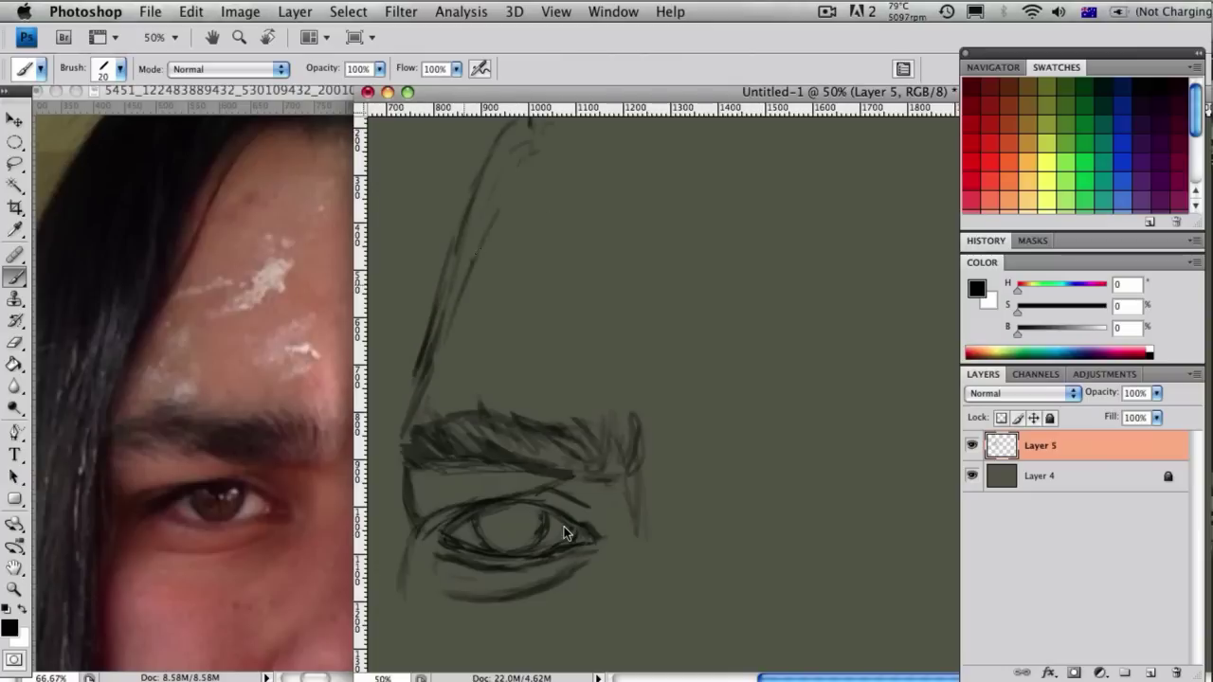
# Extend the face's outer edge farther down the cheek with a light stroke
pyautogui.scroll(-3, 563, 532)
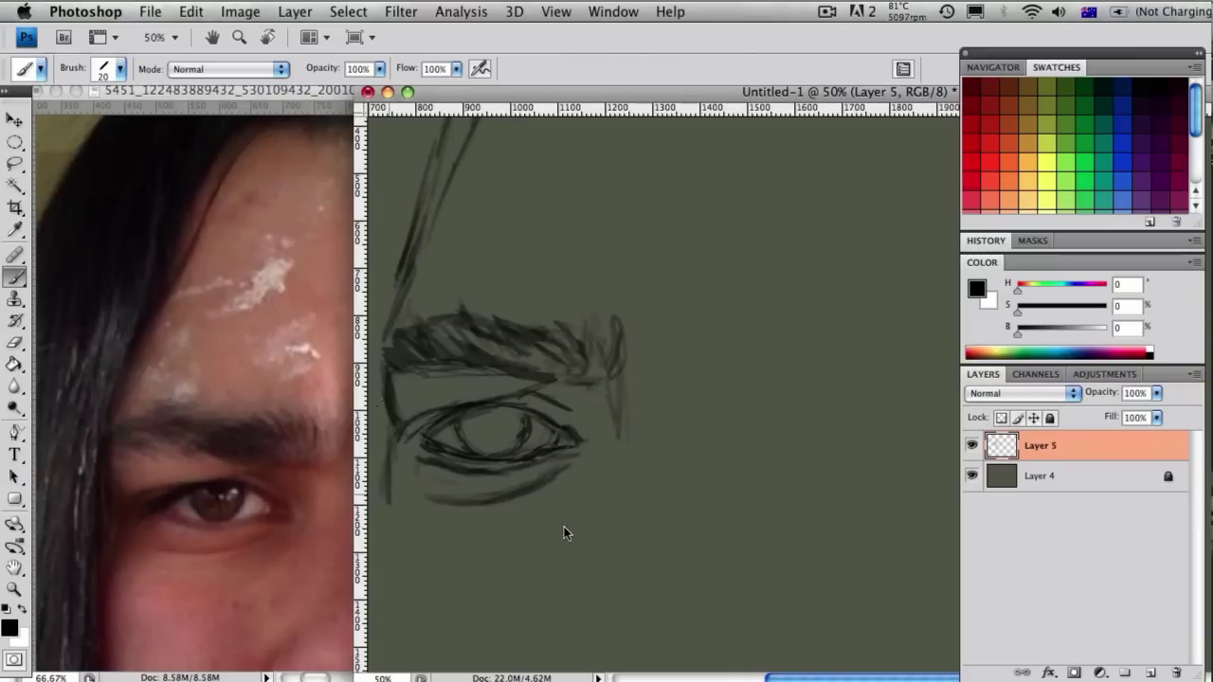
pyautogui.moveTo(647, 396); pyautogui.dragTo(669, 325)
pyautogui.moveTo(705, 439); pyautogui.dragTo(691, 441)
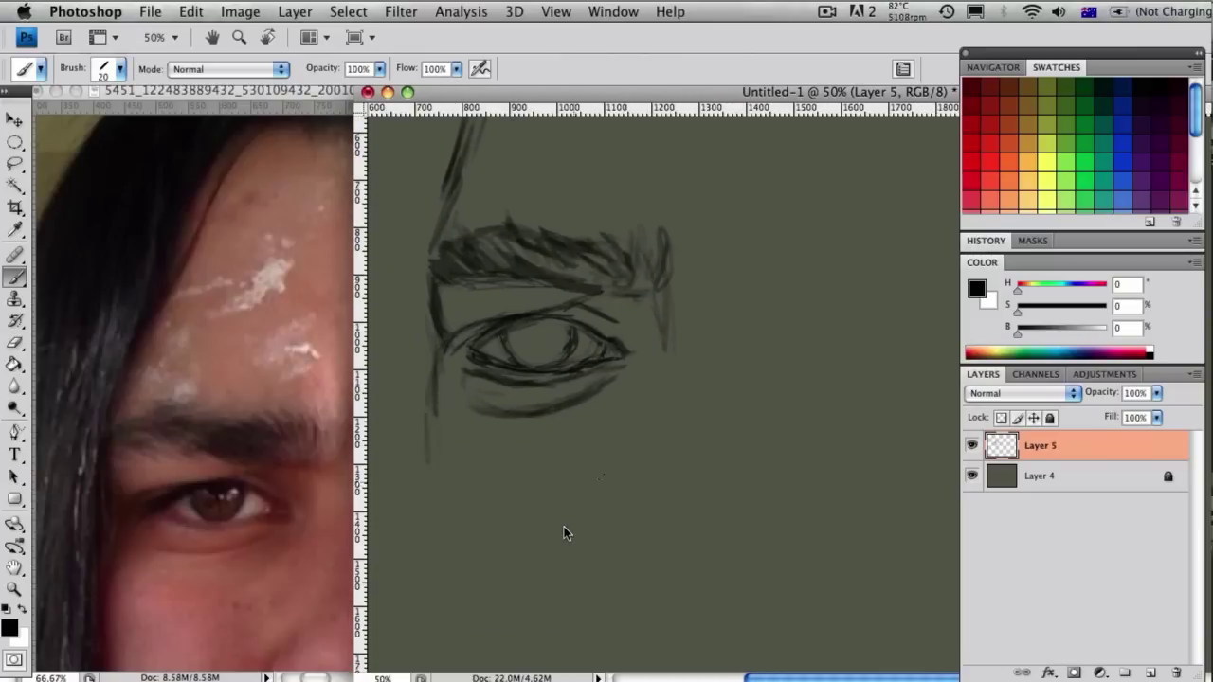
# Shift the drawing window aside, widen the reference photo window and pan the photo to show both eyes
pyautogui.moveTo(563, 91); pyautogui.dragTo(649, 89)
pyautogui.moveTo(406, 676); pyautogui.dragTo(473, 676)
pyautogui.moveTo(452, 571); pyautogui.dragTo(324, 558)
# Draw a straight horizontal guide line from the eye's inner corner across the canvas to mark the second eye's level
pyautogui.click(721, 429)
pyautogui.moveTo(721, 429); pyautogui.dragTo(720, 508)
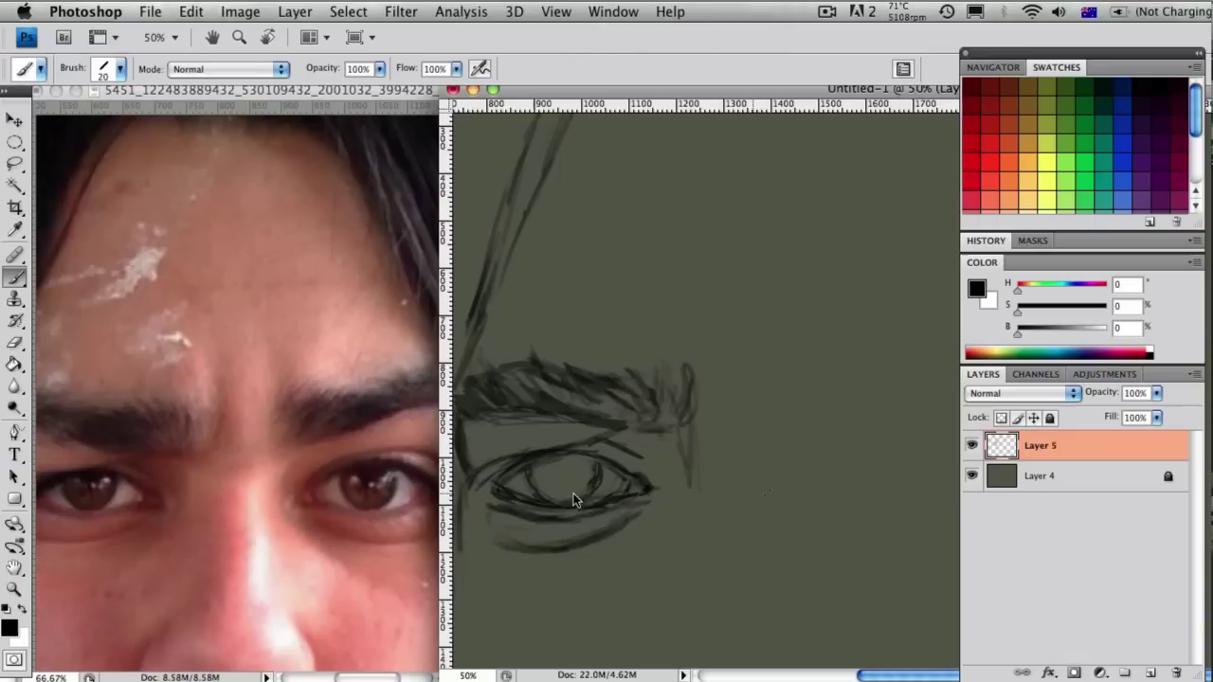
pyautogui.click(953, 489)
pyautogui.keyDown('shift'); pyautogui.click(648, 488); pyautogui.keyUp('shift')
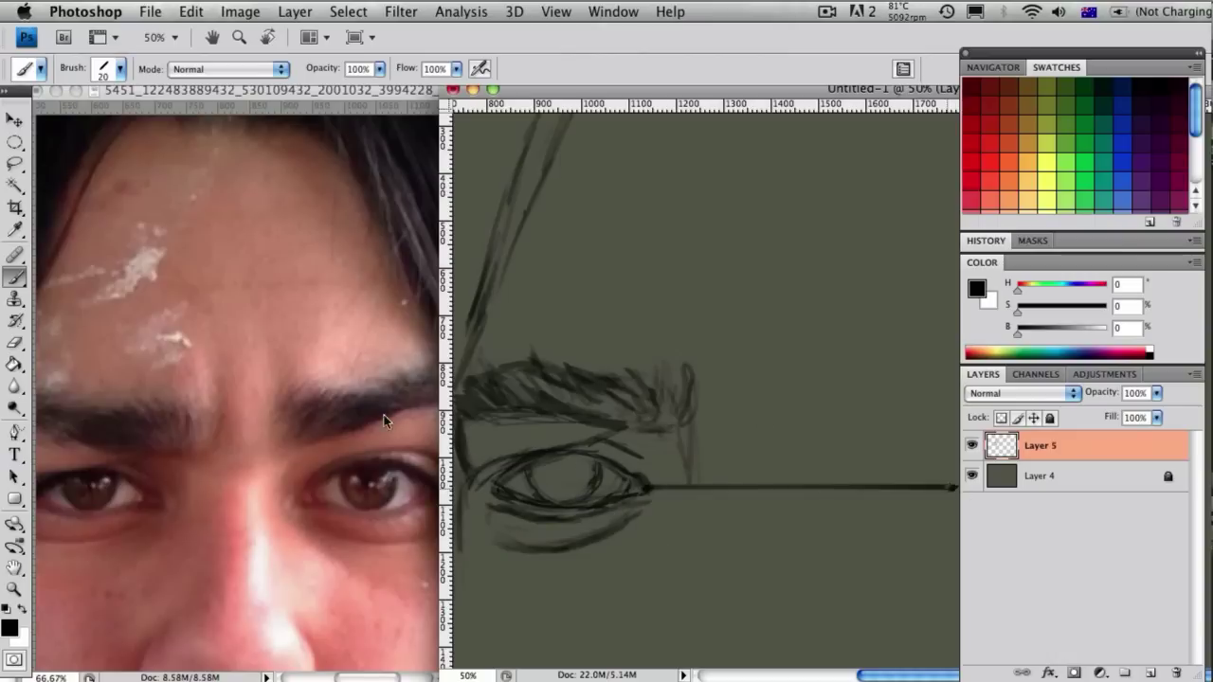
# Hide the rulers around the canvas and show them again
pyautogui.click(85, 12)
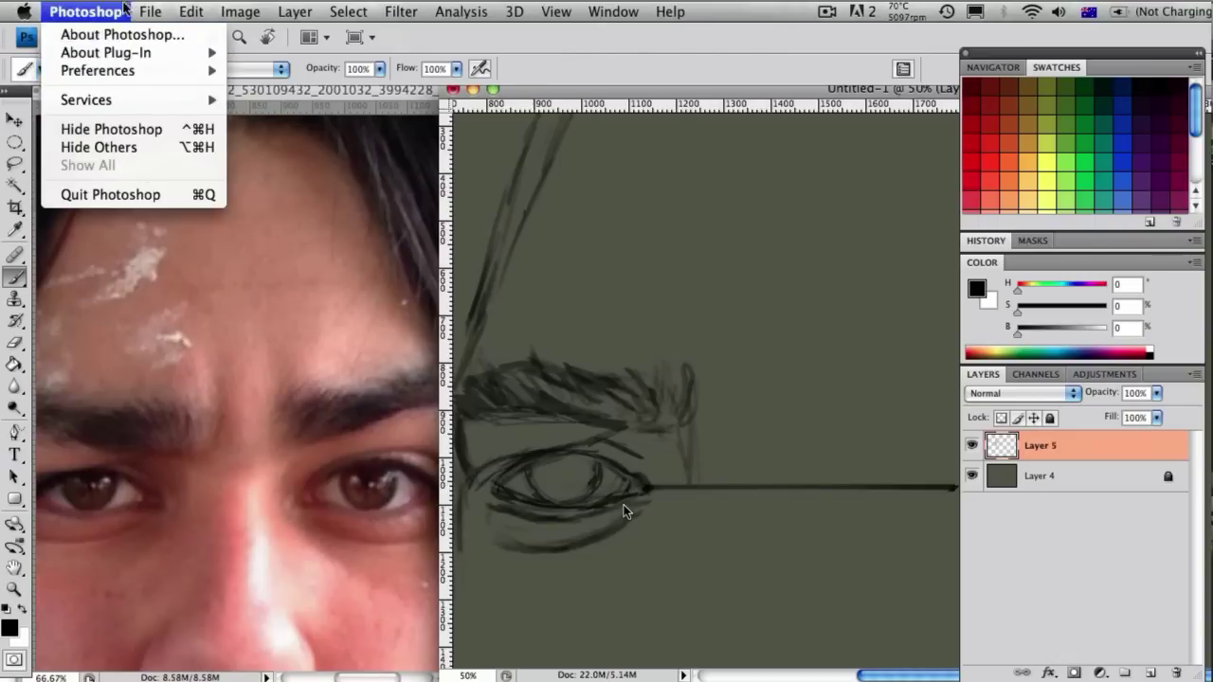
pyautogui.moveTo(556, 11)
pyautogui.click(555, 330)
pyautogui.click(556, 12)
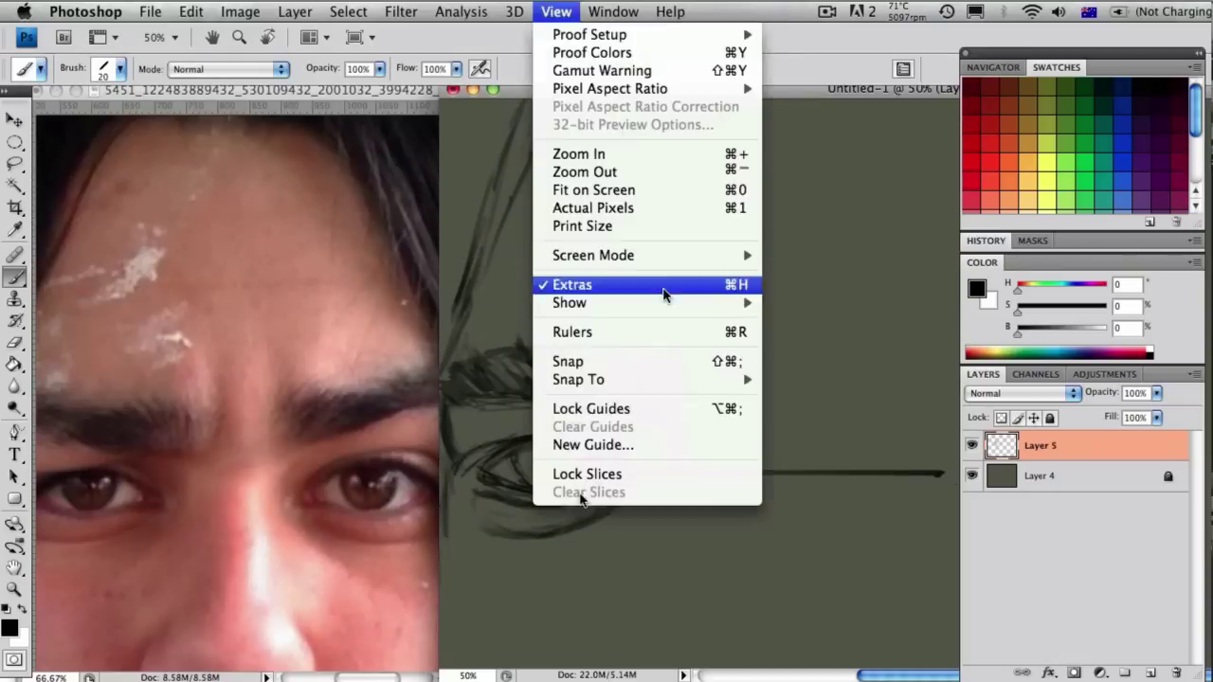
pyautogui.click(569, 333)
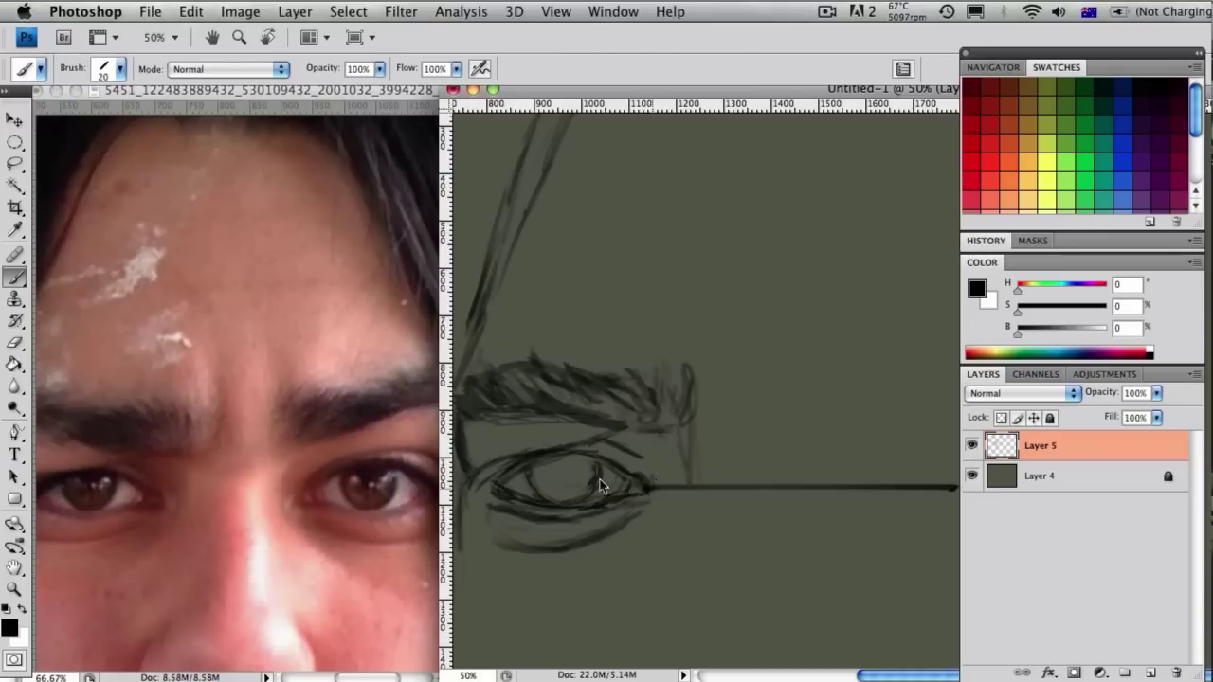
# Mark the second eye's inner and outer corners along the guide line and sketch the start of its upper lid, following the reference photo
pyautogui.moveTo(816, 475)
pyautogui.mouseDown()
pyautogui.moveTo(815, 504)
pyautogui.moveTo(755, 405)
pyautogui.moveTo(764, 369)
pyautogui.moveTo(799, 360)
pyautogui.mouseUp()
pyautogui.hscroll(-2, 546, 401)
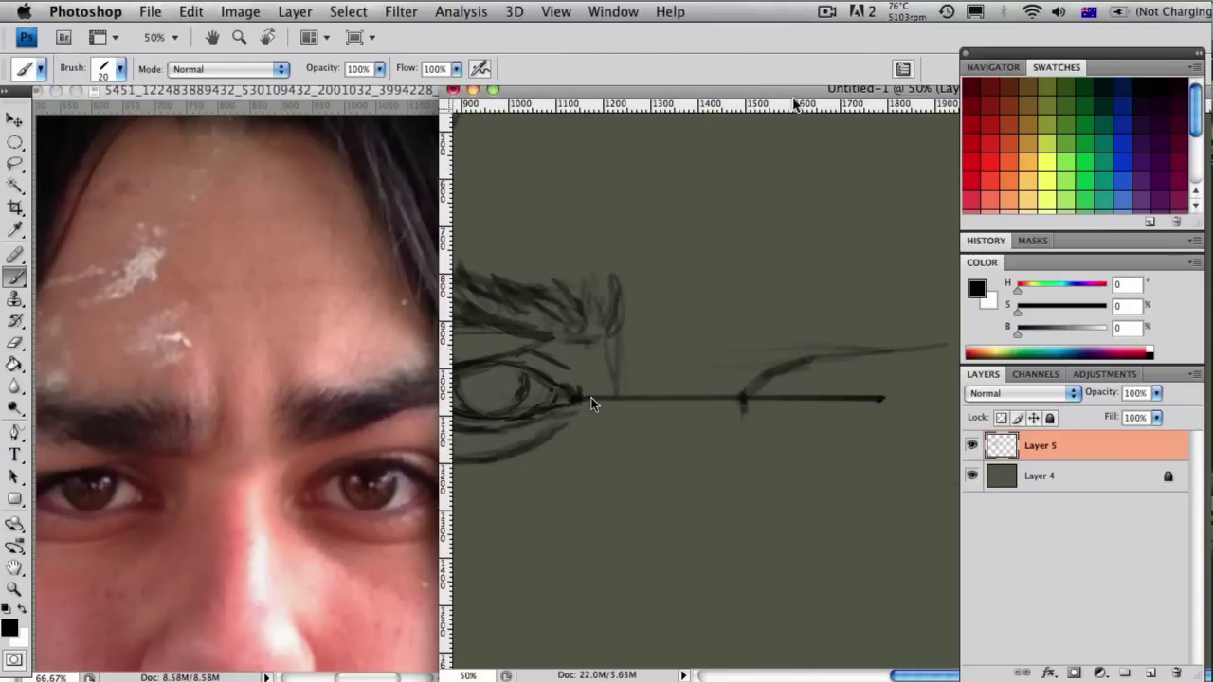
pyautogui.click(291, 258)
pyautogui.moveTo(291, 258); pyautogui.dragTo(218, 228)
pyautogui.moveTo(620, 92); pyautogui.dragTo(585, 87)
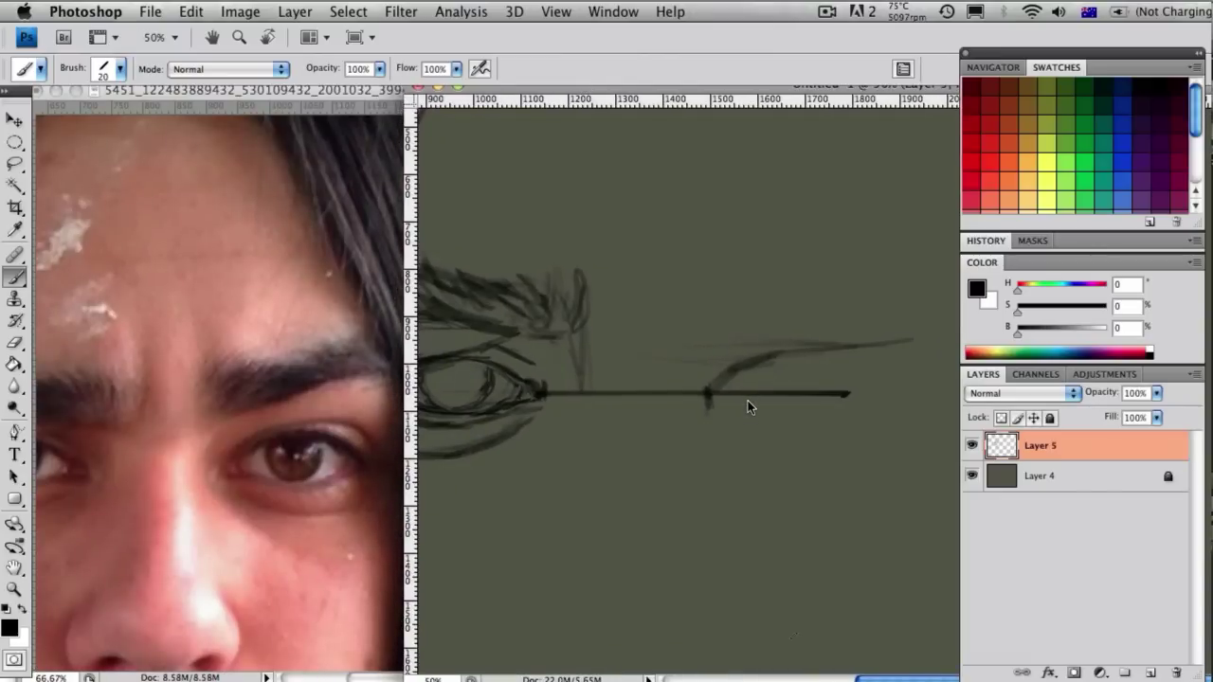
pyautogui.scroll(3, 749, 407)
pyautogui.hscroll(2, 748, 407)
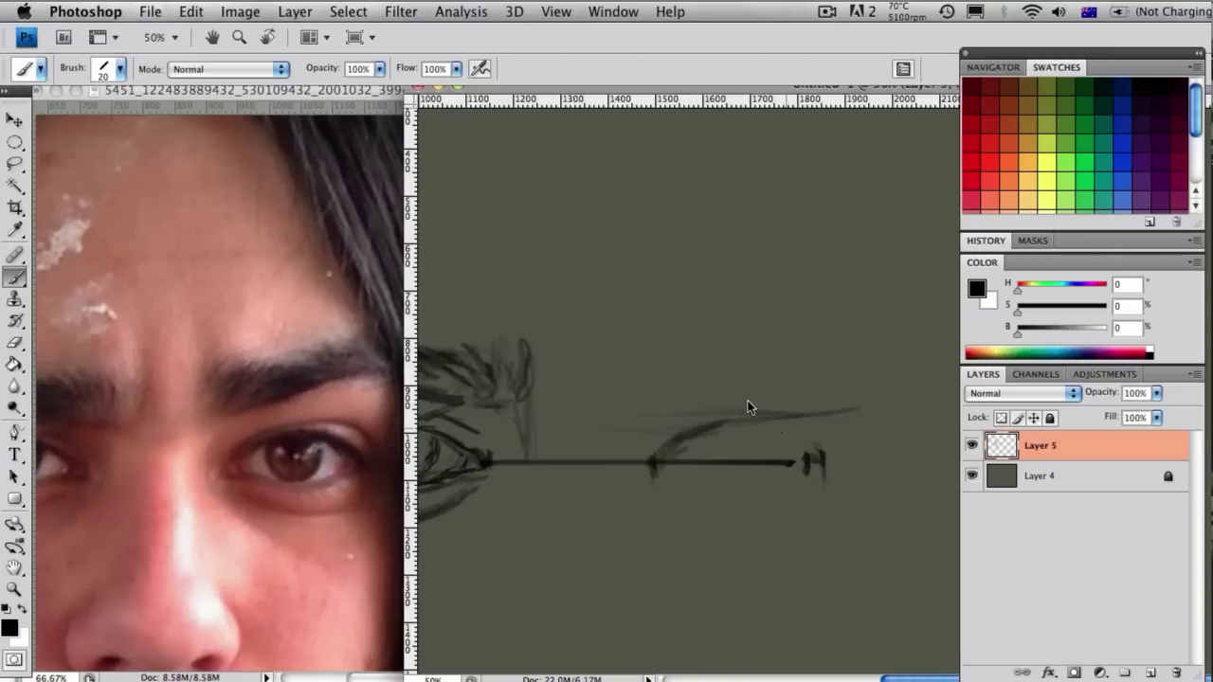
# Sketch the second eye's almond outline with curved upper and lower lids between the two corner marks
pyautogui.moveTo(659, 459); pyautogui.dragTo(725, 418)
pyautogui.moveTo(667, 451)
pyautogui.mouseDown()
pyautogui.moveTo(793, 433)
pyautogui.moveTo(819, 455)
pyautogui.mouseUp()
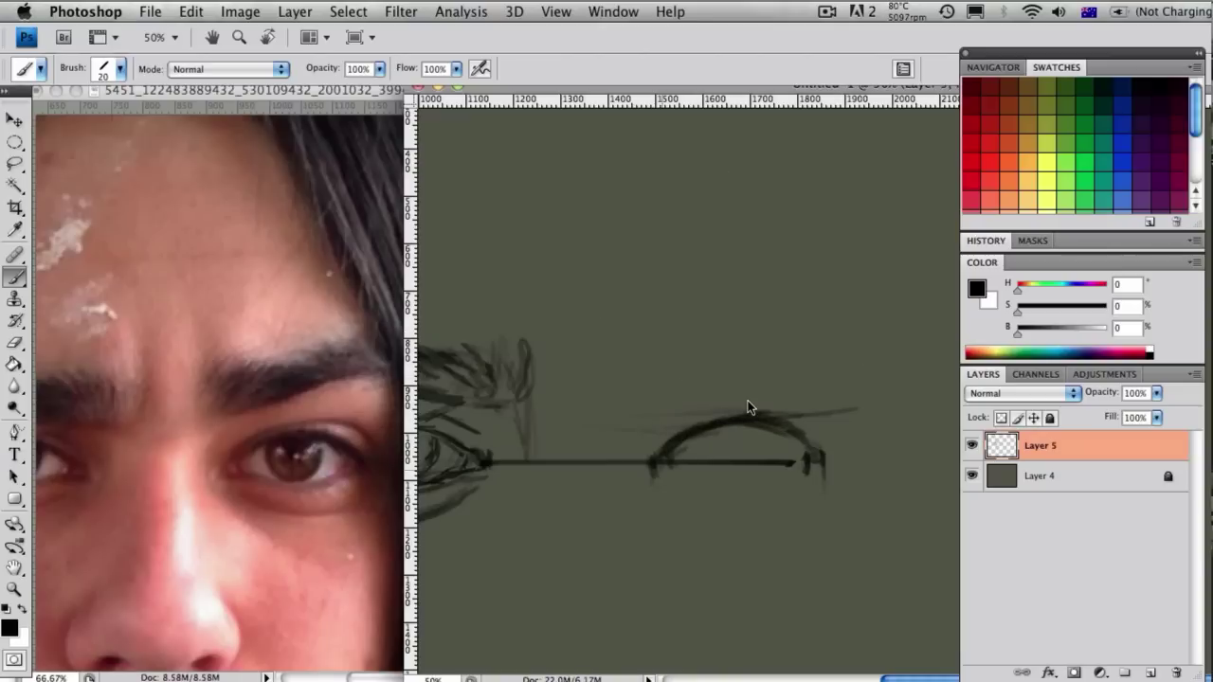
pyautogui.moveTo(654, 472)
pyautogui.mouseDown()
pyautogui.moveTo(718, 486)
pyautogui.moveTo(813, 465)
pyautogui.mouseUp()
pyautogui.moveTo(660, 468)
pyautogui.mouseDown()
pyautogui.moveTo(779, 486)
pyautogui.moveTo(825, 444)
pyautogui.moveTo(815, 442)
pyautogui.mouseUp()
pyautogui.hscroll(-4, 500, 465)
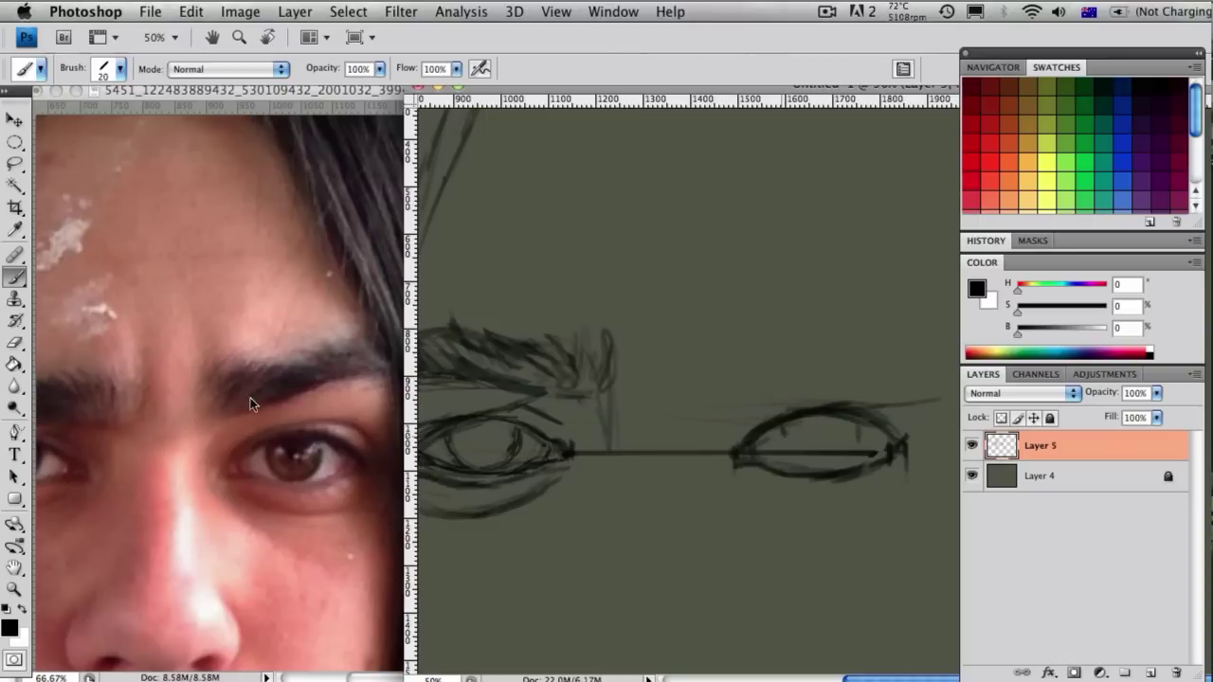
# Sketch the round iris inside the second eye and lighten the guide line crossing the eye with the Eraser
pyautogui.moveTo(783, 428)
pyautogui.mouseDown()
pyautogui.moveTo(785, 458)
pyautogui.moveTo(839, 465)
pyautogui.mouseUp()
pyautogui.moveTo(789, 459); pyautogui.dragTo(839, 472)
pyautogui.moveTo(781, 433); pyautogui.dragTo(803, 463)
pyautogui.moveTo(860, 425); pyautogui.dragTo(836, 473)
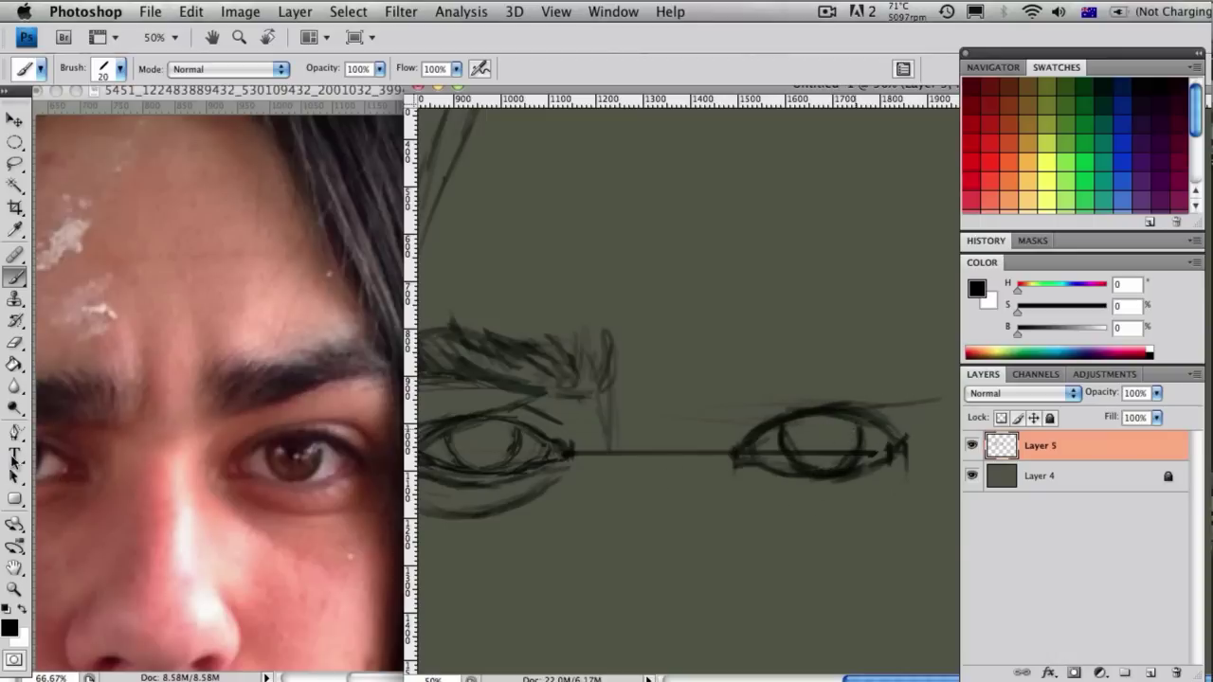
pyautogui.press('e')
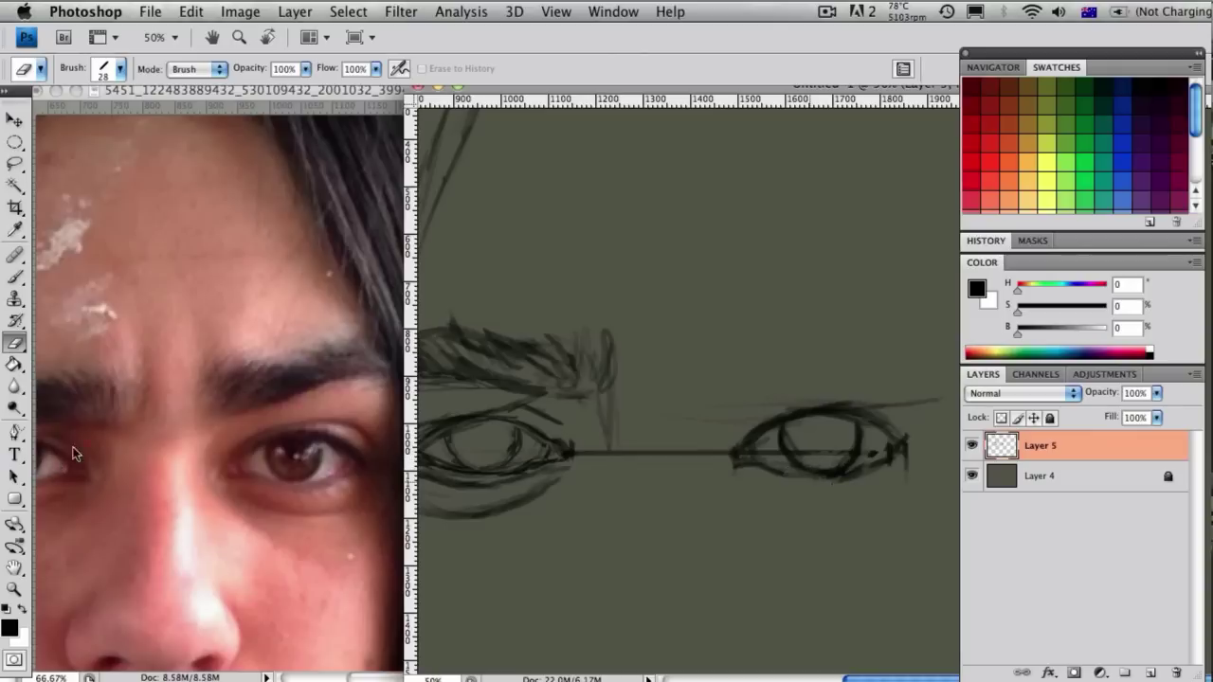
pyautogui.press('b')
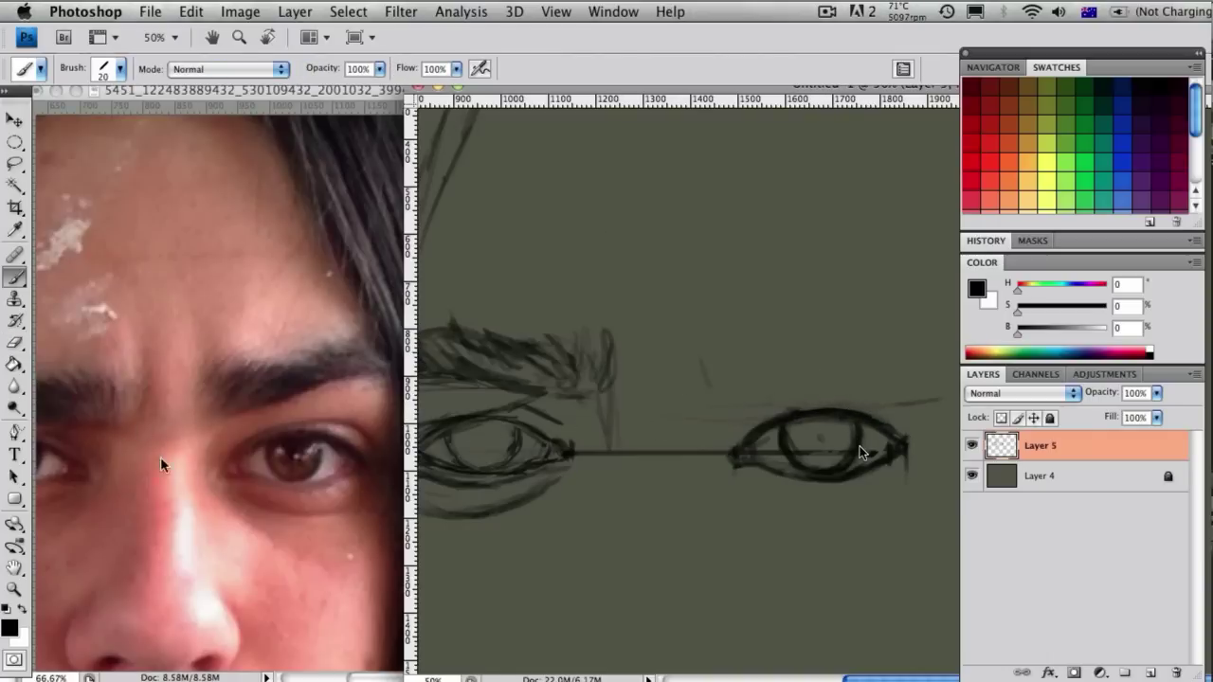
# Block in the second eyebrow with a short inner edge and a rising upper line
pyautogui.moveTo(702, 353)
pyautogui.mouseDown()
pyautogui.moveTo(706, 394)
pyautogui.moveTo(739, 331)
pyautogui.mouseUp()
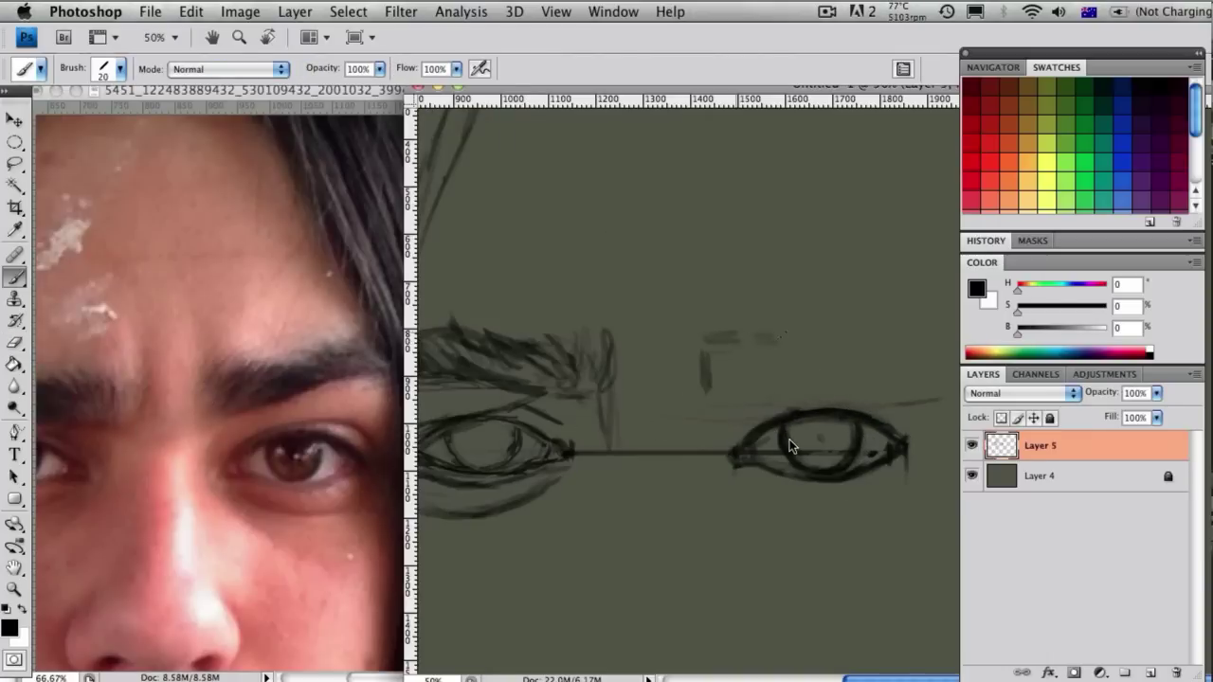
pyautogui.moveTo(739, 331); pyautogui.dragTo(803, 320)
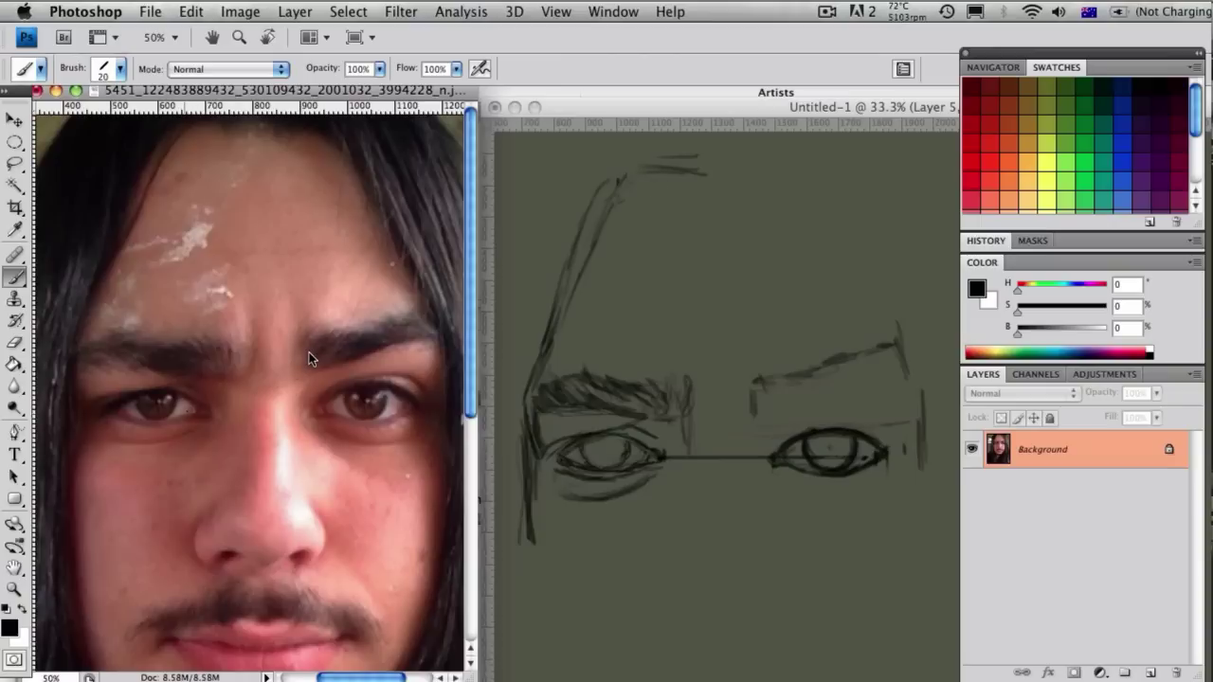
# Outline the forehead by reinforcing the first side, drawing the opposite edge down to the second eyebrow and adding the hairline across
pyautogui.click(519, 342)
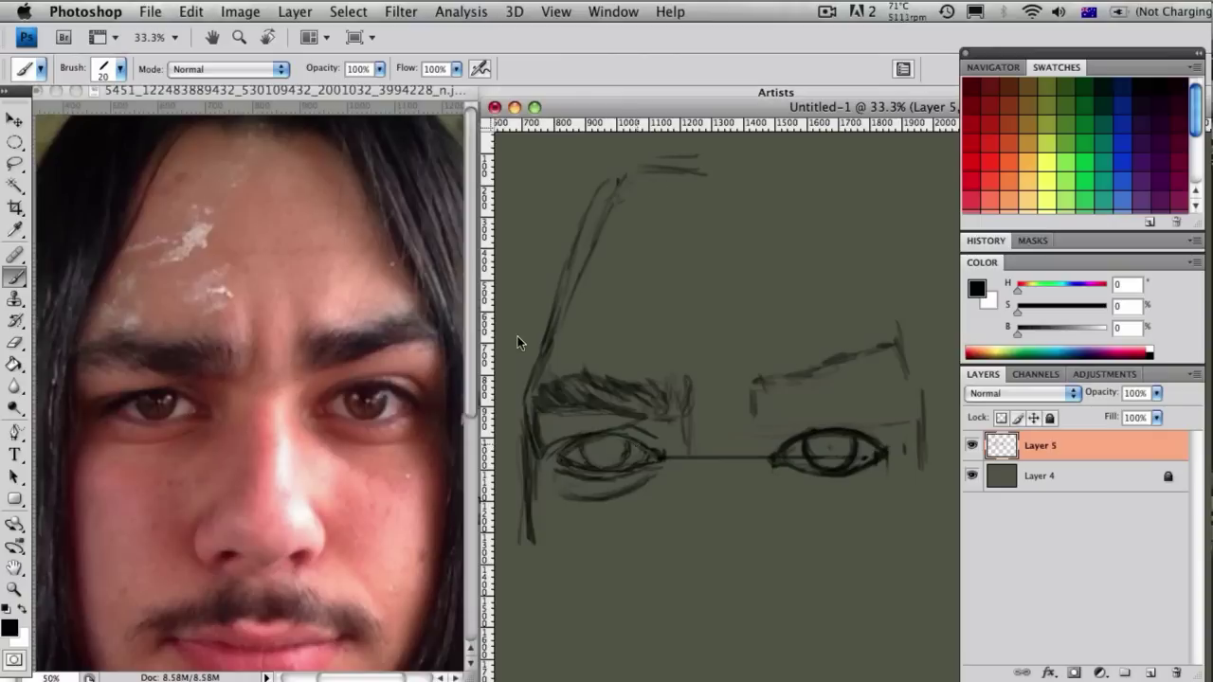
pyautogui.moveTo(626, 147); pyautogui.dragTo(540, 356)
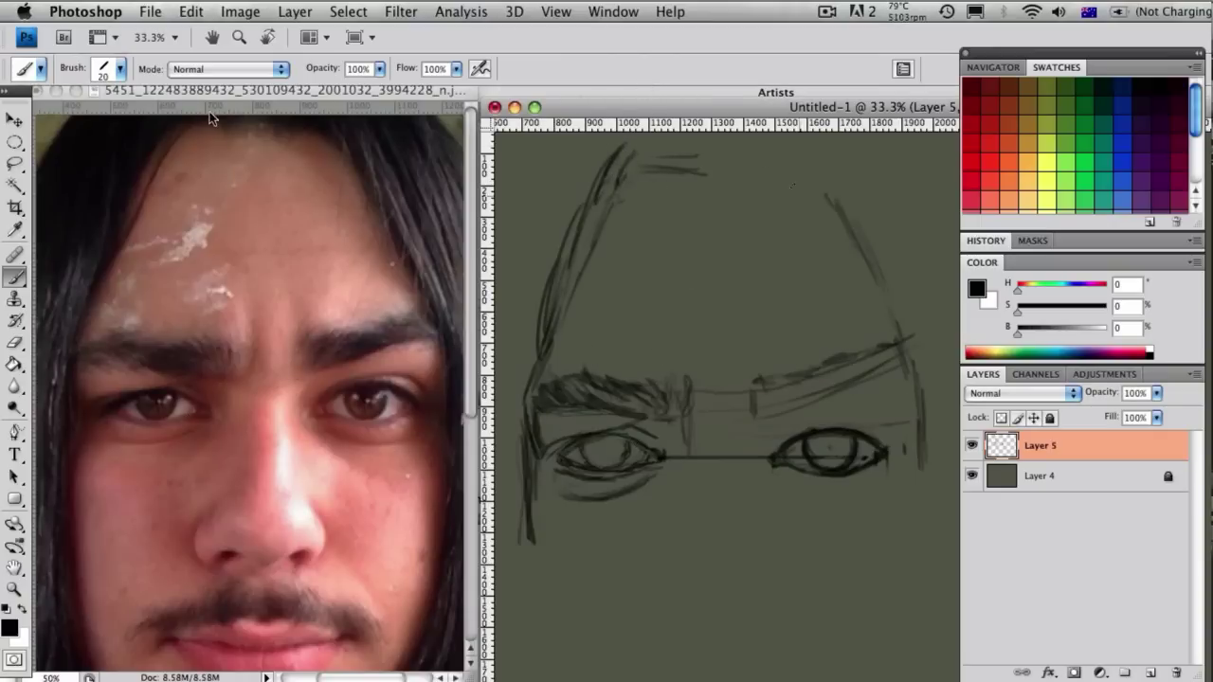
pyautogui.click(188, 136)
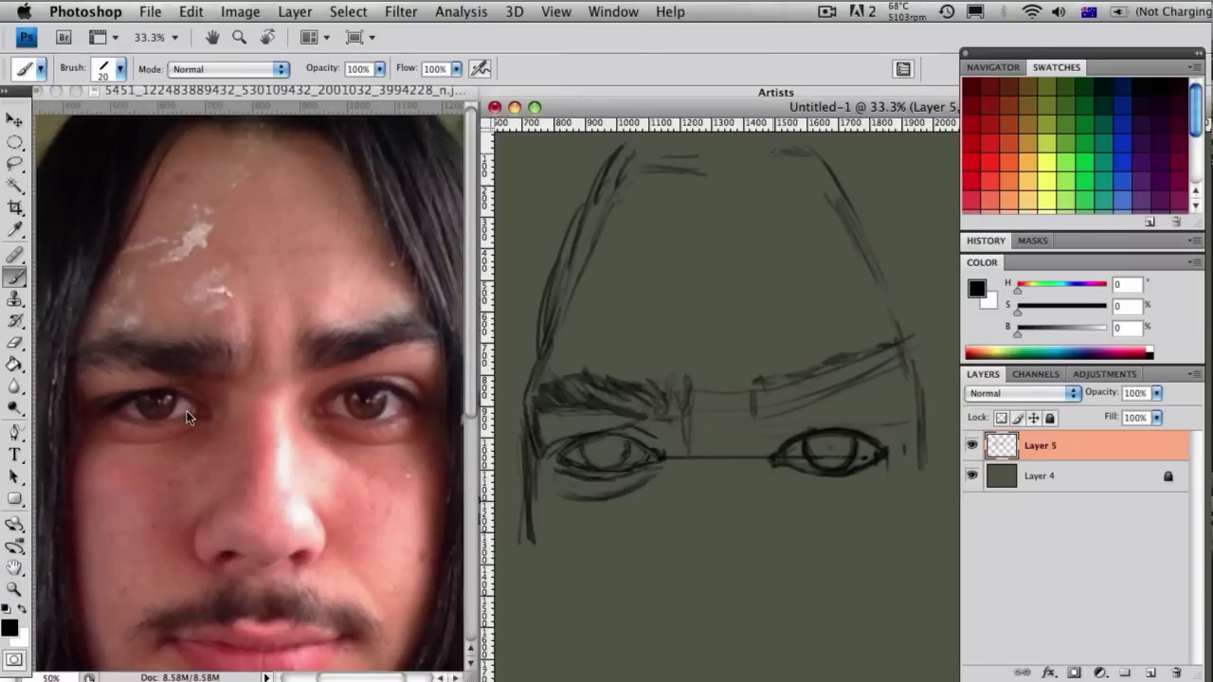
pyautogui.moveTo(805, 149); pyautogui.dragTo(851, 222)
pyautogui.moveTo(804, 138); pyautogui.dragTo(912, 354)
pyautogui.moveTo(633, 154); pyautogui.dragTo(758, 147)
# Fill the second eyebrow with slanted hair strokes and carry the face edge down past its outer end
pyautogui.moveTo(855, 363); pyautogui.dragTo(893, 354)
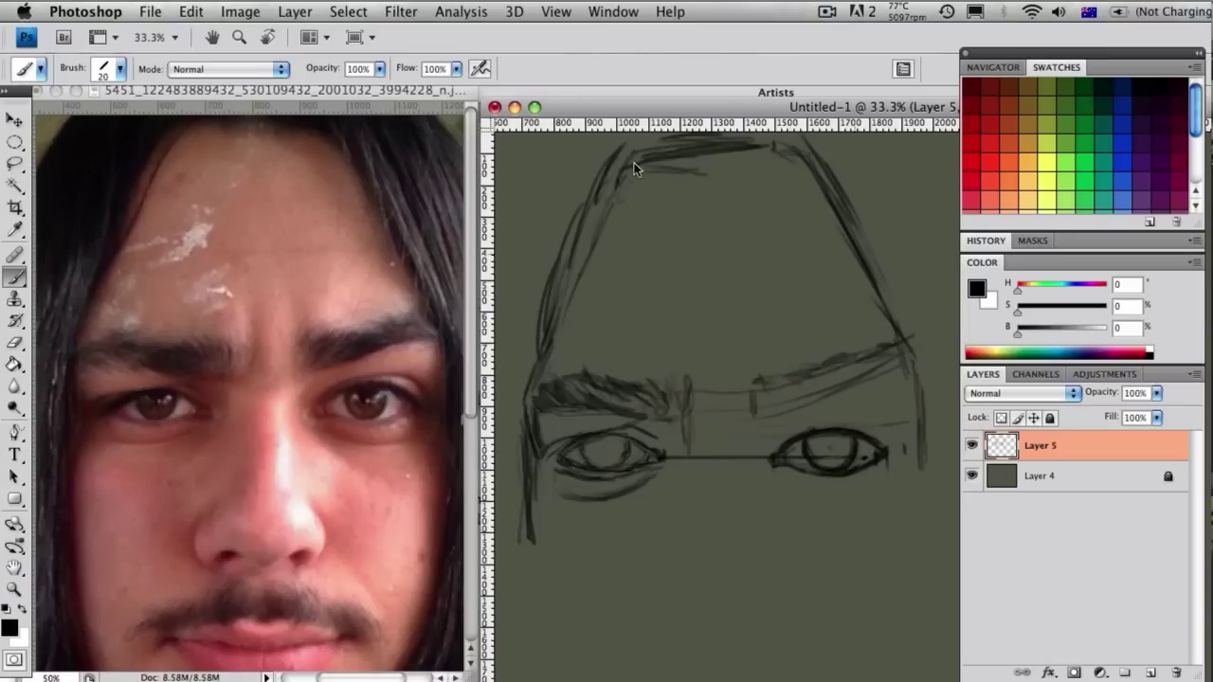
pyautogui.moveTo(874, 288); pyautogui.dragTo(919, 422)
pyautogui.moveTo(904, 364); pyautogui.dragTo(917, 413)
pyautogui.moveTo(849, 360); pyautogui.dragTo(894, 344)
pyautogui.moveTo(773, 352)
pyautogui.mouseDown()
pyautogui.moveTo(759, 417)
pyautogui.moveTo(781, 360)
pyautogui.mouseUp()
pyautogui.moveTo(779, 400); pyautogui.dragTo(900, 359)
pyautogui.moveTo(748, 347); pyautogui.dragTo(753, 390)
# Sketch light arcs above the second eyebrow to mark the brow bulge on the forehead
pyautogui.moveTo(794, 305); pyautogui.dragTo(776, 371)
pyautogui.moveTo(826, 294); pyautogui.dragTo(871, 330)
pyautogui.moveTo(807, 301); pyautogui.dragTo(854, 309)
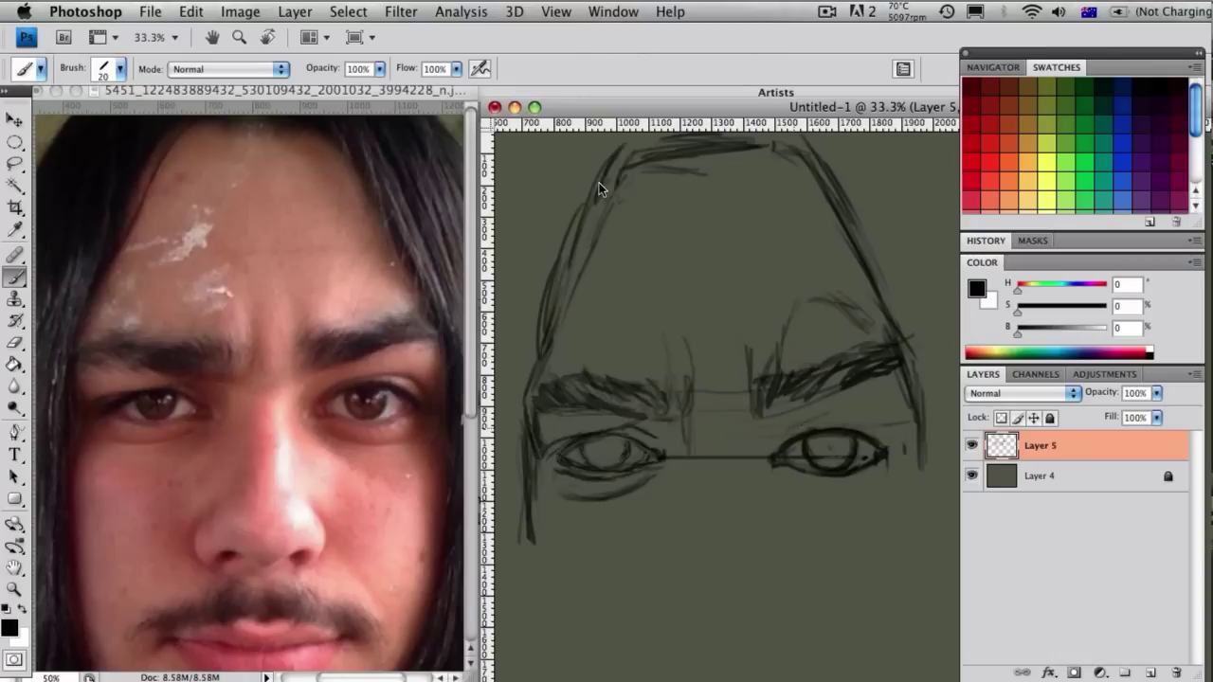
# Add the eyelid fold above the second eye and the curved under-eye line below it
pyautogui.moveTo(794, 427)
pyautogui.mouseDown()
pyautogui.moveTo(860, 415)
pyautogui.moveTo(884, 428)
pyautogui.mouseUp()
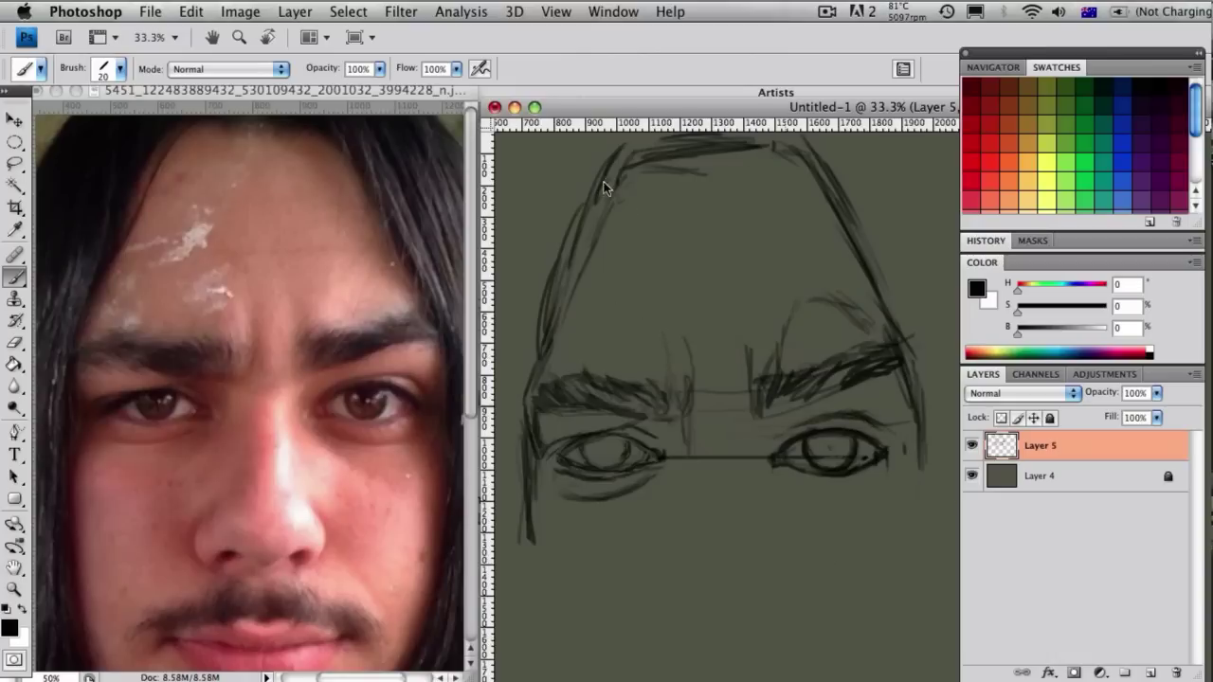
pyautogui.moveTo(785, 488); pyautogui.dragTo(887, 487)
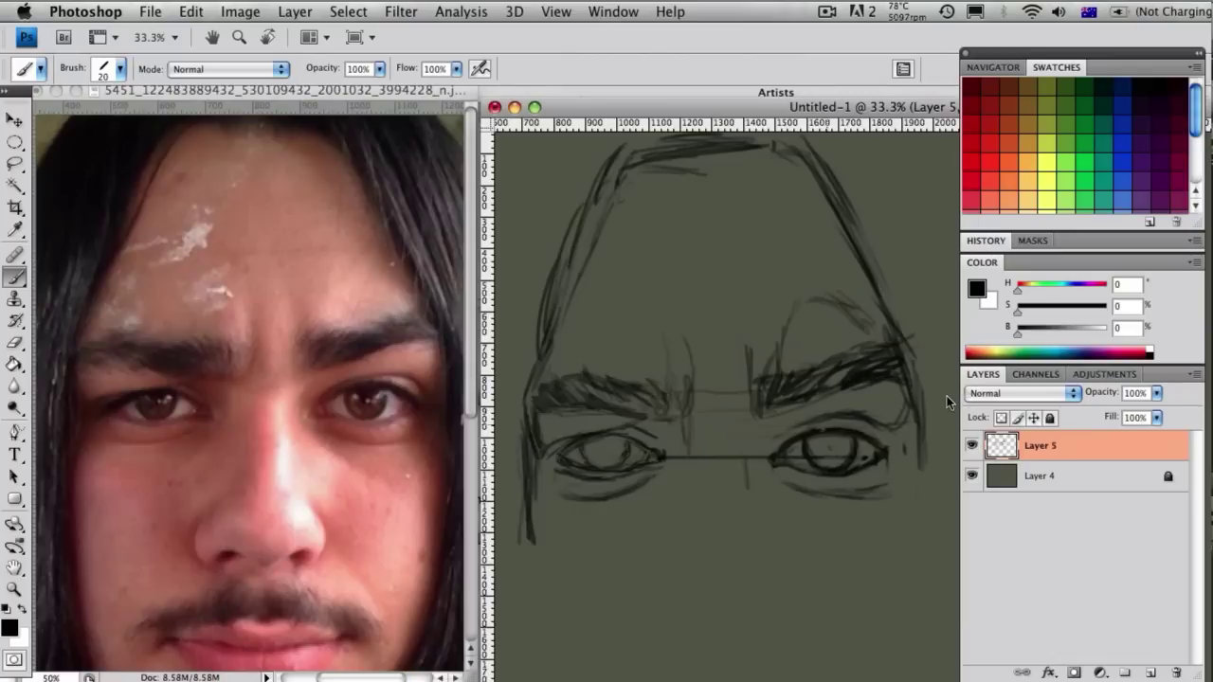
pyautogui.click(827, 11)
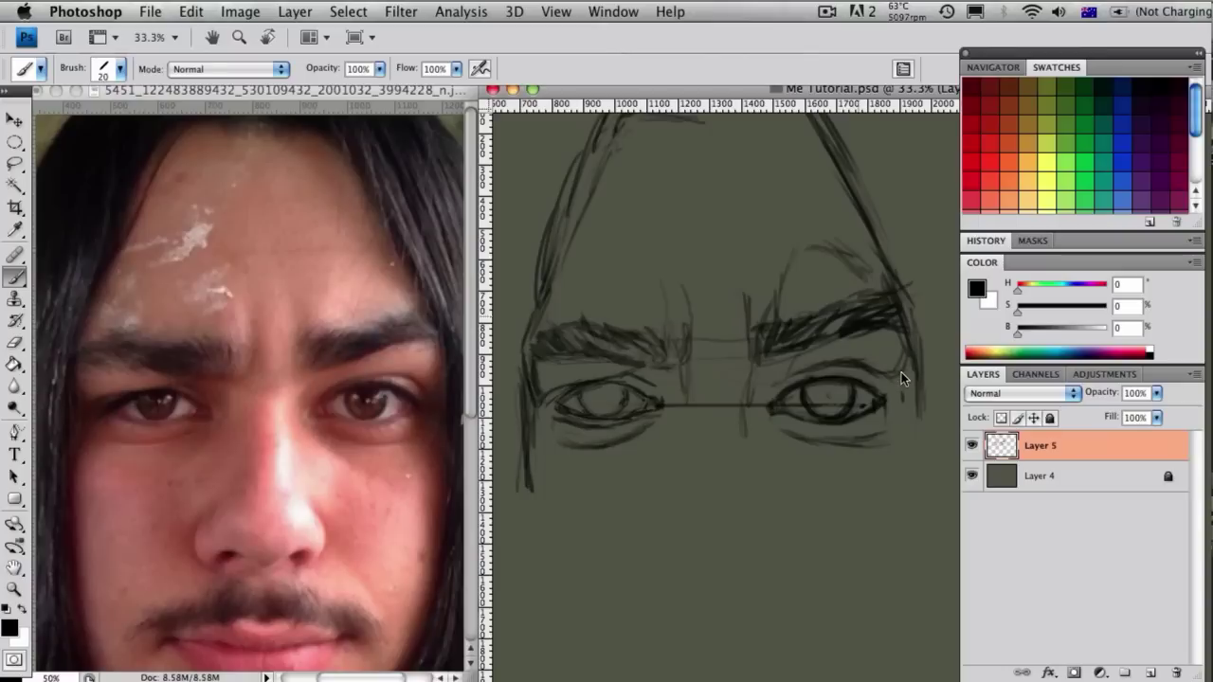
# Return to the Brush tool and reduce the brush size to 9
pyautogui.press('e')
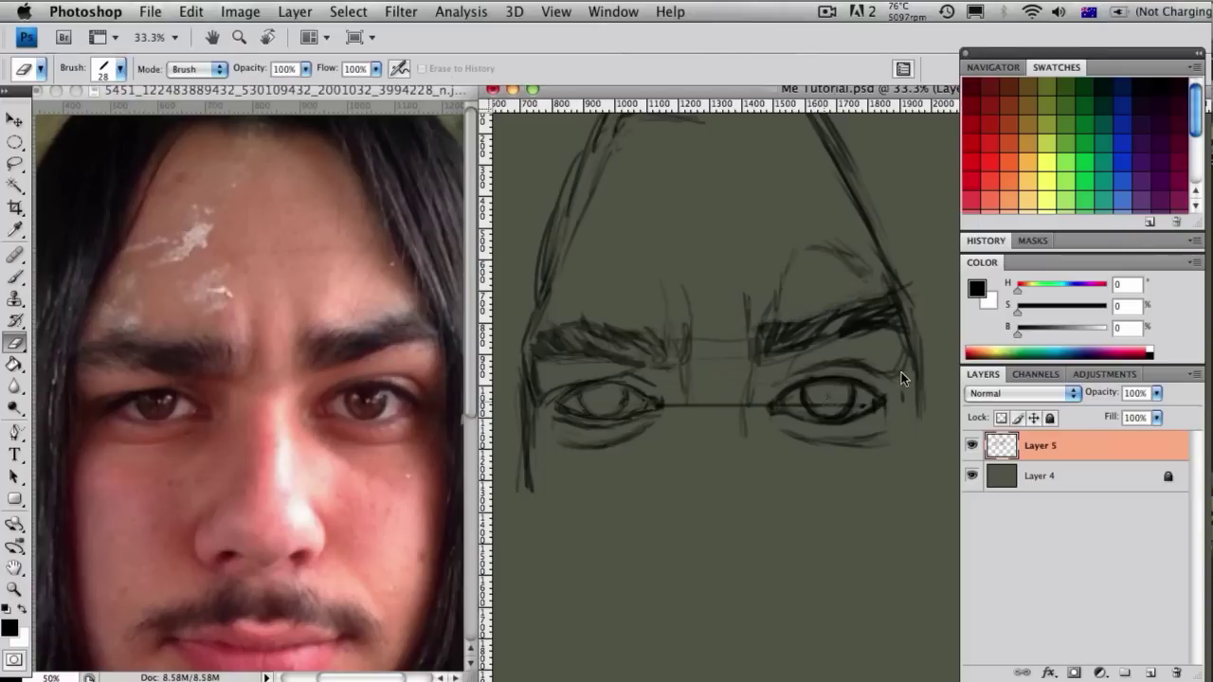
pyautogui.rightClick(713, 351)
pyautogui.press('b')
pyautogui.rightClick(731, 430)
# Try a few nose strokes running down from the guide line between the eyes, and undo them
pyautogui.moveTo(729, 398); pyautogui.dragTo(762, 479)
pyautogui.moveTo(769, 484); pyautogui.dragTo(776, 511)
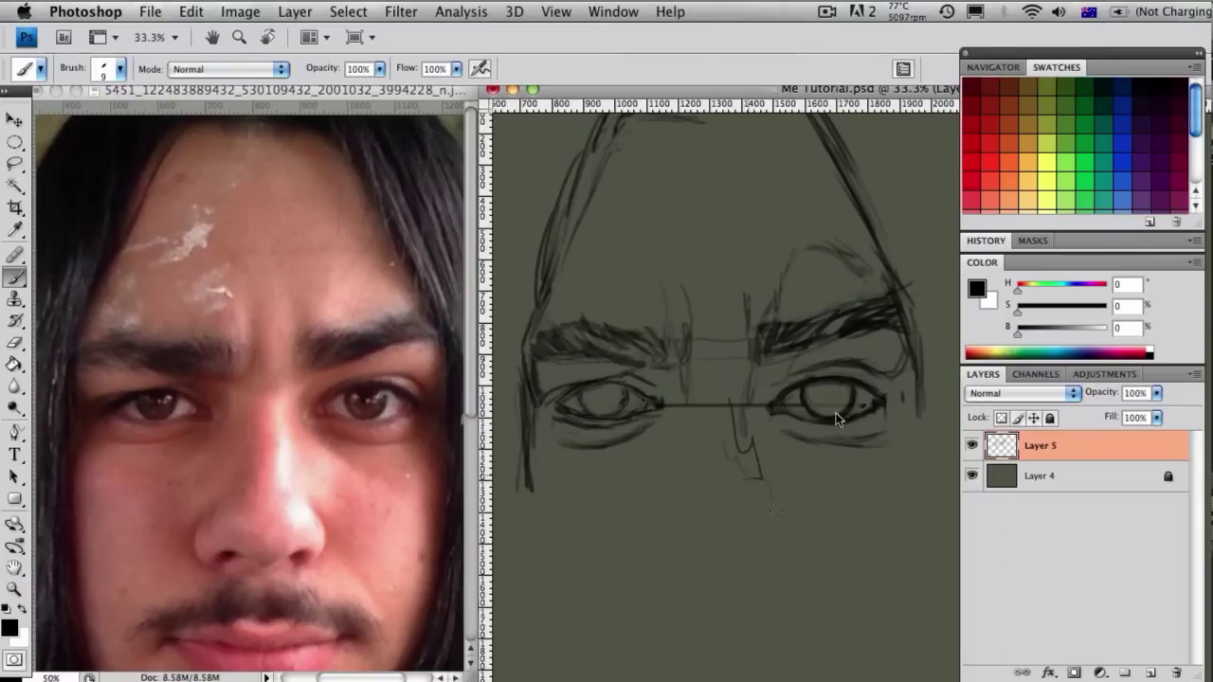
pyautogui.press('super+alt+z')
pyautogui.press('super+alt+z')
pyautogui.press('super+alt+z')
pyautogui.press('super+alt+z')
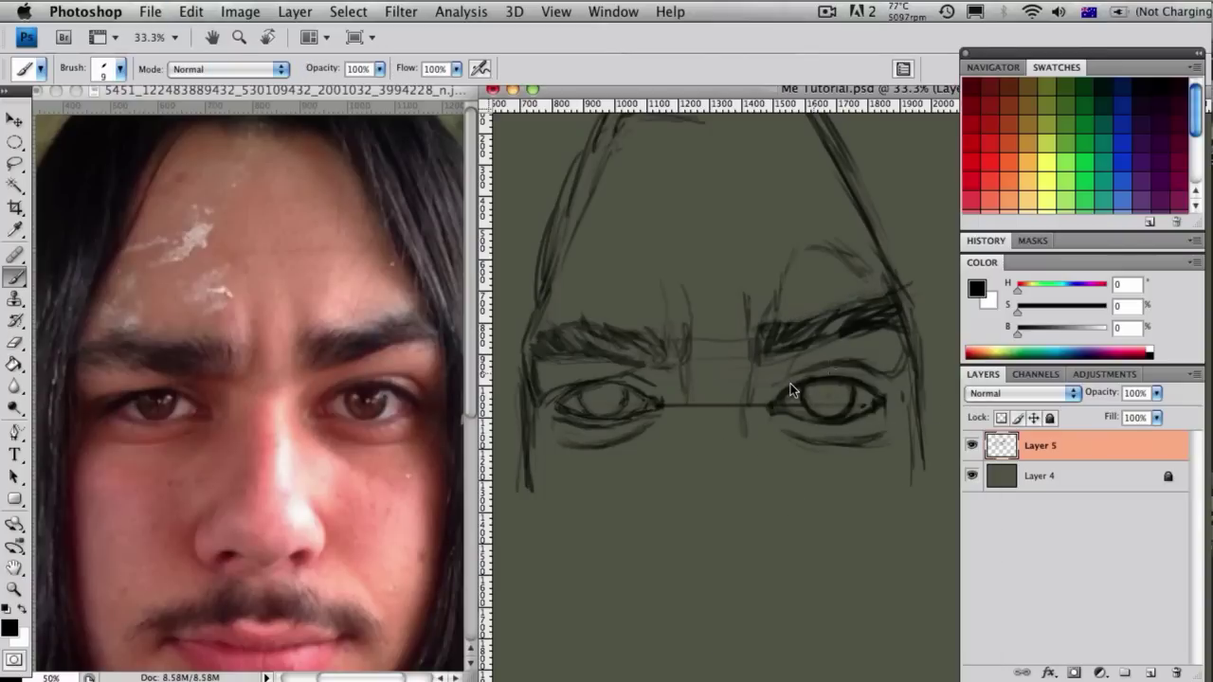
# Draw two light vertical guide lines down from near the eyes' inner corners to mark the nose's width, comparing with the reference photo
pyautogui.scroll(2, 853, 392)
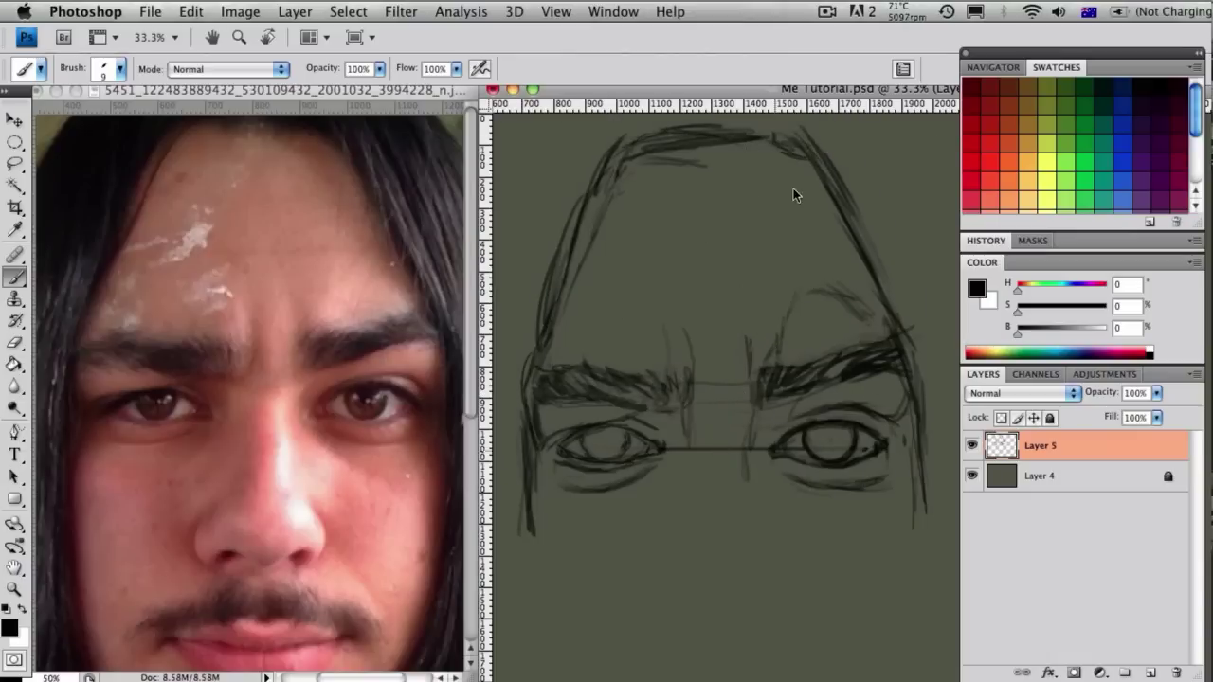
pyautogui.scroll(-4, 795, 195)
pyautogui.hotkey('ctrl', 'Tab')
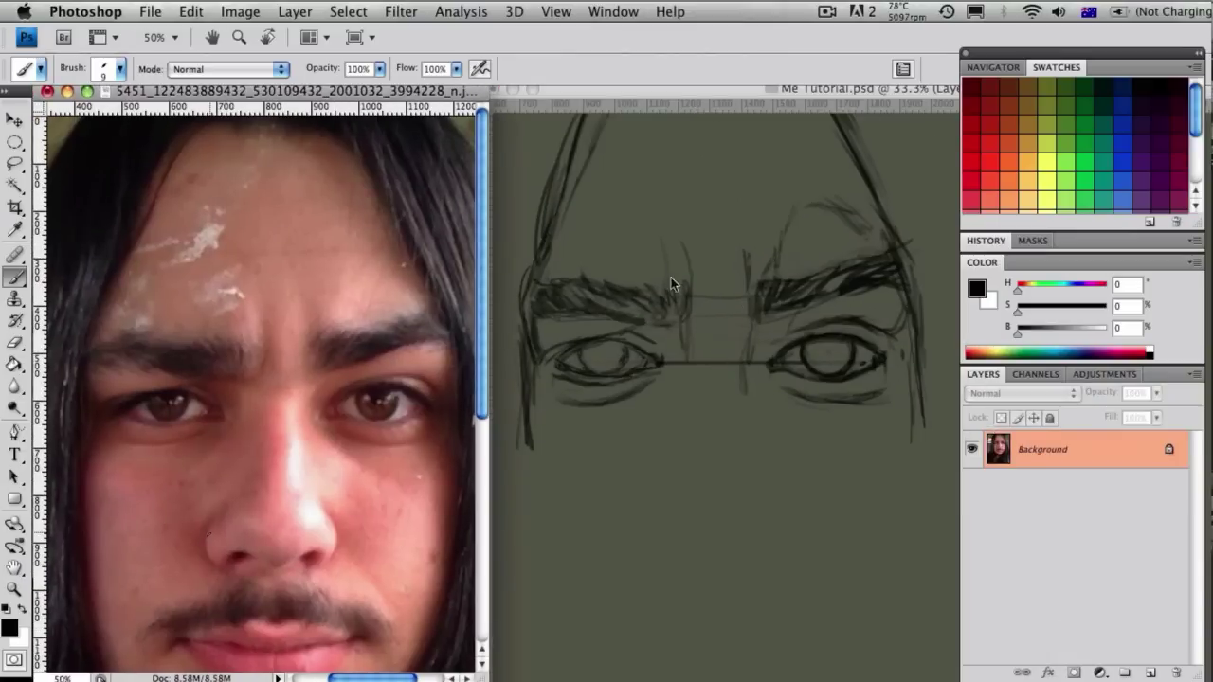
pyautogui.hotkey('ctrl', 'Tab')
pyautogui.hotkey('ctrl', 'Tab')
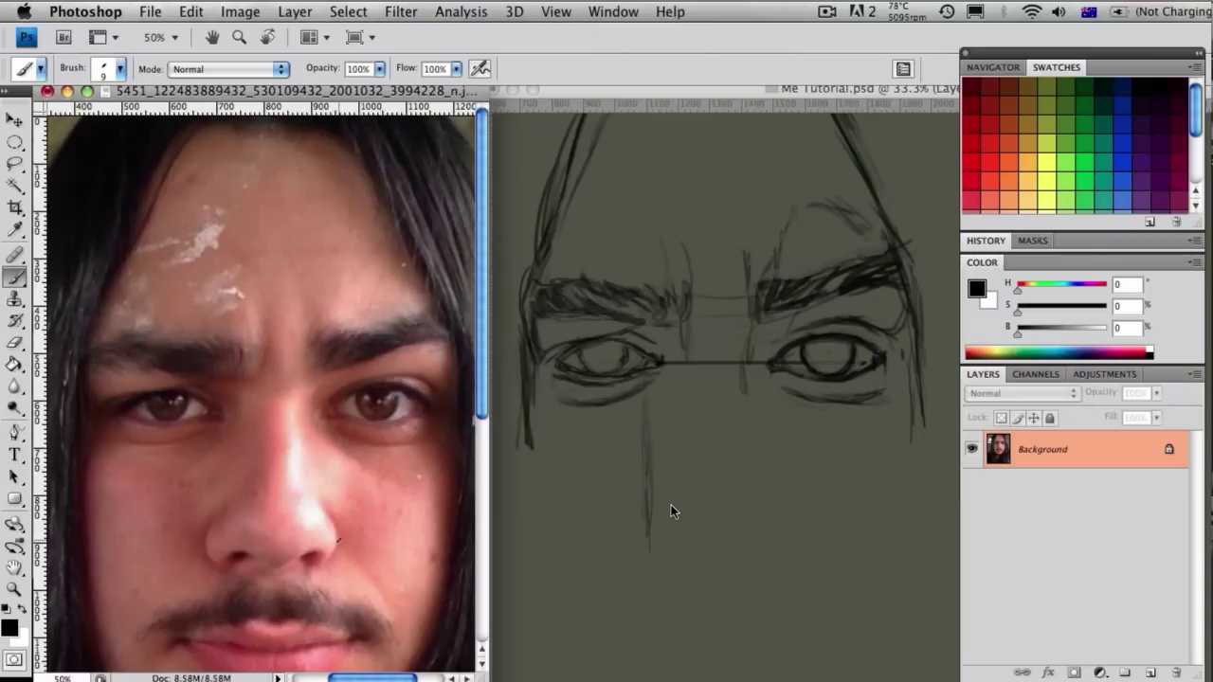
pyautogui.hotkey('ctrl', 'Tab')
pyautogui.moveTo(794, 496); pyautogui.dragTo(783, 402)
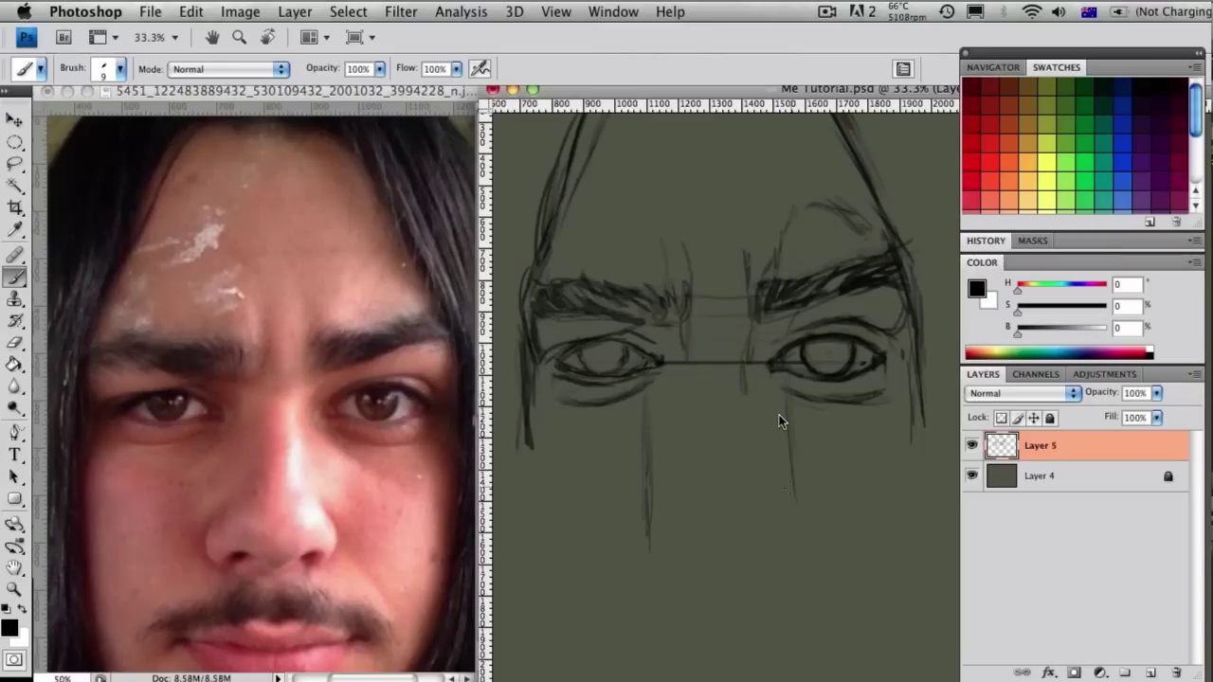
pyautogui.moveTo(783, 449); pyautogui.dragTo(782, 504)
pyautogui.moveTo(782, 379); pyautogui.dragTo(784, 537)
pyautogui.moveTo(645, 536); pyautogui.dragTo(645, 459)
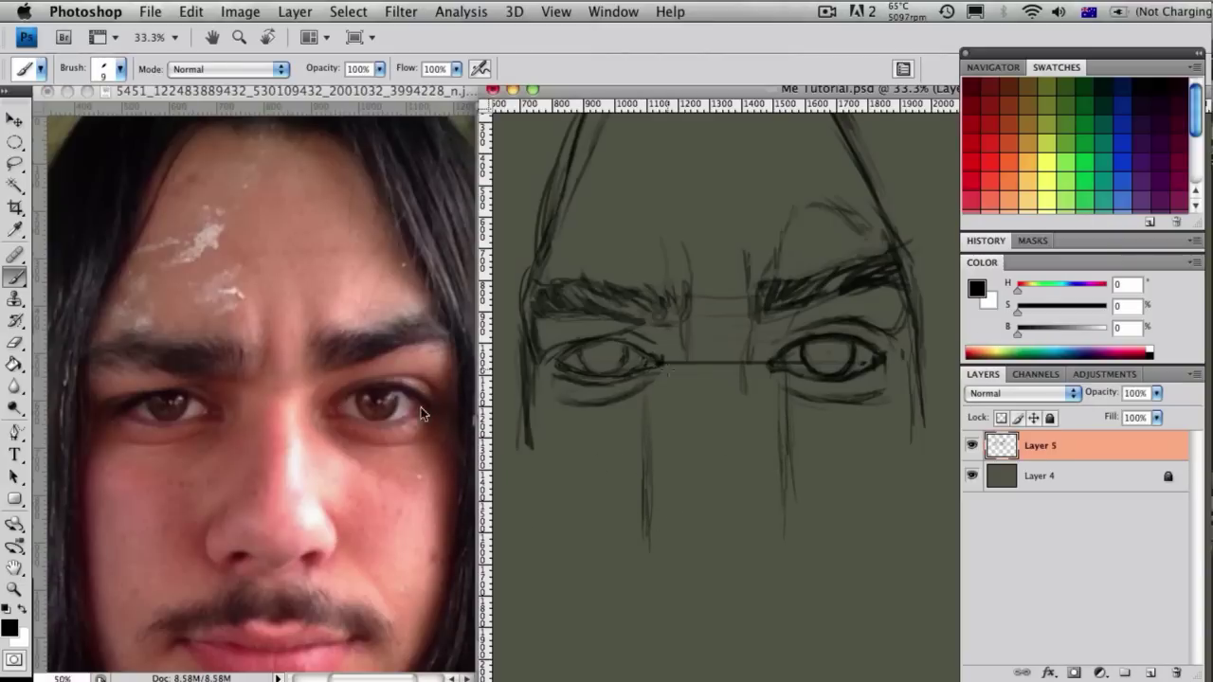
# Sketch the outer edge of the long hair beside the first eye, curving from above the head down to below eye level
pyautogui.press('super+minus')
pyautogui.hotkey('ctrl', 'Tab')
pyautogui.press('super+minus')
pyautogui.hotkey('ctrl', 'Tab')
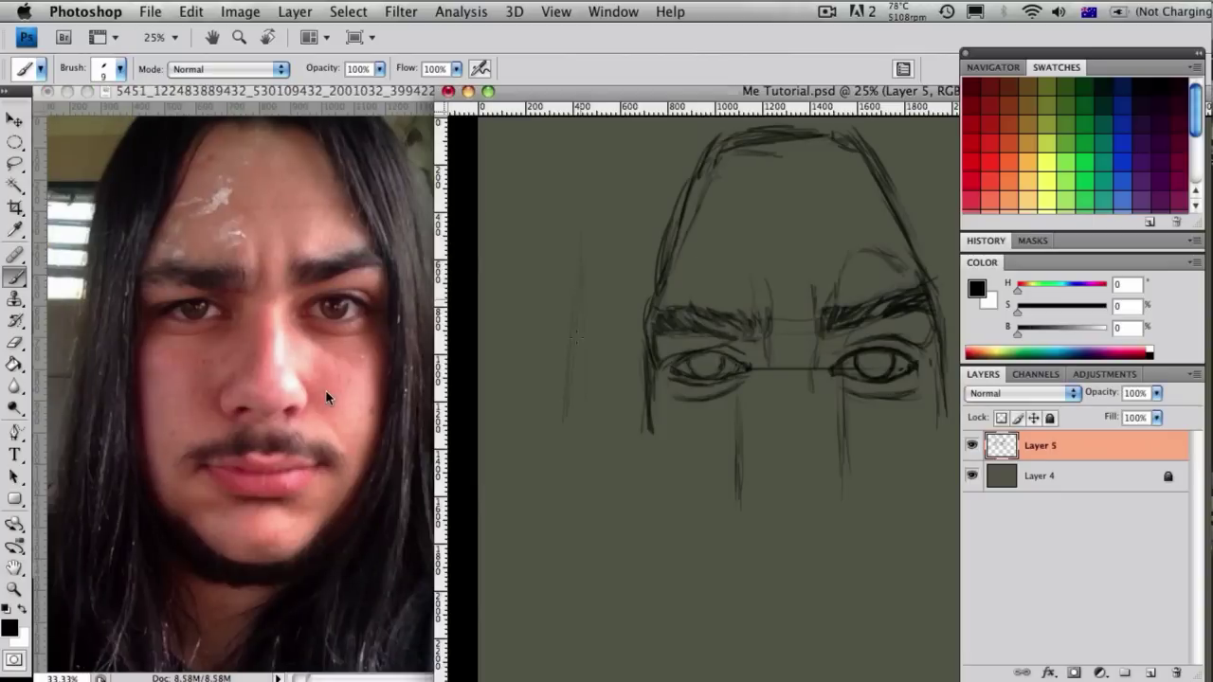
pyautogui.moveTo(633, 118); pyautogui.dragTo(576, 335)
pyautogui.moveTo(584, 211); pyautogui.dragTo(573, 388)
pyautogui.moveTo(609, 152); pyautogui.dragTo(585, 267)
pyautogui.moveTo(641, 117)
pyautogui.mouseDown()
pyautogui.moveTo(593, 230)
pyautogui.moveTo(589, 289)
pyautogui.mouseUp()
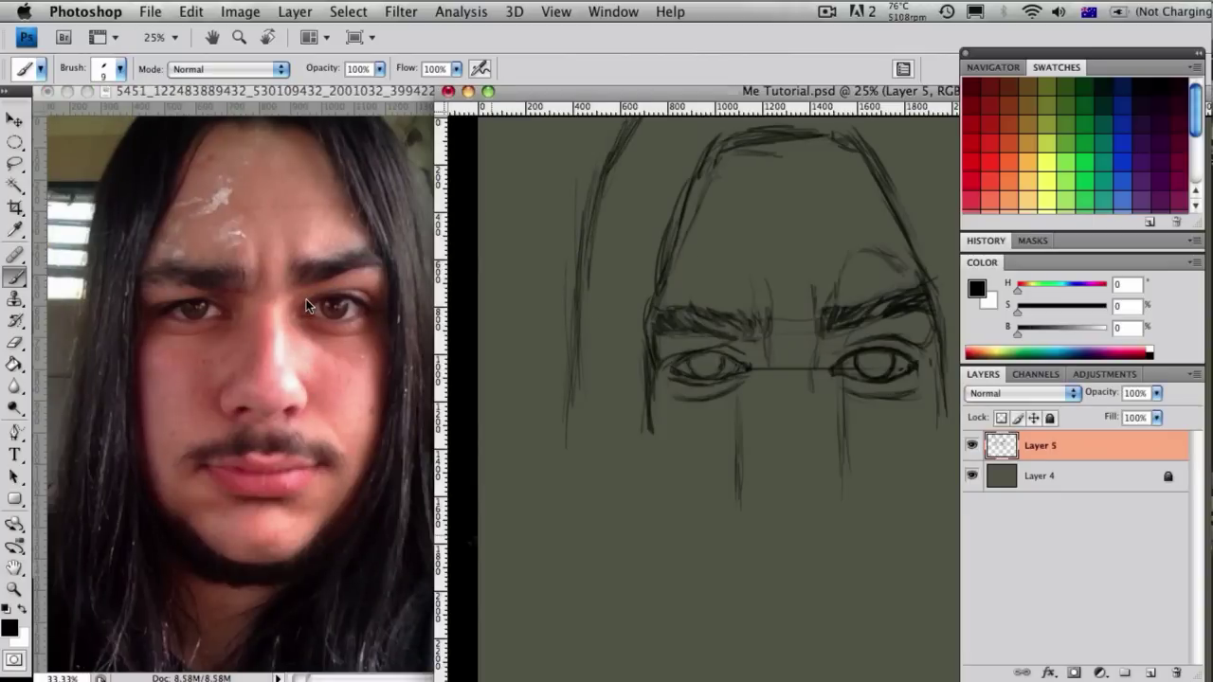
# Extend the hair's outer edge with long loose strokes falling well below the eyes
pyautogui.hotkey('ctrl', 'Tab')
pyautogui.moveTo(507, 679); pyautogui.dragTo(456, 680)
pyautogui.moveTo(759, 92); pyautogui.dragTo(761, 85)
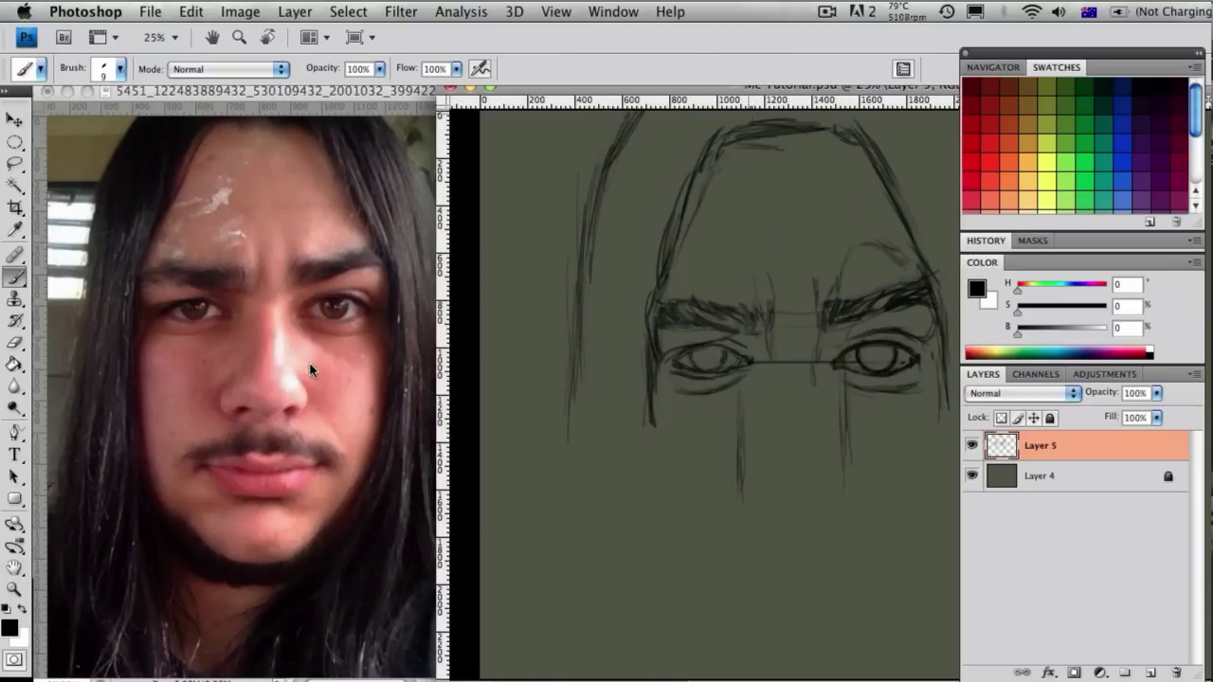
pyautogui.press('super+plus')
pyautogui.press('super+minus')
pyautogui.moveTo(603, 206); pyautogui.dragTo(590, 332)
pyautogui.moveTo(575, 384); pyautogui.dragTo(560, 496)
pyautogui.moveTo(558, 335); pyautogui.dragTo(553, 573)
pyautogui.moveTo(561, 406); pyautogui.dragTo(540, 580)
pyautogui.moveTo(548, 516); pyautogui.dragTo(544, 621)
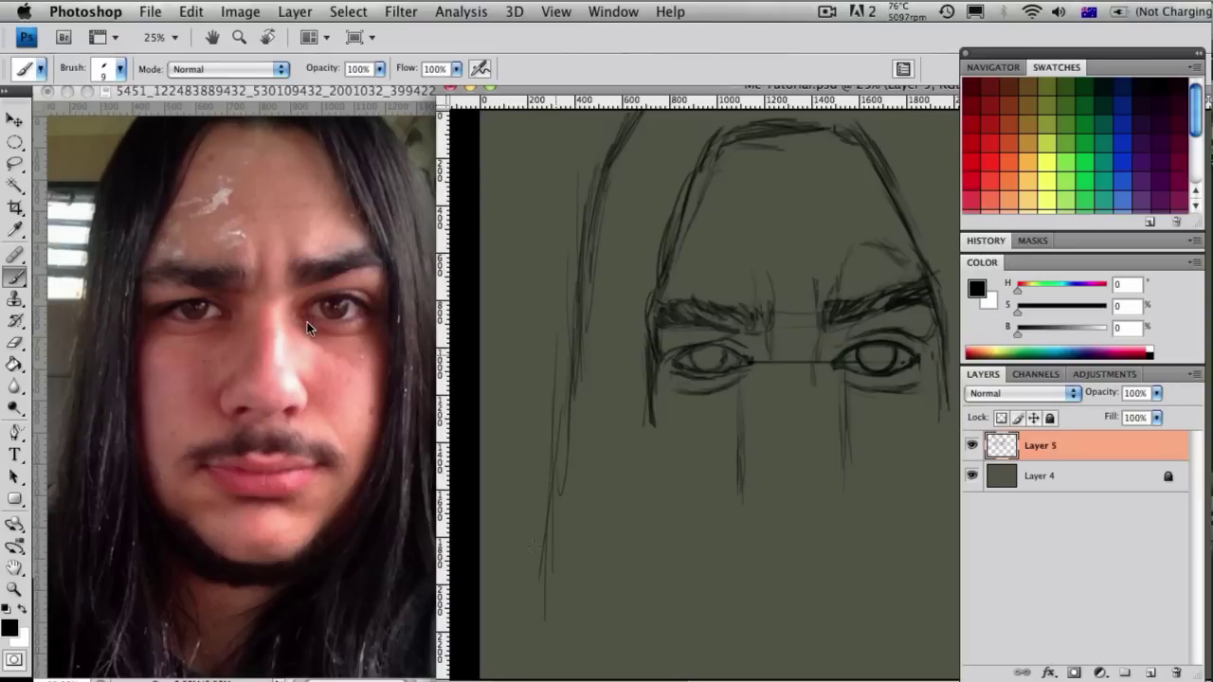
# Reinforce the nose's vertical guide below the second eye and join both guides with a horizontal line marking the nose's base
pyautogui.press('super+plus')
pyautogui.press('super+plus')
pyautogui.moveTo(908, 431); pyautogui.dragTo(802, 319)
pyautogui.press('super+minus')
pyautogui.hotkey('ctrl', 'Tab')
pyautogui.press('super+plus')
pyautogui.press('super+plus')
pyautogui.hotkey('ctrl', 'Tab')
pyautogui.hotkey('ctrl', 'Tab')
pyautogui.hotkey('ctrl', 'Tab')
pyautogui.moveTo(834, 393); pyautogui.dragTo(815, 424)
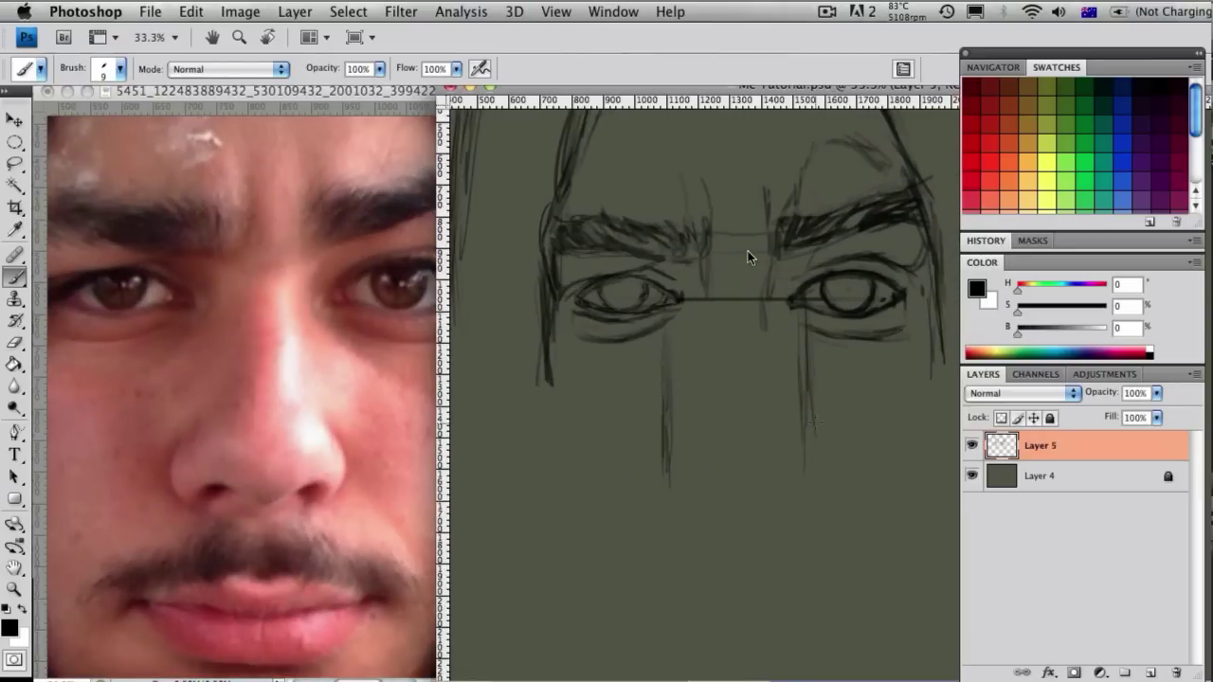
pyautogui.moveTo(686, 452); pyautogui.dragTo(760, 454)
pyautogui.moveTo(701, 457)
pyautogui.mouseDown()
pyautogui.moveTo(785, 464)
pyautogui.moveTo(686, 469)
pyautogui.mouseUp()
# Pan the reference photo to show the nose together with the second eye's side of the face
pyautogui.click(292, 287)
pyautogui.moveTo(309, 398); pyautogui.dragTo(239, 383)
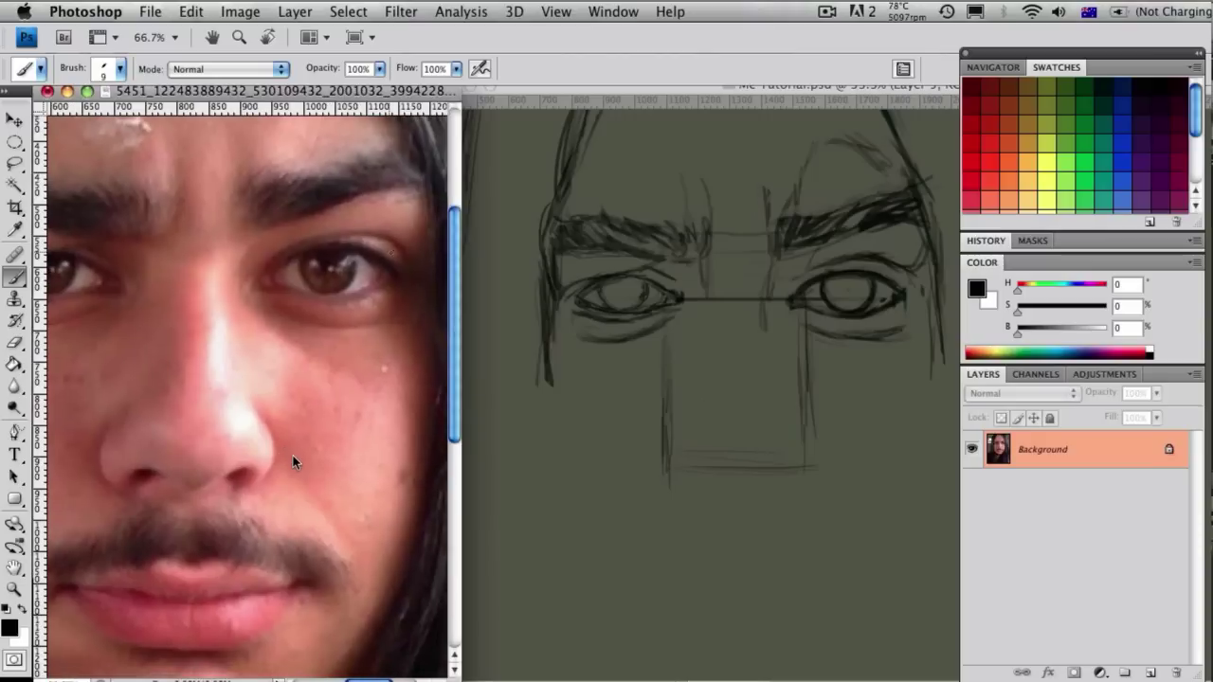
# Darken the horizontal line marking the nose's base in the sketch
pyautogui.hotkey('ctrl', 'Tab')
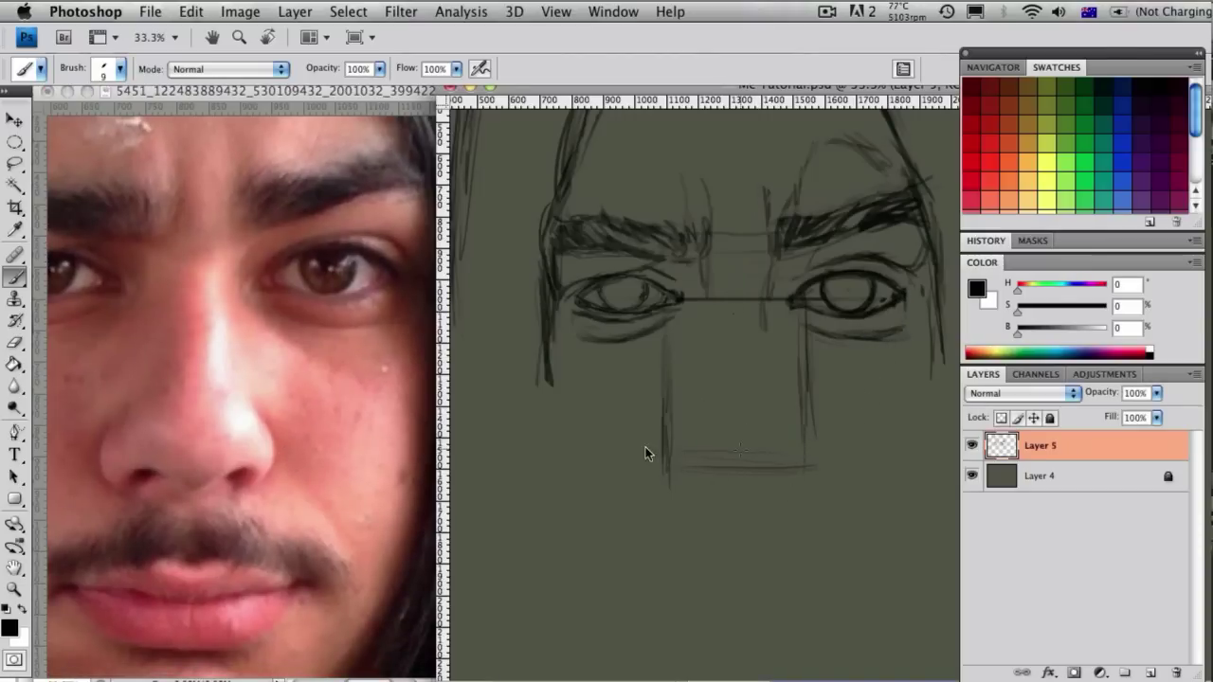
pyautogui.moveTo(669, 466); pyautogui.dragTo(748, 467)
# Try diagonal guides from the nose's base corners up toward the outer eyes, then undo them
pyautogui.moveTo(661, 448); pyautogui.dragTo(560, 324)
pyautogui.click(243, 487)
pyautogui.press('super+z')
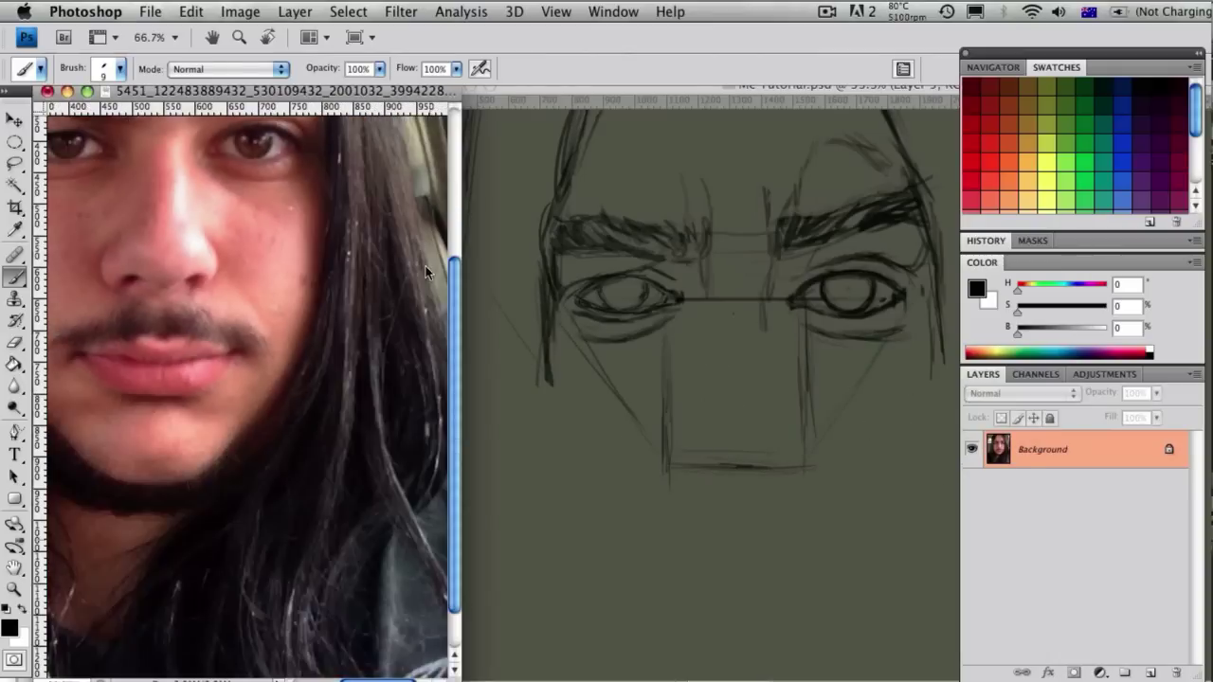
pyautogui.press('super+plus')
pyautogui.moveTo(227, 170)
pyautogui.mouseDown()
pyautogui.moveTo(341, 365)
pyautogui.moveTo(339, 343)
pyautogui.mouseUp()
pyautogui.moveTo(783, 411); pyautogui.dragTo(761, 422)
pyautogui.press('super+alt+z')
pyautogui.press('super+alt+z')
pyautogui.press('super+alt+z')
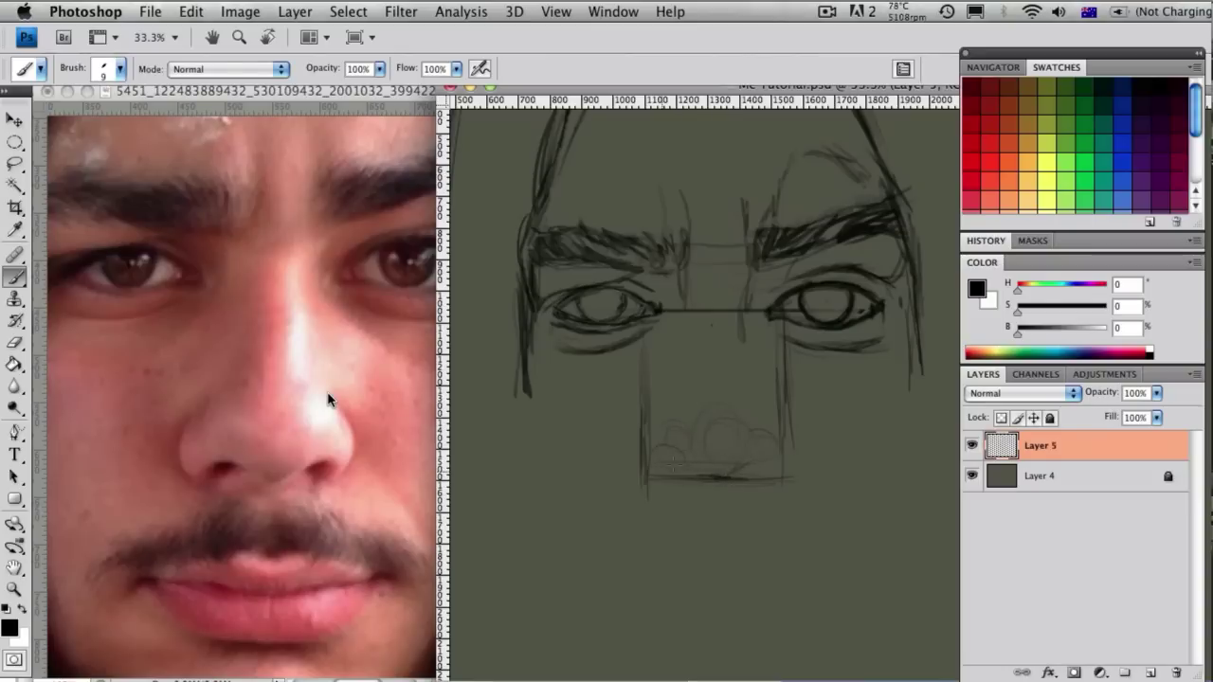
# Sketch both nostrils and the curved underside of the nose along its base line, refining the contour
pyautogui.moveTo(665, 482)
pyautogui.mouseDown()
pyautogui.moveTo(693, 477)
pyautogui.moveTo(706, 487)
pyautogui.moveTo(704, 457)
pyautogui.moveTo(732, 478)
pyautogui.moveTo(761, 481)
pyautogui.mouseUp()
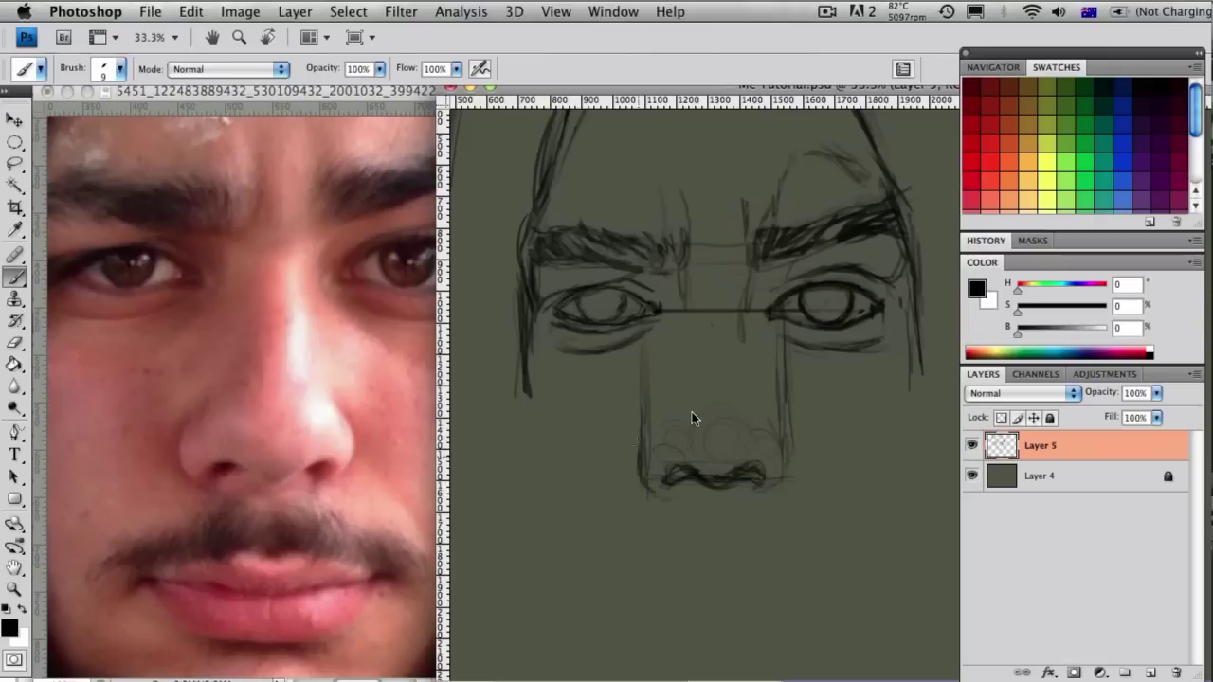
pyautogui.scroll(2, 690, 404)
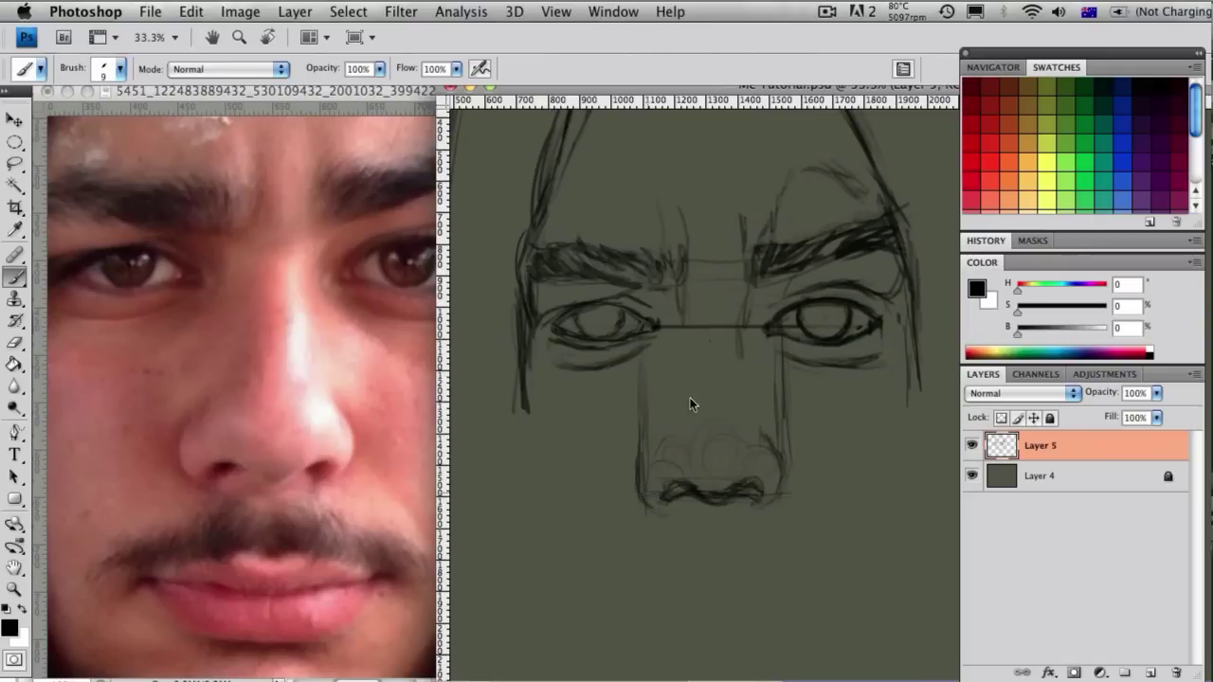
pyautogui.click(248, 459)
pyautogui.moveTo(246, 486); pyautogui.dragTo(309, 487)
pyautogui.click(733, 514)
pyautogui.moveTo(668, 501); pyautogui.dragTo(698, 502)
pyautogui.press('e')
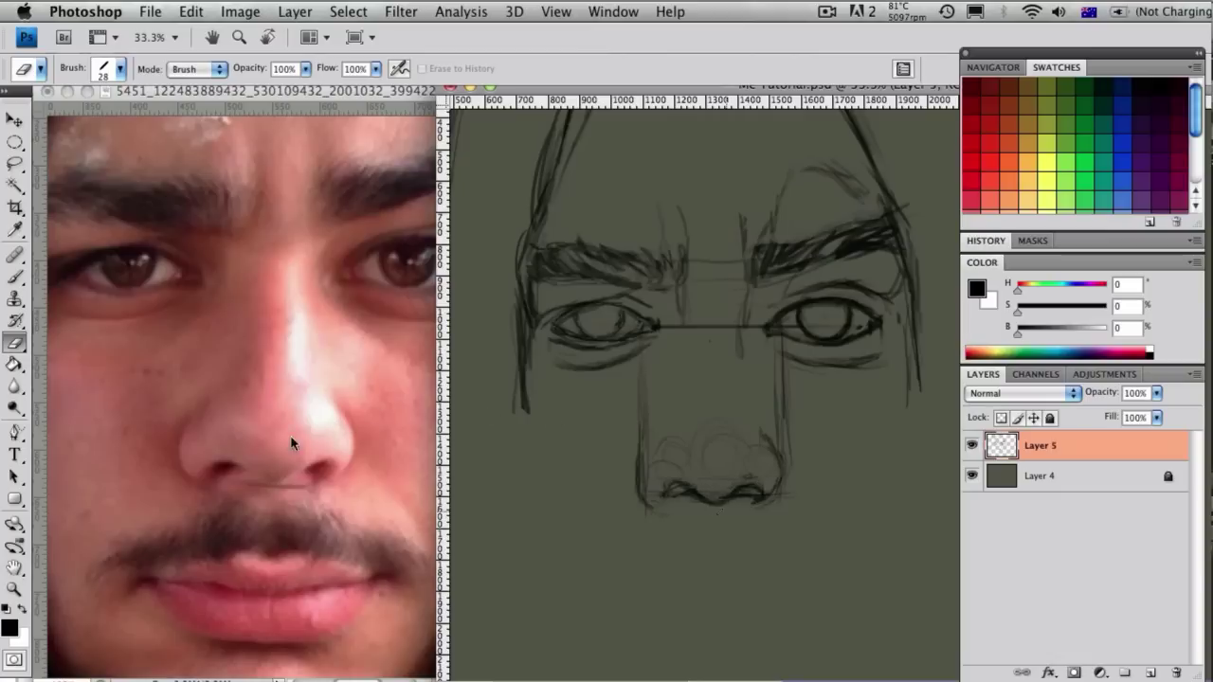
pyautogui.press('b')
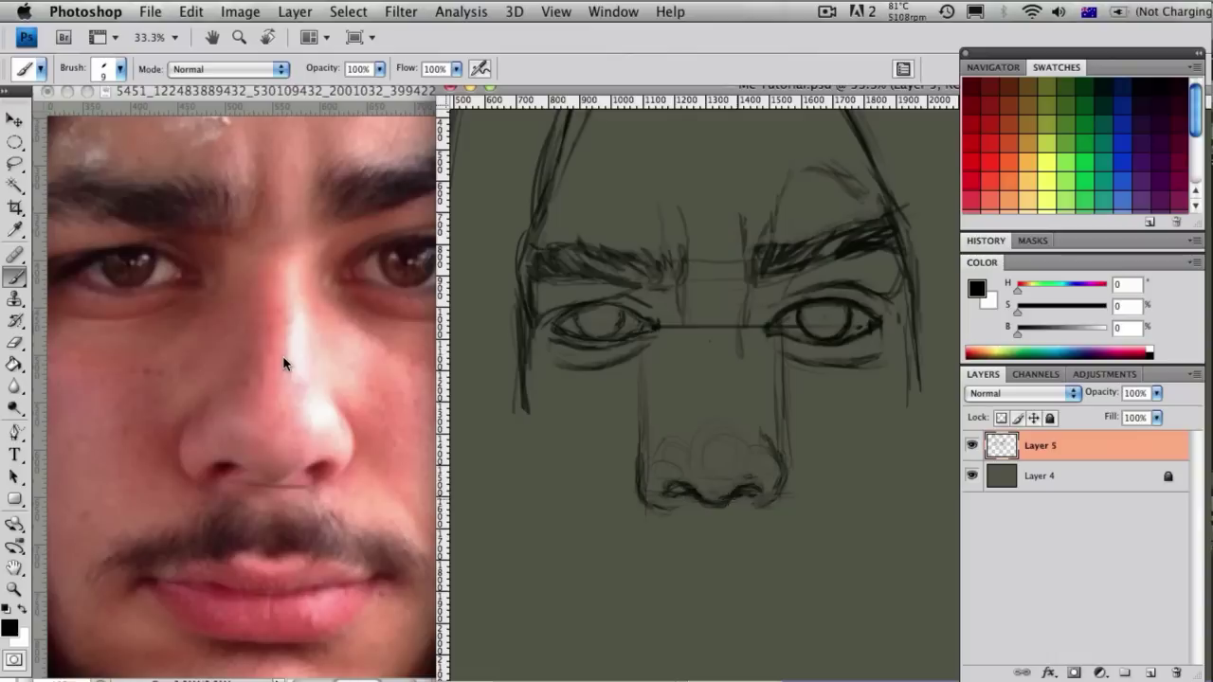
# Sketch vertical strokes for the nose's bridge and outline the highlight near the nostril wing below the second eye
pyautogui.moveTo(741, 332); pyautogui.dragTo(740, 396)
pyautogui.moveTo(685, 313); pyautogui.dragTo(690, 407)
pyautogui.moveTo(733, 318); pyautogui.dragTo(728, 409)
pyautogui.moveTo(741, 458); pyautogui.dragTo(762, 446)
pyautogui.moveTo(744, 331); pyautogui.dragTo(771, 387)
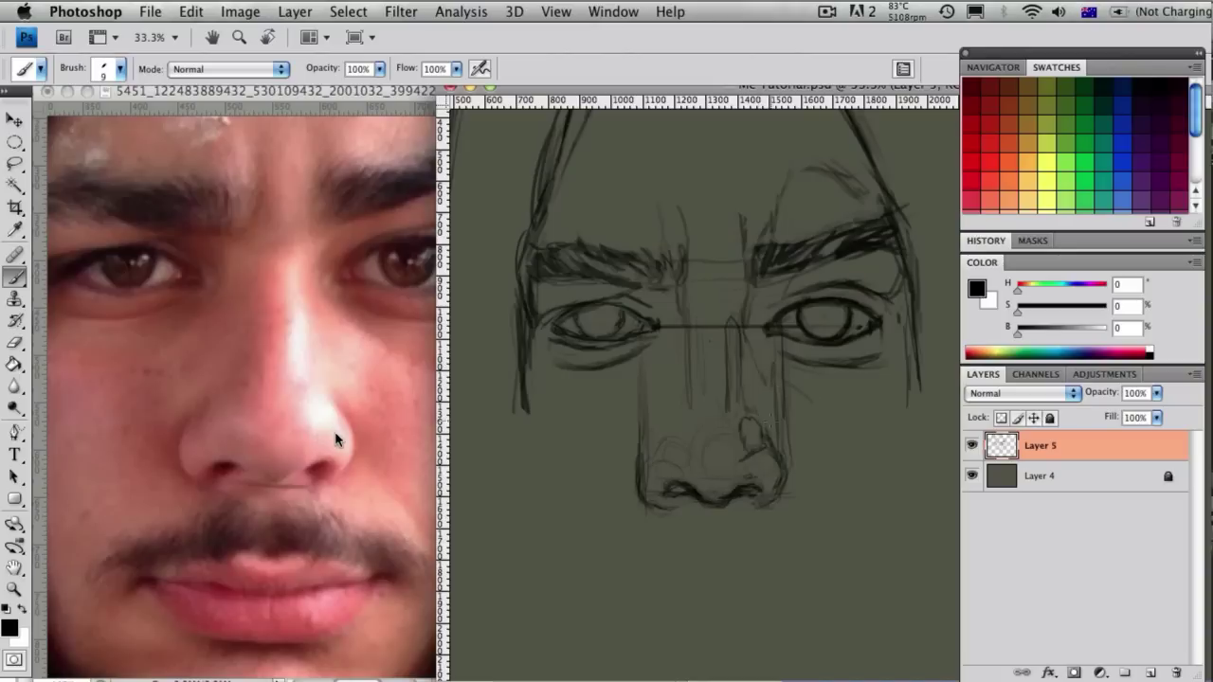
# Add loose under-eye crease strokes beneath both eyes and touch up the inner end of the first eyebrow
pyautogui.moveTo(773, 343)
pyautogui.mouseDown()
pyautogui.moveTo(847, 359)
pyautogui.moveTo(887, 340)
pyautogui.mouseUp()
pyautogui.moveTo(649, 207); pyautogui.dragTo(641, 231)
pyautogui.moveTo(557, 384); pyautogui.dragTo(625, 373)
pyautogui.moveTo(649, 484); pyautogui.dragTo(649, 553)
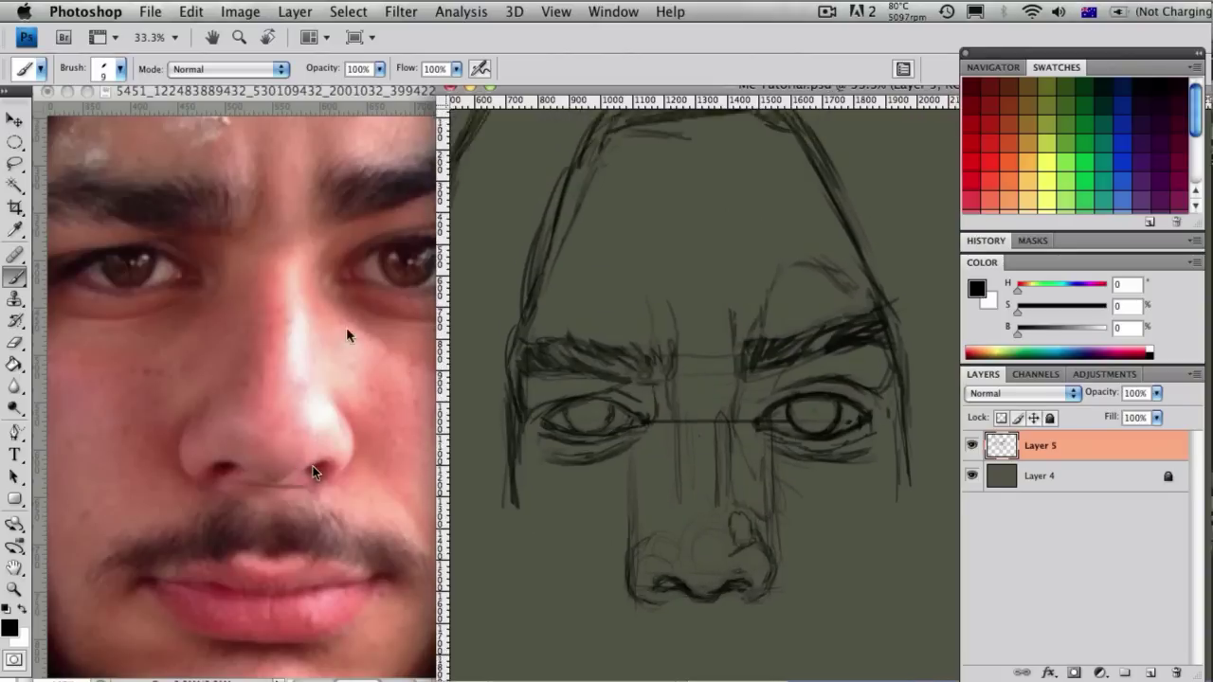
# Sketch light horizontal curves across the upper forehead beneath the hairline
pyautogui.moveTo(282, 306); pyautogui.dragTo(301, 539)
pyautogui.click(606, 161)
pyautogui.moveTo(601, 159); pyautogui.dragTo(750, 161)
pyautogui.moveTo(713, 166); pyautogui.dragTo(798, 166)
# Extend the face edge on the second eye's side below nose level and rough in the cheek planes
pyautogui.moveTo(689, 618); pyautogui.dragTo(659, 459)
pyautogui.moveTo(357, 468)
pyautogui.mouseDown()
pyautogui.moveTo(241, 316)
pyautogui.moveTo(249, 207)
pyautogui.mouseUp()
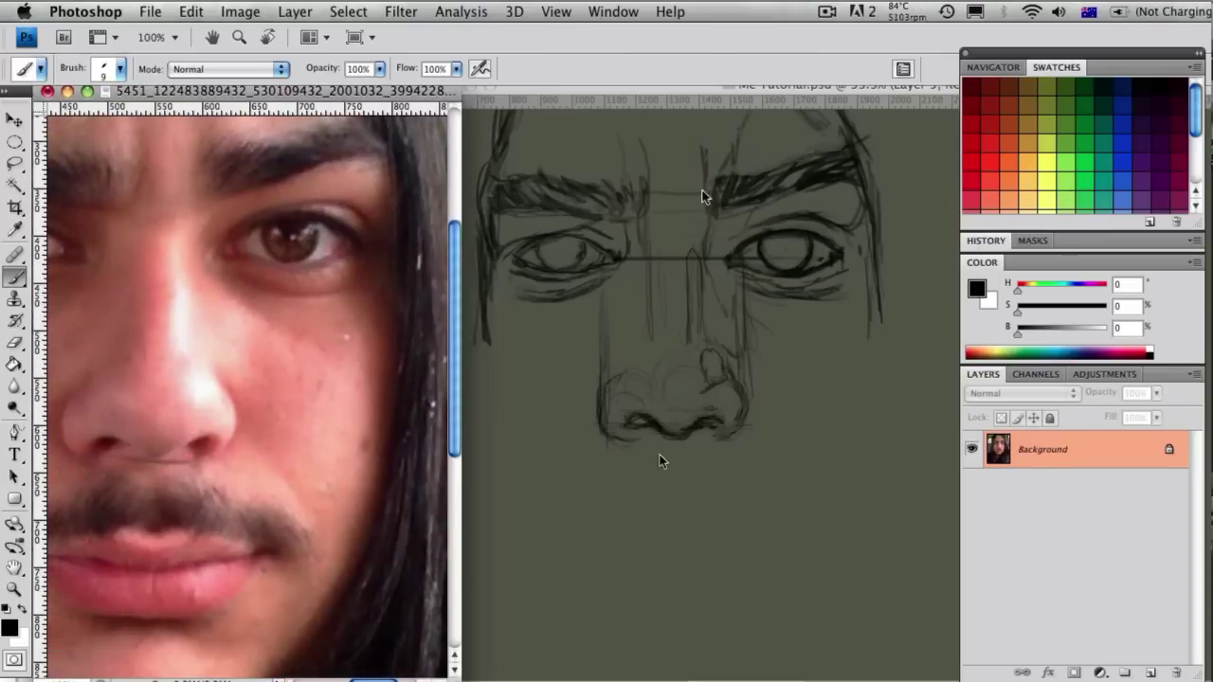
pyautogui.click(703, 448)
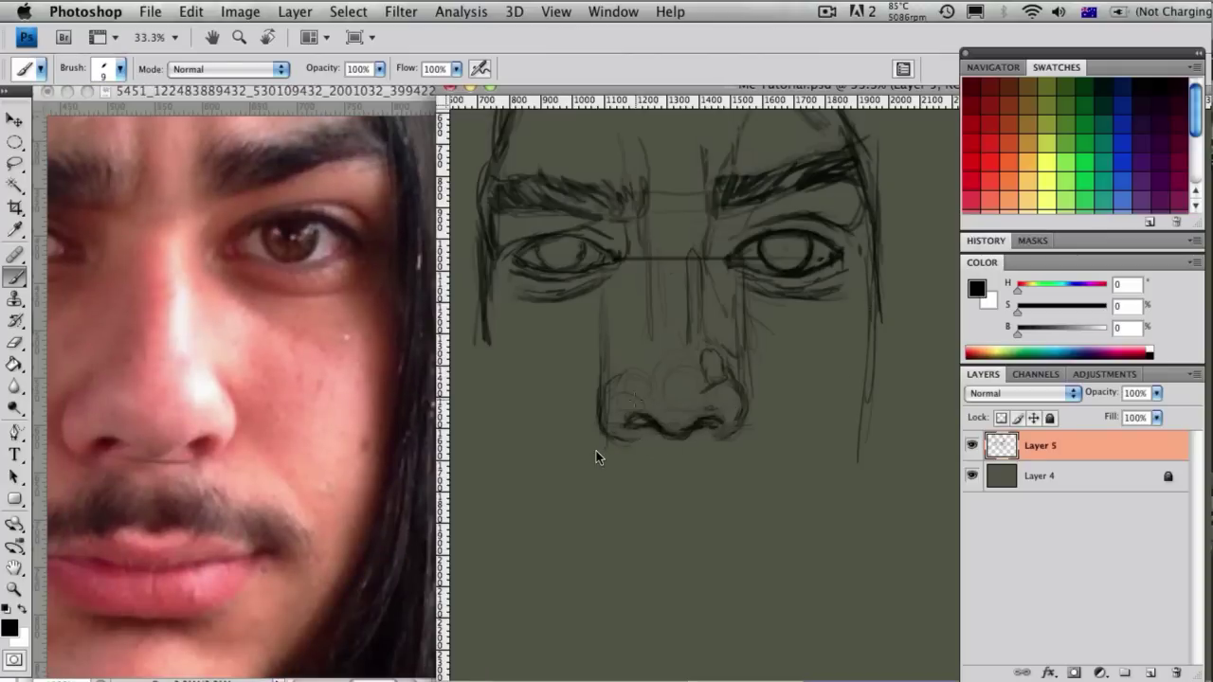
pyautogui.scroll(2, 748, 357)
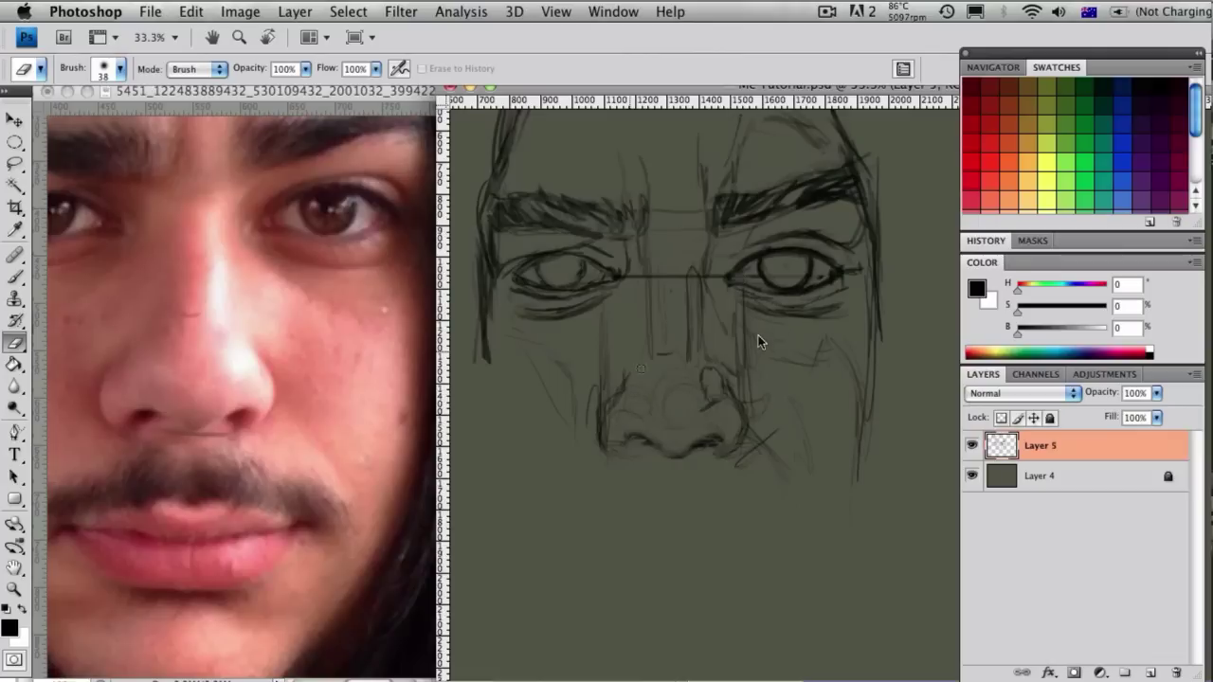
# Add a vertical stroke to the nose's bridge and a short diagonal stroke below the first eye's inner corner
pyautogui.scroll(2, 761, 338)
pyautogui.press('b')
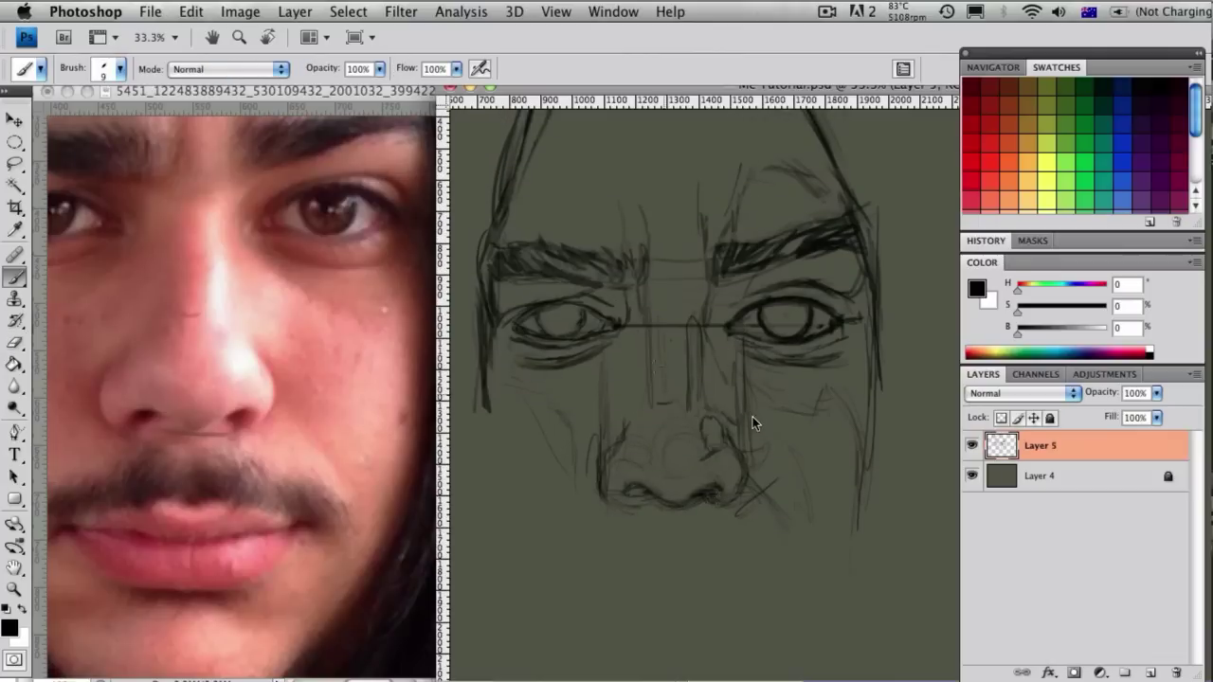
pyautogui.moveTo(665, 305); pyautogui.dragTo(665, 398)
pyautogui.moveTo(627, 344); pyautogui.dragTo(608, 381)
# Examine the reference photo's nose, mouth and jaw against the sketch, finishing with the whole face in view
pyautogui.scroll(5, 663, 379)
pyautogui.moveTo(313, 228); pyautogui.dragTo(333, 431)
pyautogui.moveTo(421, 654); pyautogui.dragTo(422, 331)
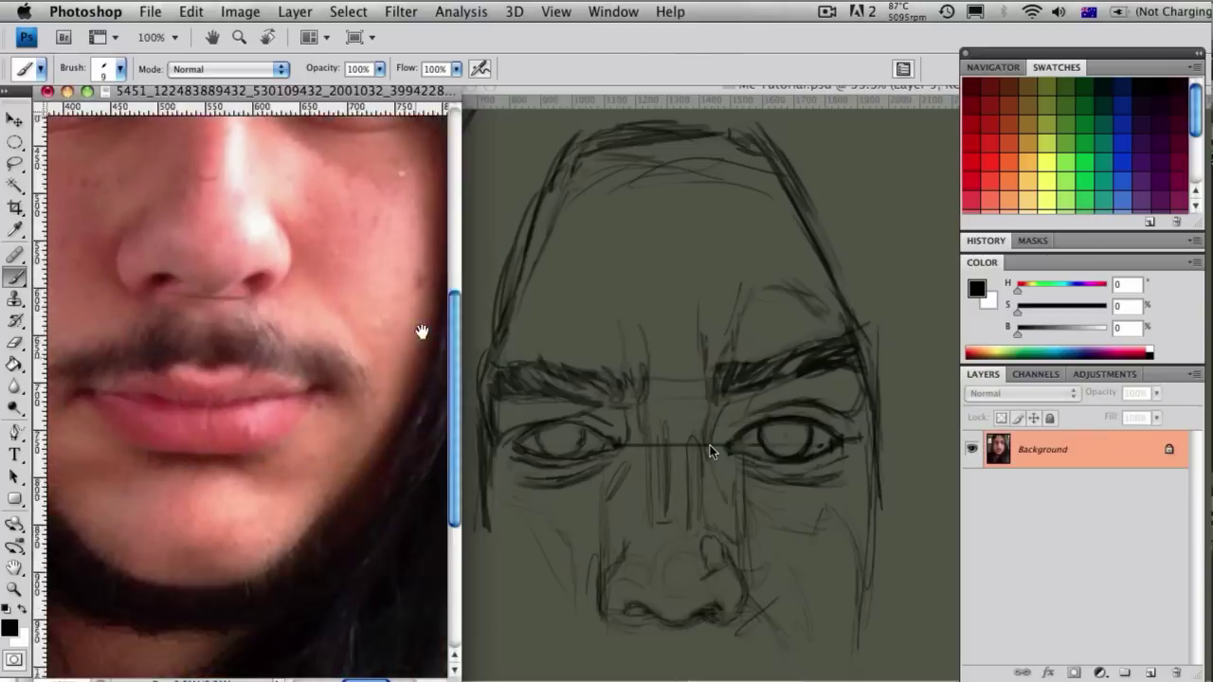
pyautogui.click(712, 452)
pyautogui.scroll(-7, 712, 452)
pyautogui.moveTo(313, 398); pyautogui.dragTo(393, 529)
pyautogui.click(705, 427)
pyautogui.moveTo(382, 442); pyautogui.dragTo(384, 496)
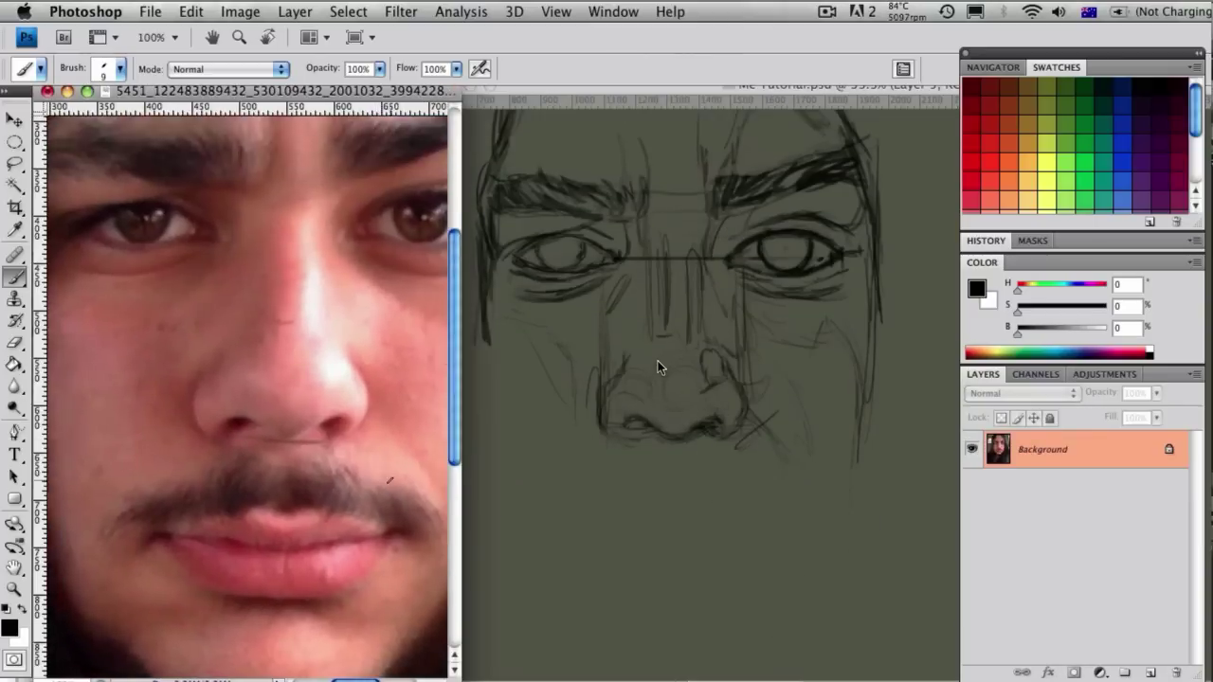
pyautogui.press('super+minus')
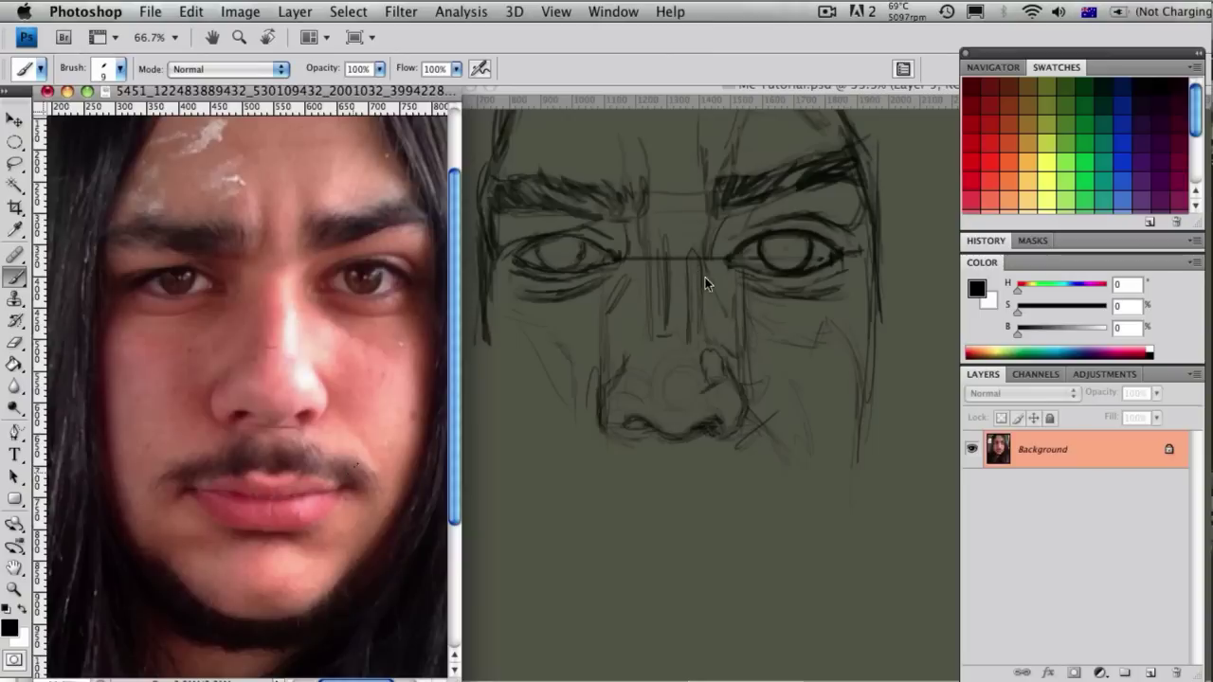
# Mark the mouth's width with short vertical strokes below both eyes, checking the mouth corners in the reference photo
pyautogui.click(706, 269)
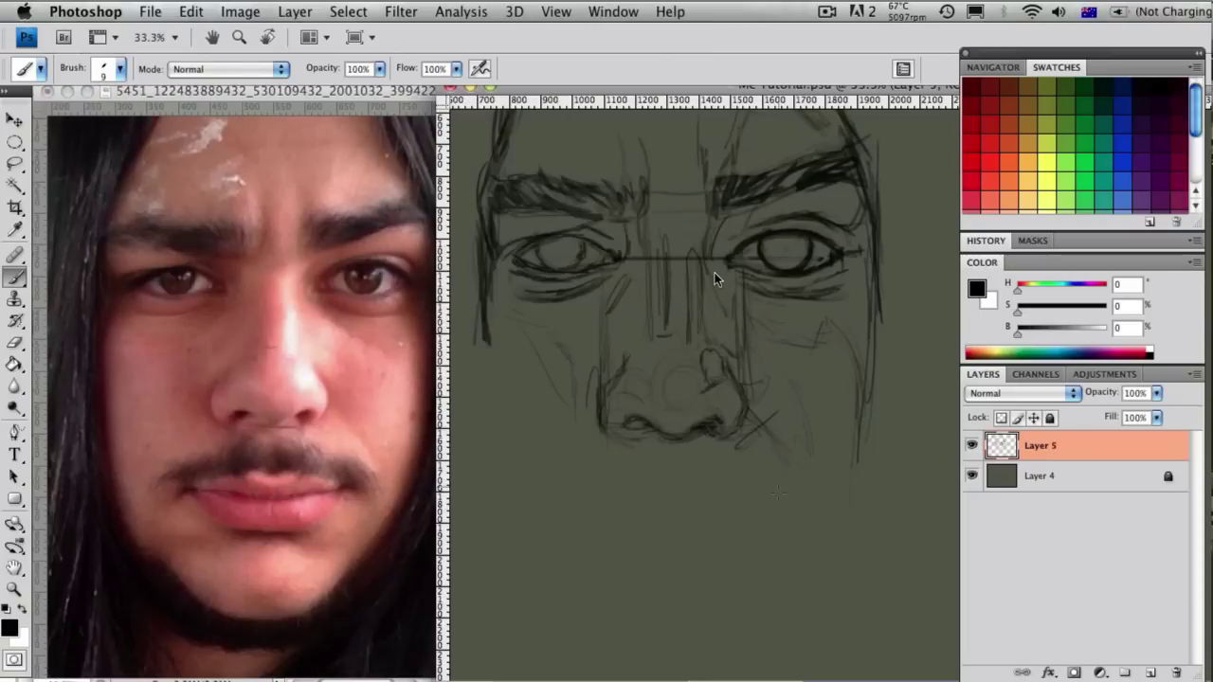
pyautogui.click(147, 455)
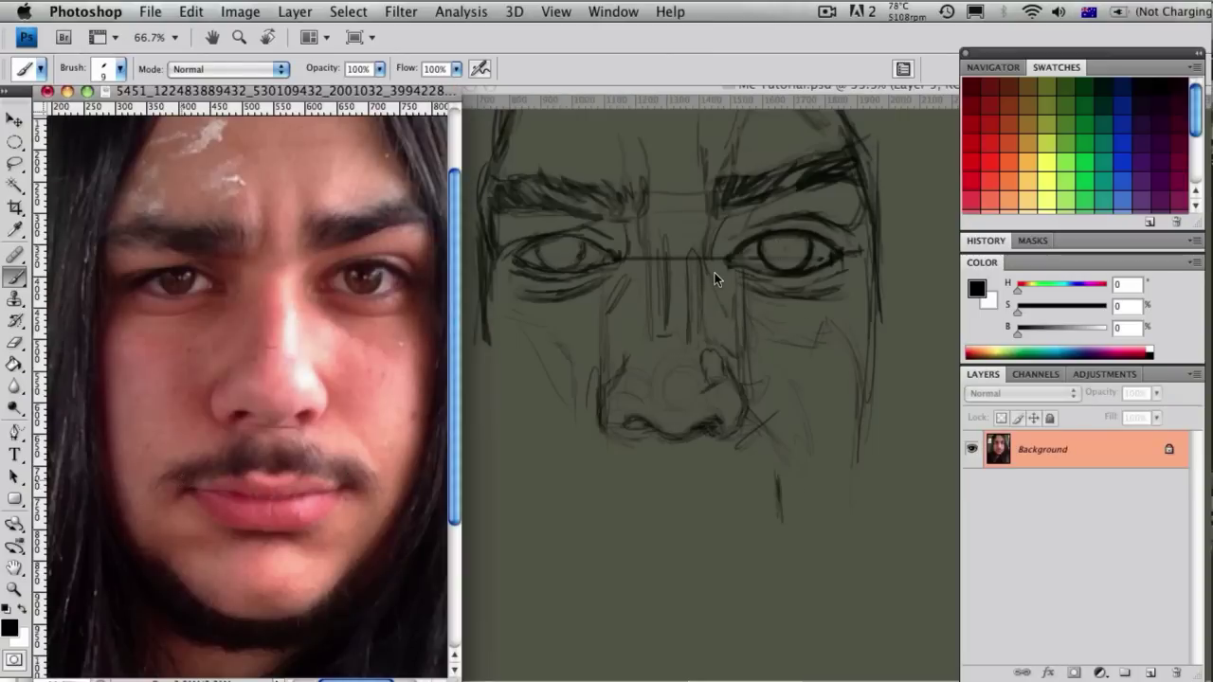
pyautogui.click(712, 274)
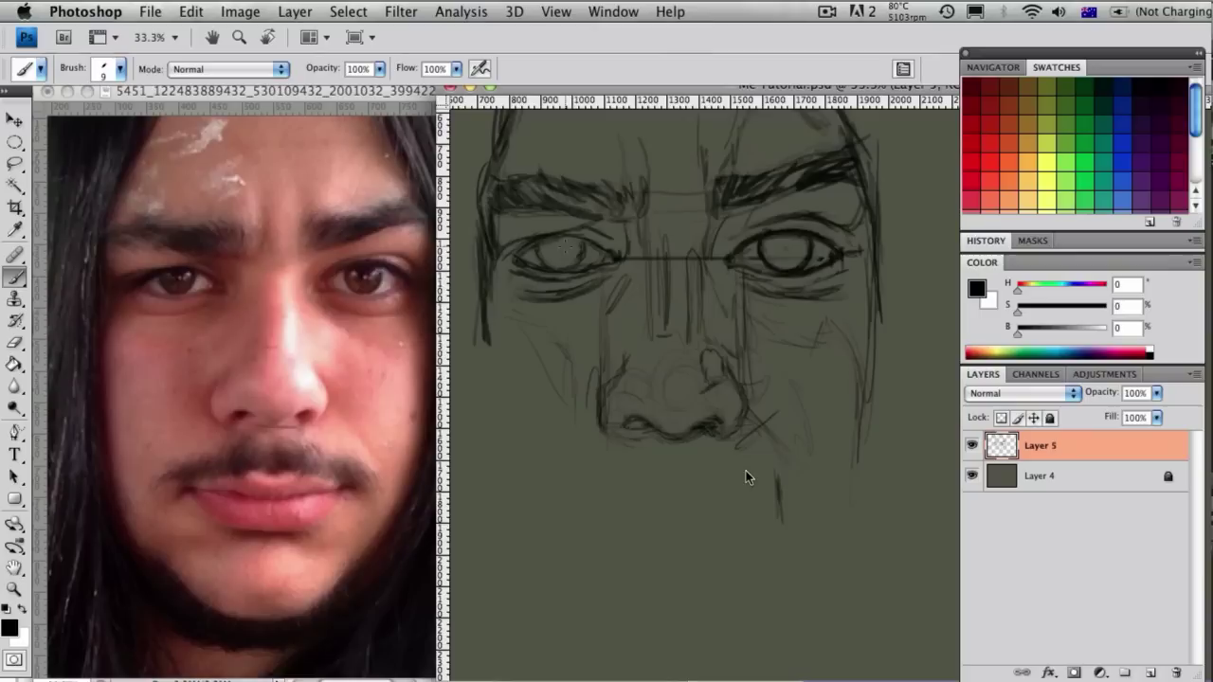
pyautogui.moveTo(564, 456); pyautogui.dragTo(562, 510)
pyautogui.click(271, 496)
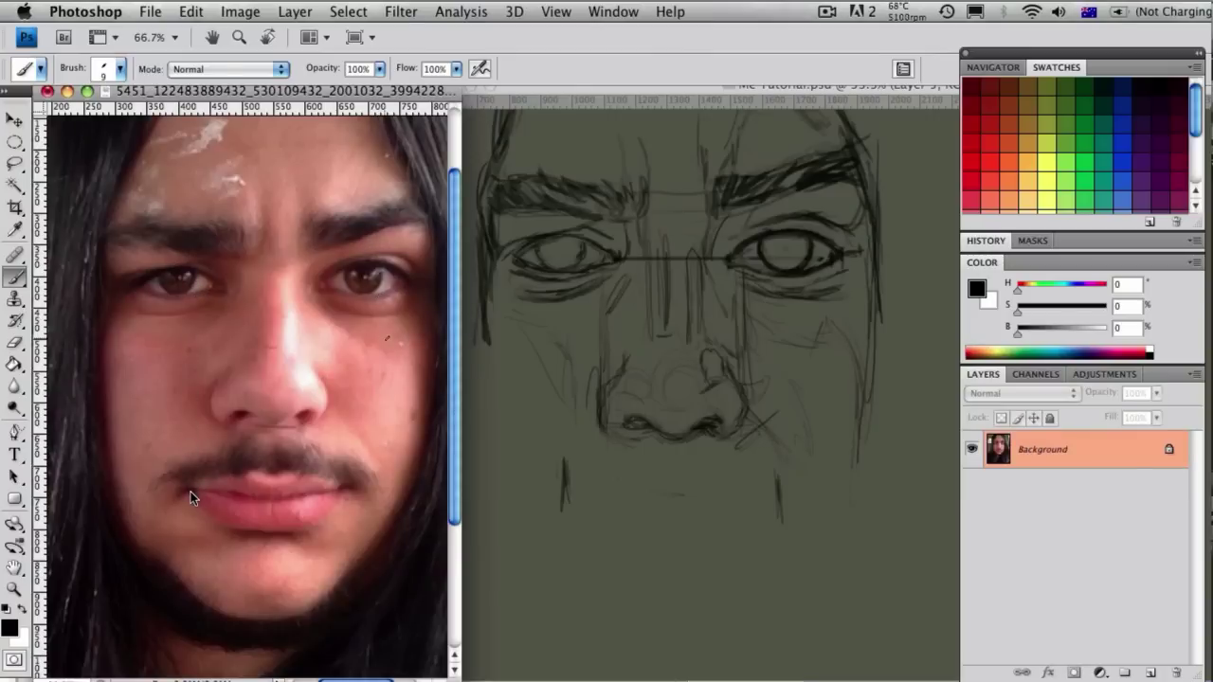
# Extend the face edge on the first eye's side down to mouth level and add loose cheek strokes inside it
pyautogui.hotkey('ctrl', 'Tab')
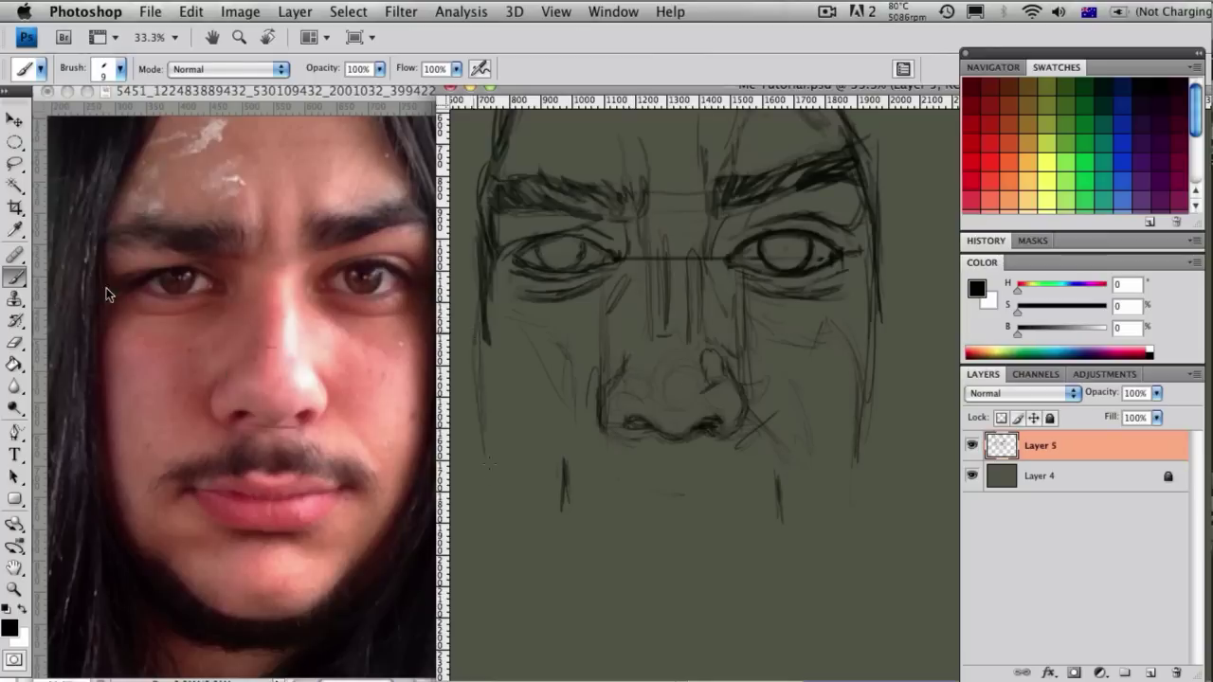
pyautogui.moveTo(489, 465); pyautogui.dragTo(494, 533)
pyautogui.moveTo(718, 157)
pyautogui.mouseDown()
pyautogui.moveTo(717, 273)
pyautogui.moveTo(717, 185)
pyautogui.mouseUp()
pyautogui.moveTo(514, 359); pyautogui.dragTo(570, 408)
pyautogui.moveTo(516, 444); pyautogui.dragTo(527, 542)
pyautogui.moveTo(538, 432); pyautogui.dragTo(526, 533)
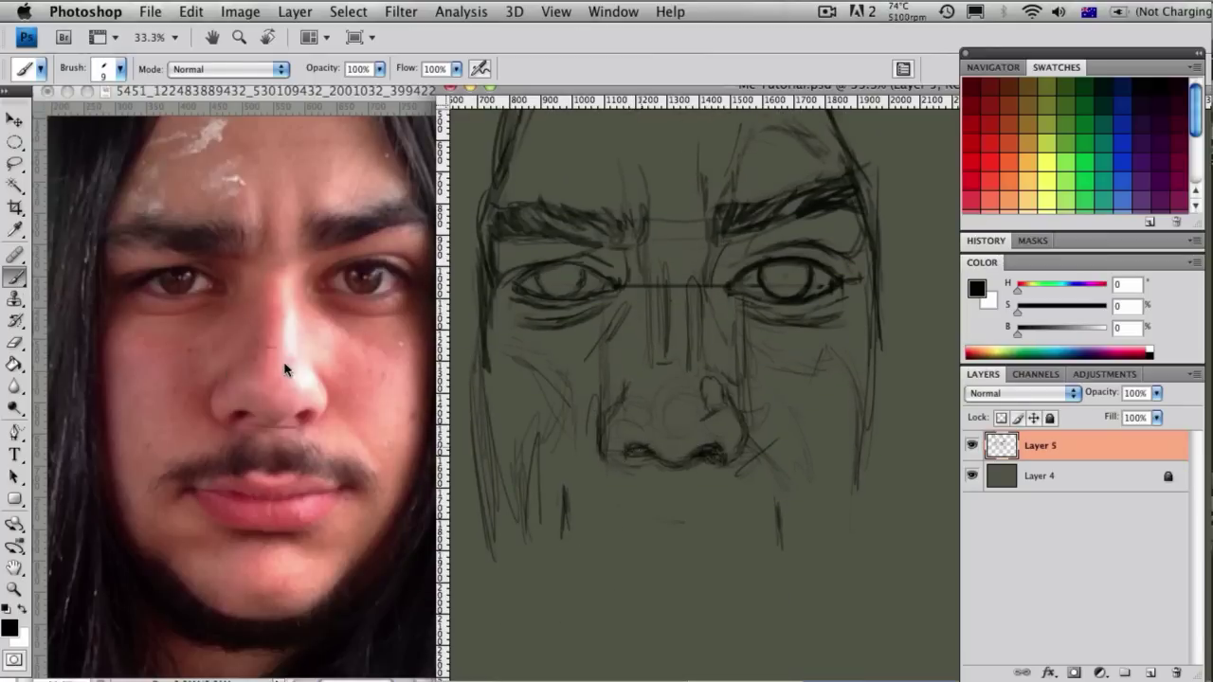
# Open the sketch layer in the Liquify filter at 50% zoom, try a warp below the second eye and undo it
pyautogui.click(401, 13)
pyautogui.click(417, 118)
pyautogui.press('super+plus')
pyautogui.press('super+plus')
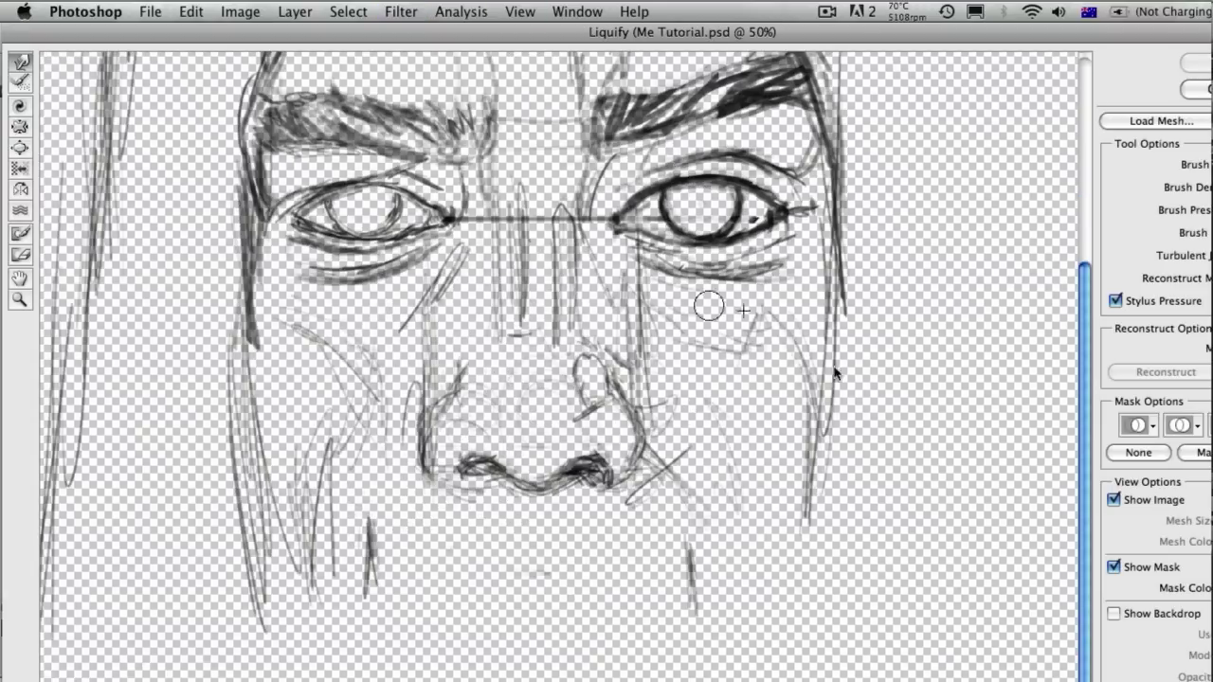
pyautogui.moveTo(703, 228); pyautogui.dragTo(701, 355)
pyautogui.press('super+z')
pyautogui.moveTo(1090, 34); pyautogui.dragTo(623, 34)
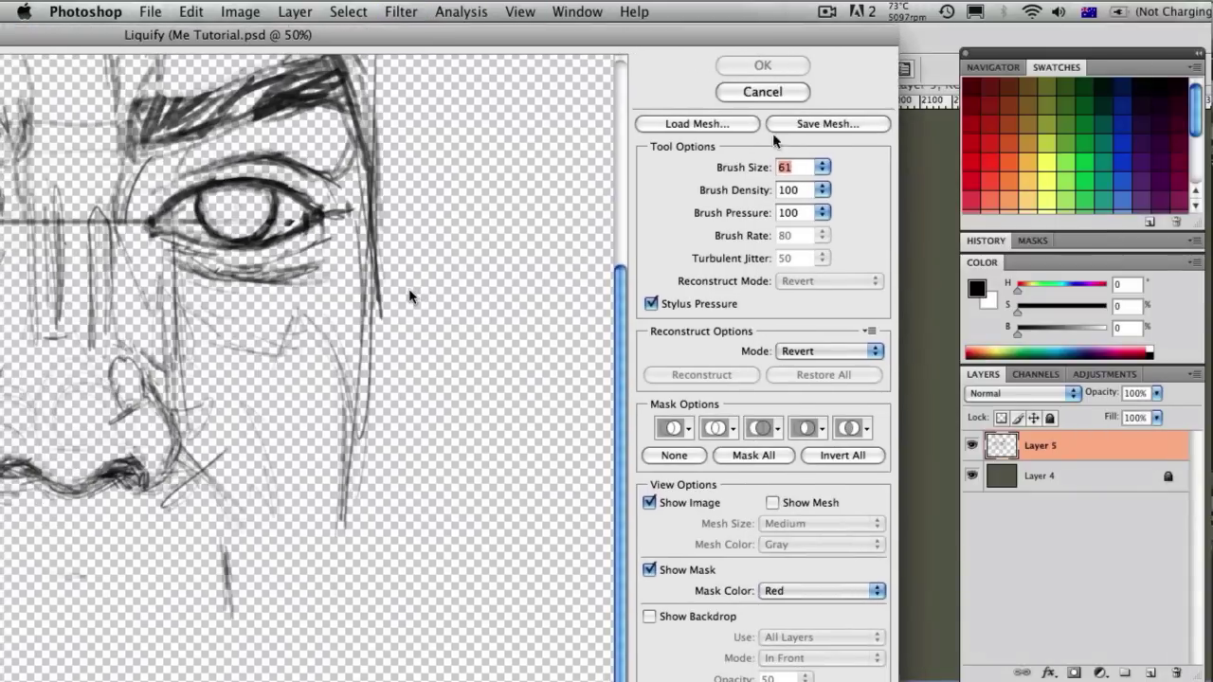
pyautogui.moveTo(758, 34); pyautogui.dragTo(1056, 34)
# Reshape the nose's underside in Liquify with brush size 376, apply it, and trim the nostril lines with the Eraser
pyautogui.click(1118, 164)
pyautogui.moveTo(1029, 186)
pyautogui.mouseDown()
pyautogui.moveTo(1061, 197)
pyautogui.moveTo(1048, 199)
pyautogui.mouseUp()
pyautogui.moveTo(384, 500); pyautogui.dragTo(464, 472)
pyautogui.moveTo(260, 480); pyautogui.dragTo(284, 474)
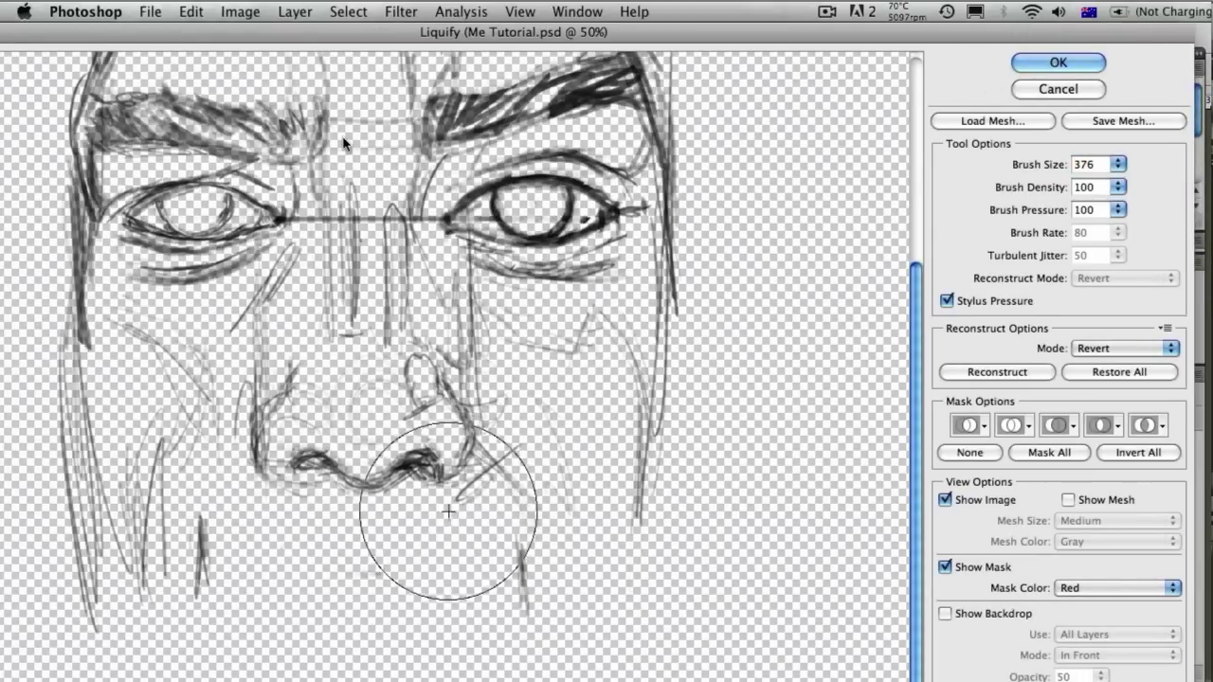
pyautogui.click(1057, 62)
pyautogui.press('e')
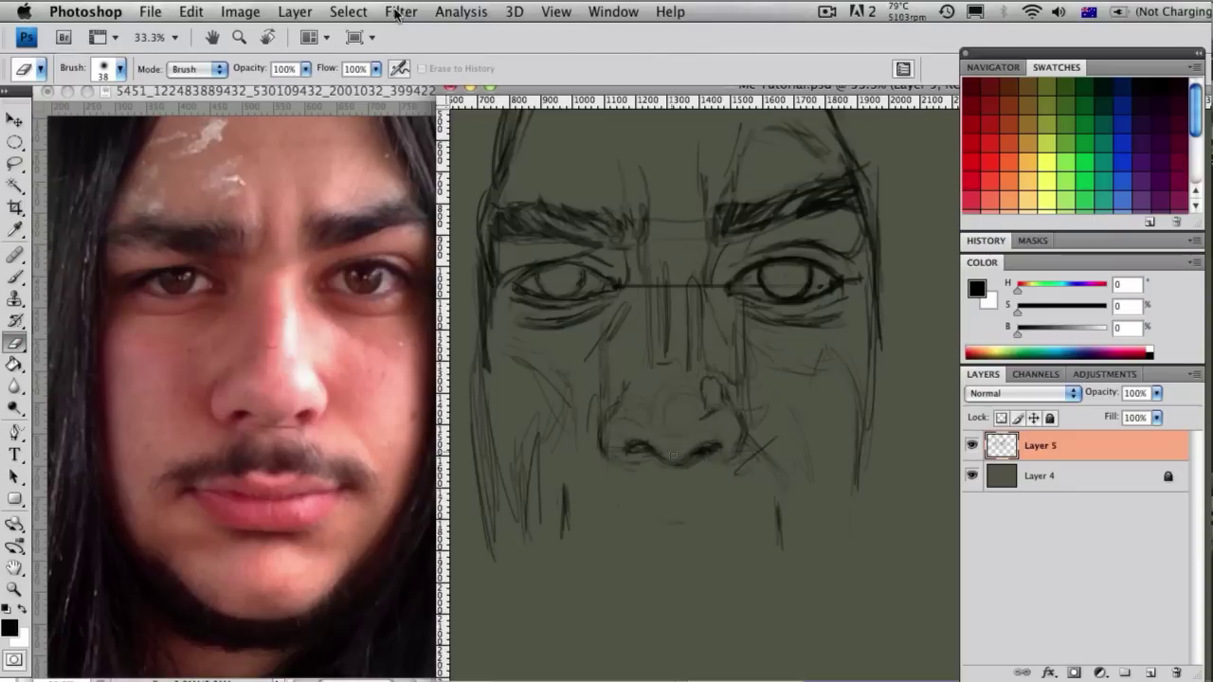
pyautogui.press('b')
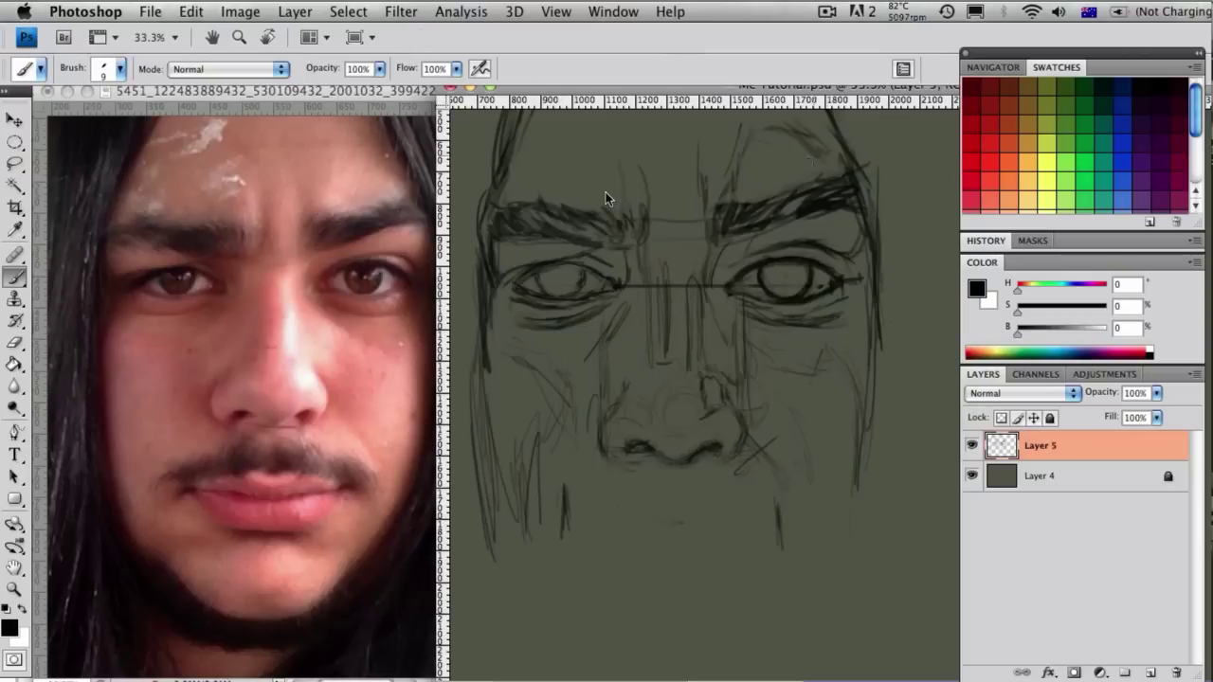
# Extend and reinforce the face edge on the second eye's side from below the eye down to mouth level
pyautogui.click(309, 305)
pyautogui.press('super+plus')
pyautogui.click(634, 351)
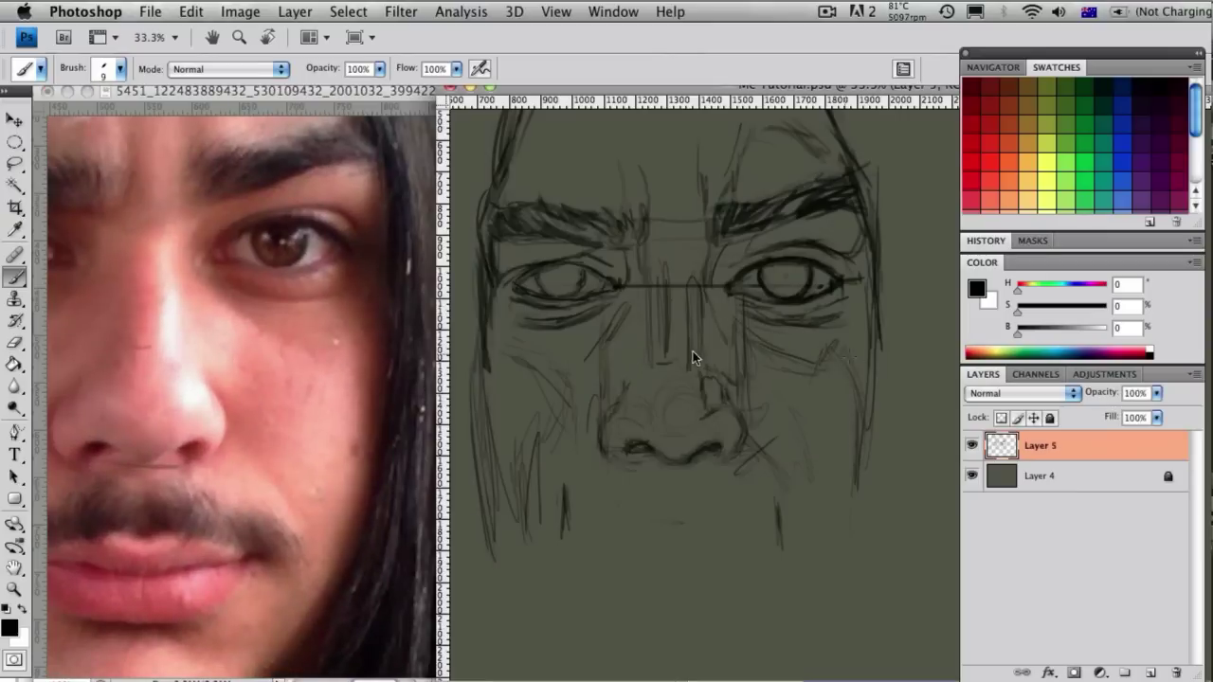
pyautogui.moveTo(853, 364); pyautogui.dragTo(834, 557)
pyautogui.moveTo(871, 428); pyautogui.dragTo(858, 523)
pyautogui.moveTo(870, 407); pyautogui.dragTo(849, 569)
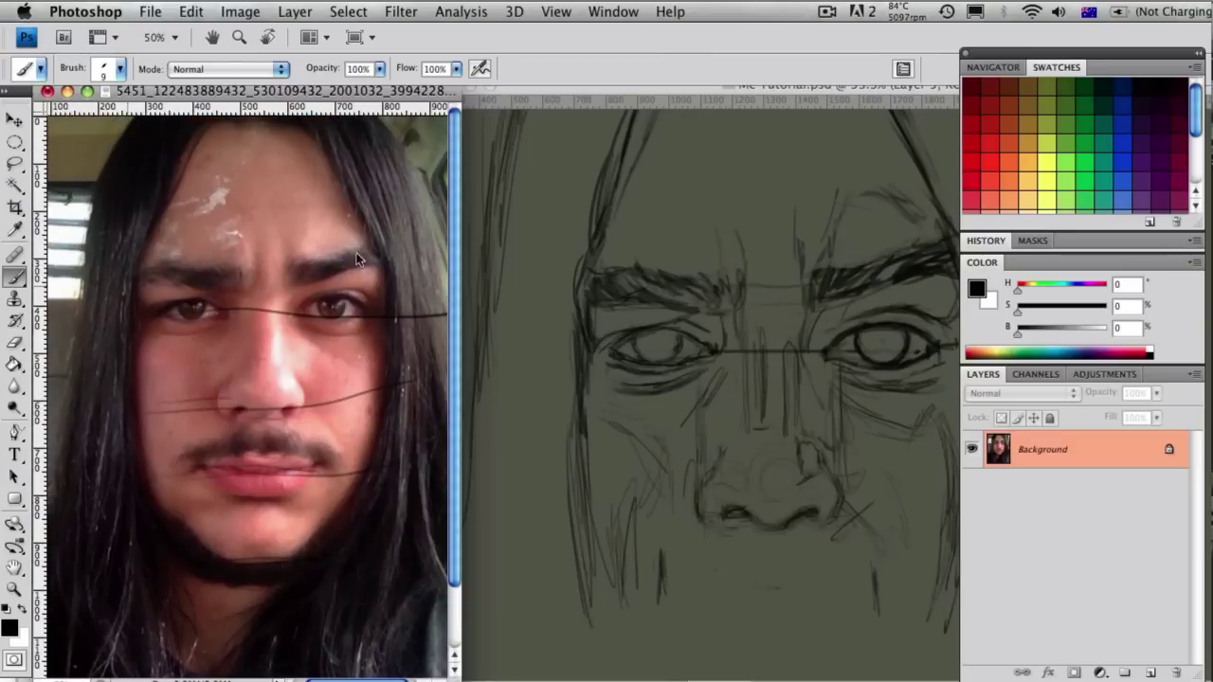
# Draw temporary horizontal guides across the eyes and forehead of the reference photo to compare proportions
pyautogui.moveTo(208, 296); pyautogui.dragTo(382, 300)
pyautogui.moveTo(202, 155); pyautogui.dragTo(341, 142)
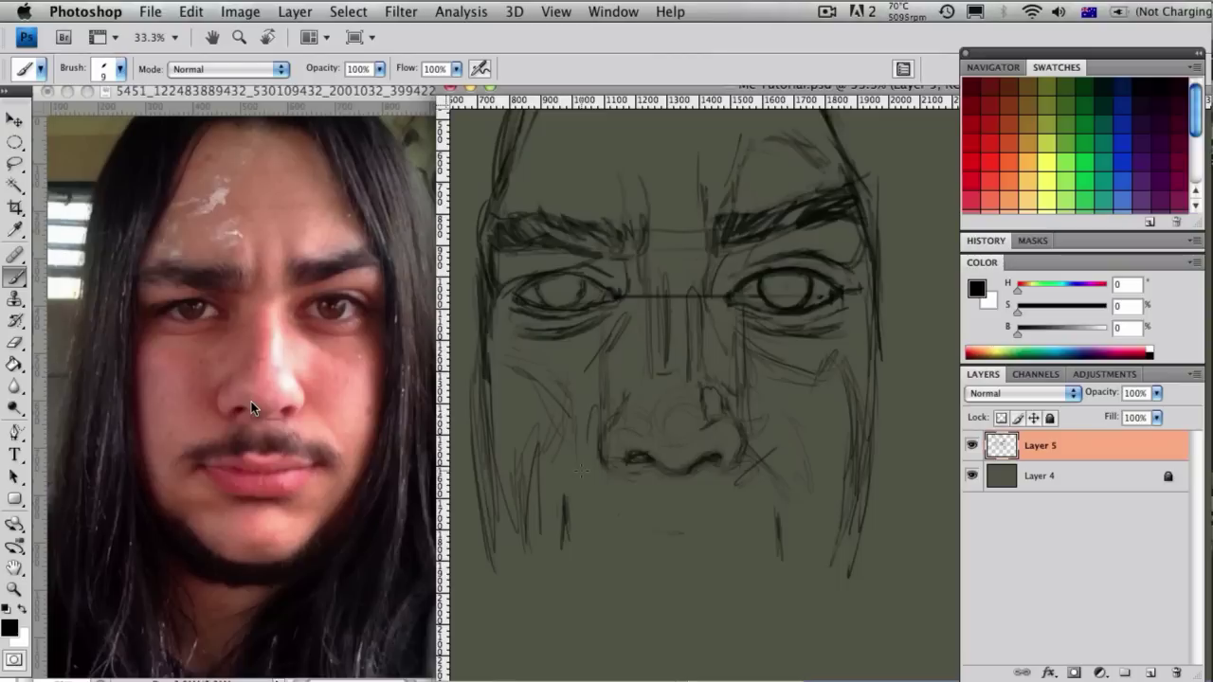
# Mark the mouth line and the chin's base on the face's centre axis, erasing the higher chin mark
pyautogui.scroll(-3, 663, 512)
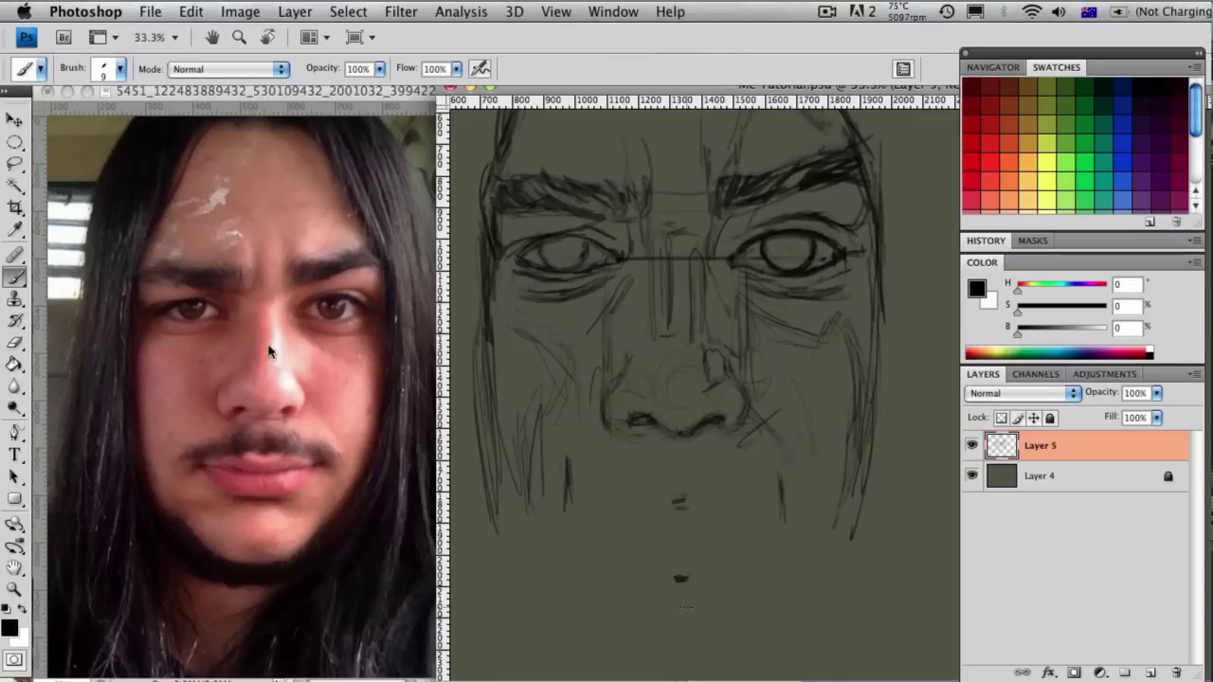
pyautogui.moveTo(653, 612); pyautogui.dragTo(722, 616)
pyautogui.press('e')
pyautogui.moveTo(674, 579); pyautogui.dragTo(689, 579)
pyautogui.press('b')
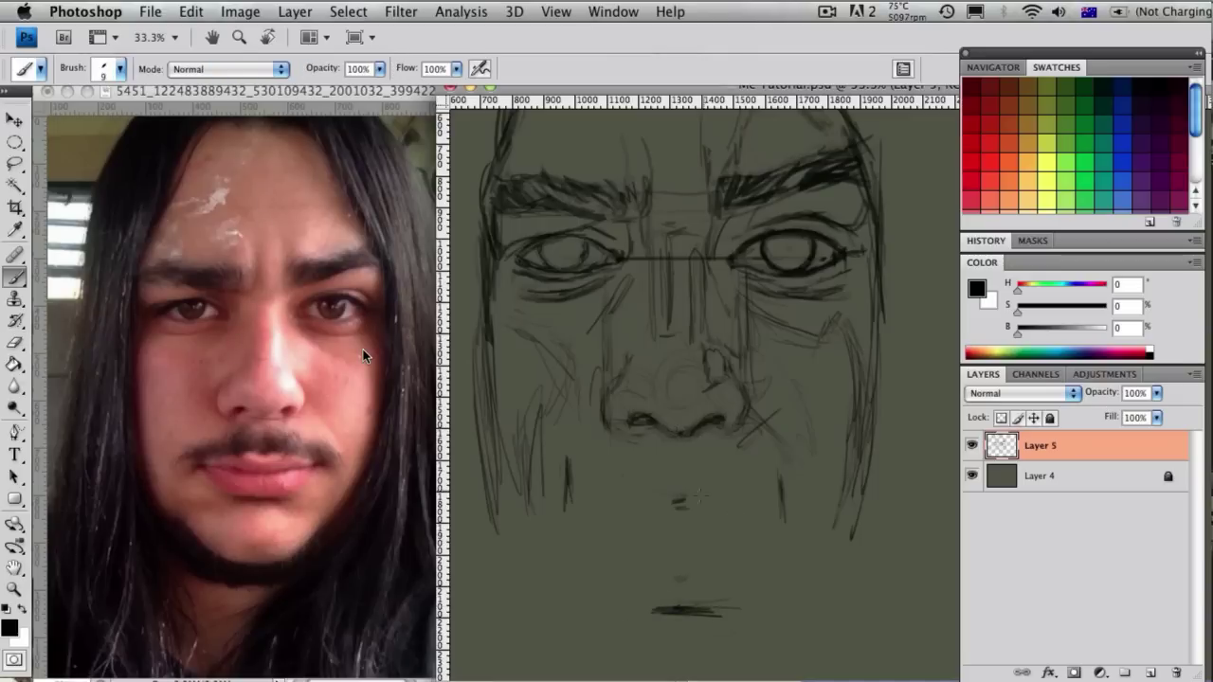
pyautogui.moveTo(669, 507)
pyautogui.mouseDown()
pyautogui.moveTo(700, 511)
pyautogui.moveTo(703, 499)
pyautogui.mouseUp()
pyautogui.moveTo(662, 616); pyautogui.dragTo(703, 617)
pyautogui.moveTo(692, 623); pyautogui.dragTo(753, 630)
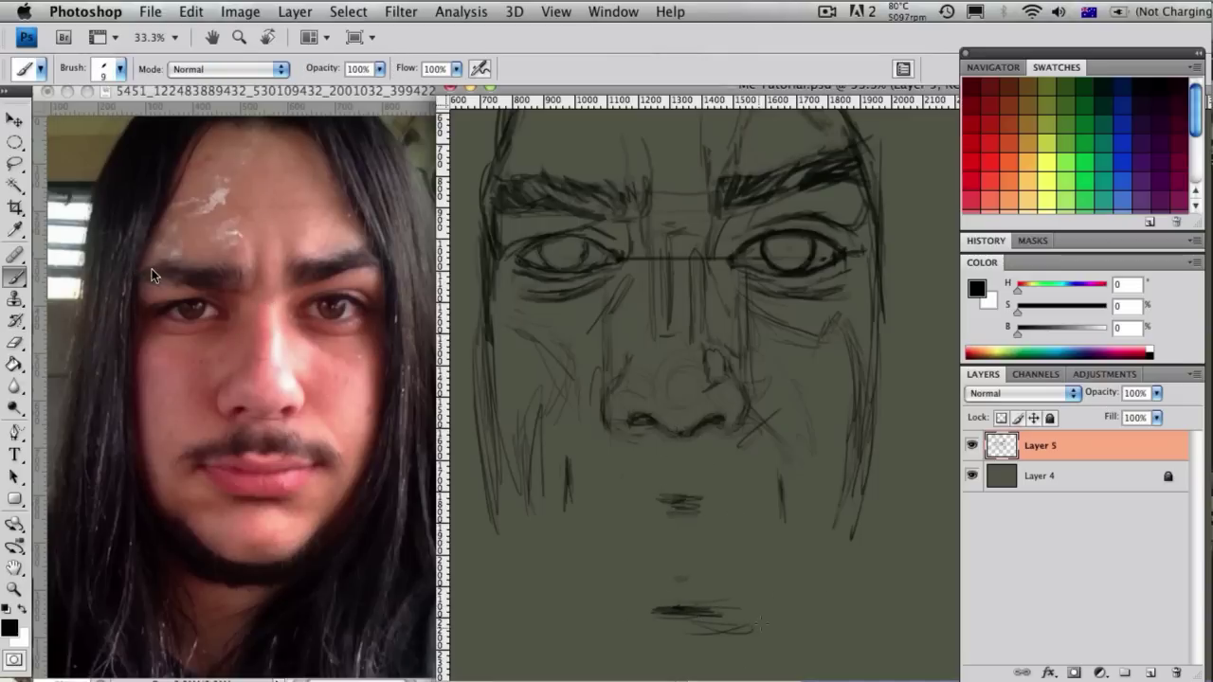
# Sketch the jawline on both sides, running from the lower face edges down to the chin mark
pyautogui.moveTo(868, 517); pyautogui.dragTo(778, 604)
pyautogui.moveTo(840, 493); pyautogui.dragTo(764, 618)
pyautogui.moveTo(585, 546); pyautogui.dragTo(628, 604)
pyautogui.moveTo(515, 492); pyautogui.dragTo(556, 566)
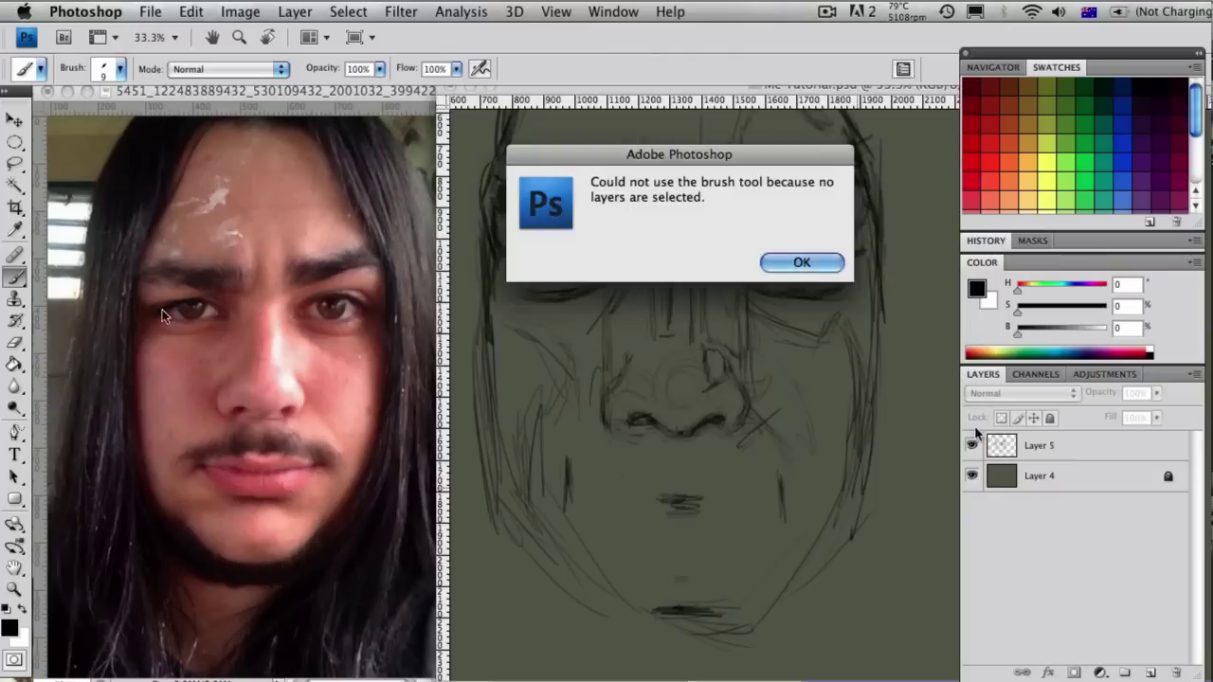
# Reselect Layer 5 and reinforce the nostril wing below the first eye
pyautogui.press('Return')
pyautogui.click(1040, 445)
pyautogui.moveTo(607, 404); pyautogui.dragTo(622, 433)
pyautogui.moveTo(624, 378); pyautogui.dragTo(608, 412)
pyautogui.moveTo(786, 405); pyautogui.dragTo(783, 406)
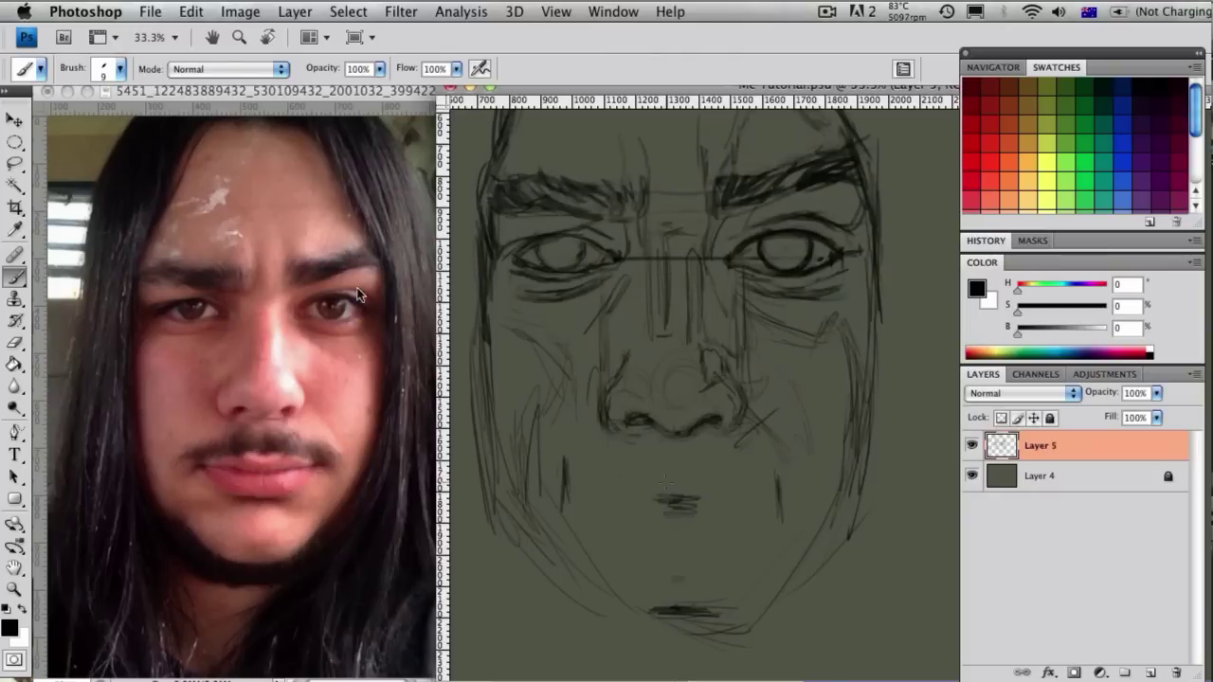
# Sketch small guide circles for the upper lip and ovals for the lower lip around the mouth mark, erasing stray strokes
pyautogui.click(670, 472)
pyautogui.moveTo(668, 481); pyautogui.dragTo(681, 505)
pyautogui.moveTo(671, 533)
pyautogui.mouseDown()
pyautogui.moveTo(684, 532)
pyautogui.moveTo(686, 505)
pyautogui.mouseUp()
pyautogui.press('e')
pyautogui.moveTo(662, 532); pyautogui.dragTo(685, 532)
pyautogui.press('b')
pyautogui.moveTo(700, 480); pyautogui.dragTo(707, 481)
pyautogui.moveTo(648, 482); pyautogui.dragTo(699, 520)
pyautogui.moveTo(654, 519); pyautogui.dragTo(665, 539)
pyautogui.moveTo(653, 516)
pyautogui.mouseDown()
pyautogui.moveTo(713, 519)
pyautogui.moveTo(664, 541)
pyautogui.moveTo(681, 543)
pyautogui.mouseUp()
pyautogui.moveTo(705, 484); pyautogui.dragTo(699, 499)
pyautogui.moveTo(656, 482); pyautogui.dragTo(690, 483)
# Draw the mouth line between the corner marks and outline both lips, erasing excess strokes at the centre
pyautogui.moveTo(662, 486)
pyautogui.mouseDown()
pyautogui.moveTo(702, 481)
pyautogui.moveTo(752, 494)
pyautogui.moveTo(747, 507)
pyautogui.moveTo(777, 501)
pyautogui.mouseUp()
pyautogui.moveTo(587, 505); pyautogui.dragTo(636, 513)
pyautogui.moveTo(579, 501)
pyautogui.mouseDown()
pyautogui.moveTo(711, 511)
pyautogui.moveTo(776, 500)
pyautogui.mouseUp()
pyautogui.press('e')
pyautogui.moveTo(642, 502); pyautogui.dragTo(683, 505)
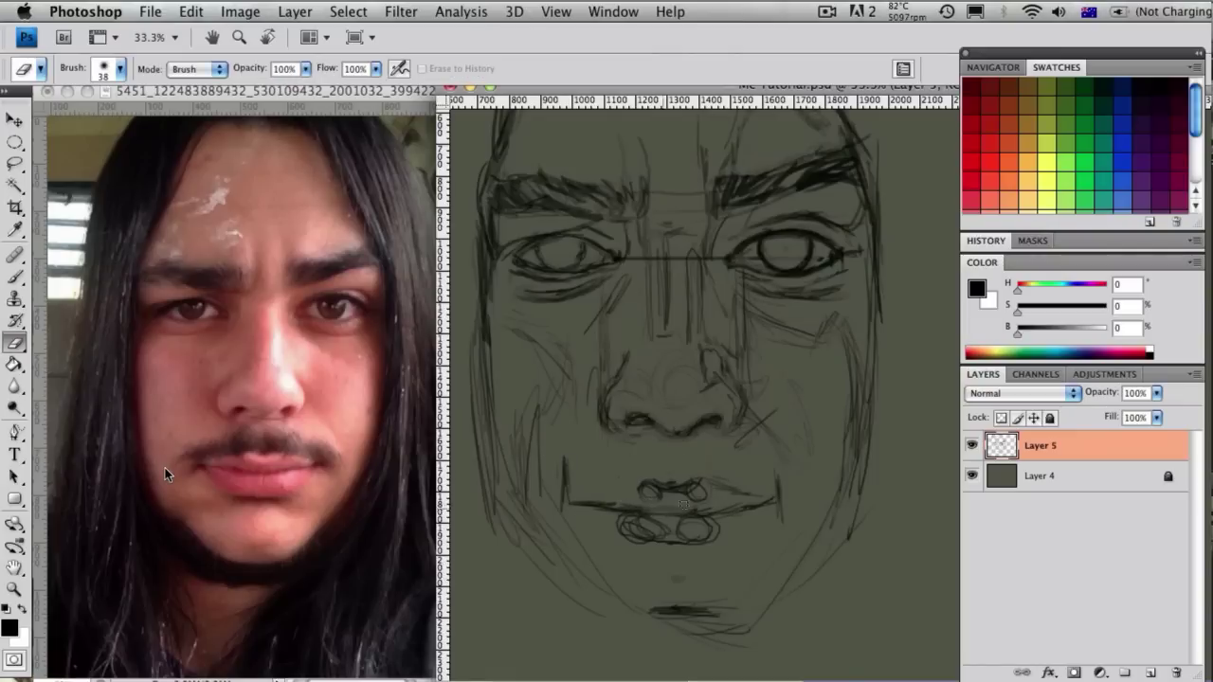
pyautogui.press('b')
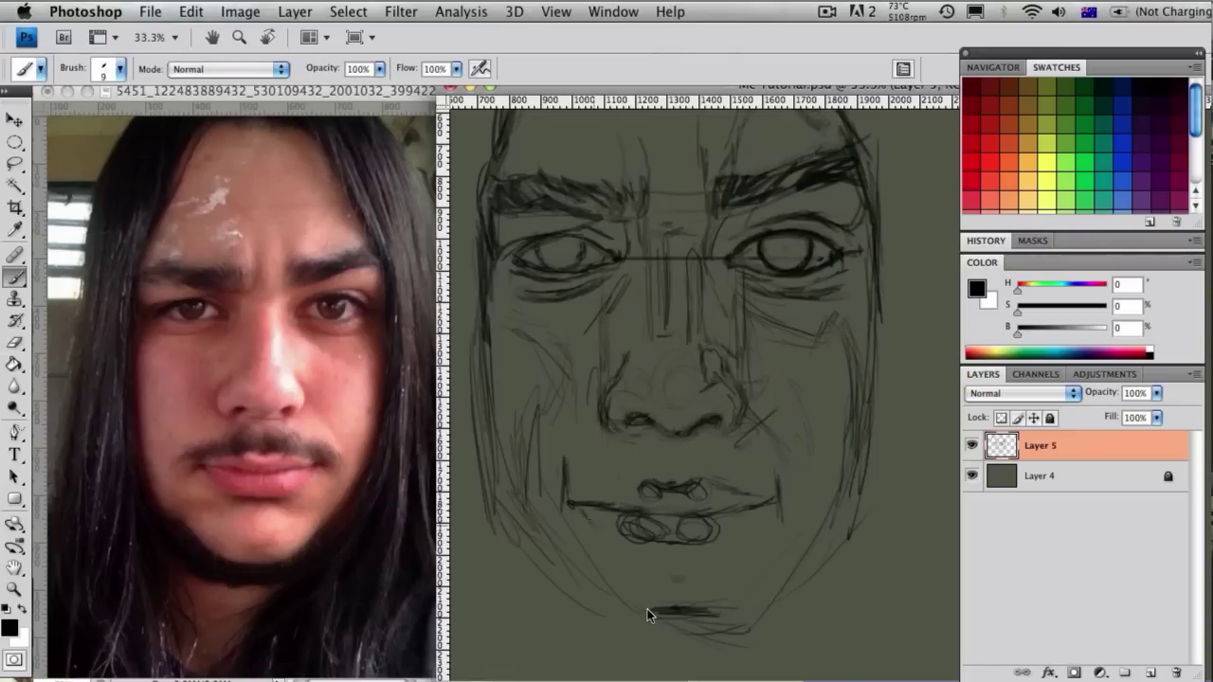
pyautogui.moveTo(593, 532)
pyautogui.mouseDown()
pyautogui.moveTo(668, 558)
pyautogui.moveTo(697, 535)
pyautogui.mouseUp()
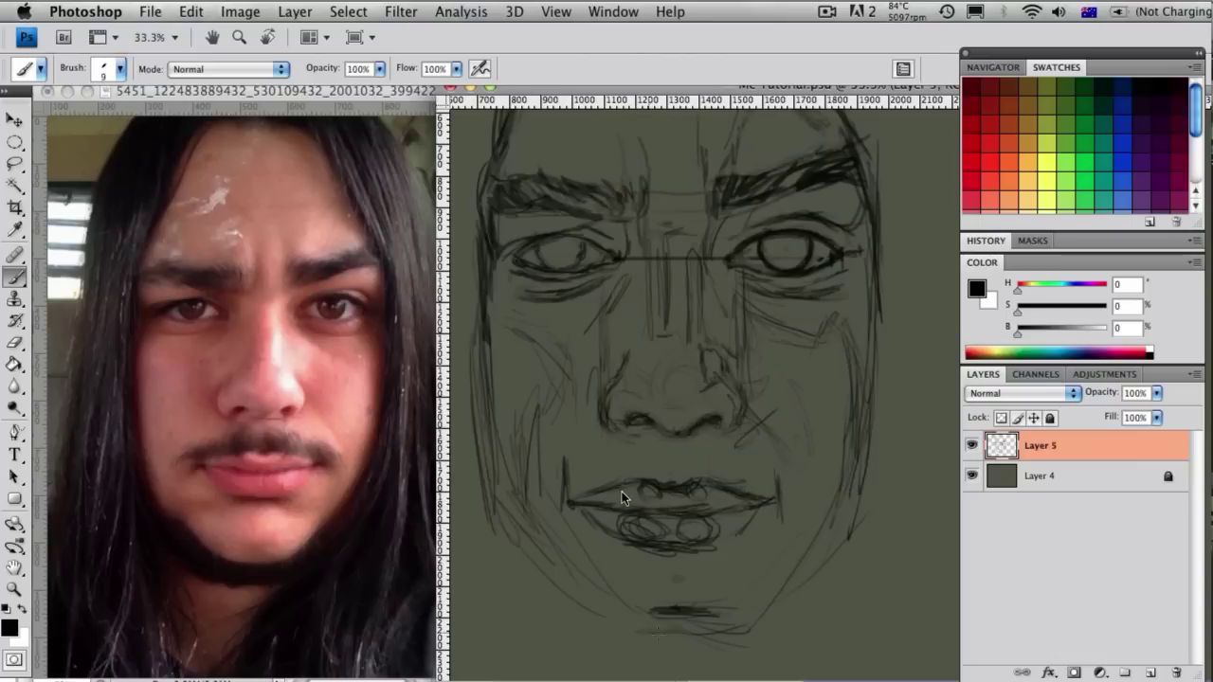
# Mark the jaw's width with a short vertical stroke on each side, between the mouth and the chin
pyautogui.hotkey('ctrl', 'Tab')
pyautogui.click(559, 544)
pyautogui.moveTo(558, 545); pyautogui.dragTo(559, 576)
pyautogui.moveTo(789, 554); pyautogui.dragTo(788, 601)
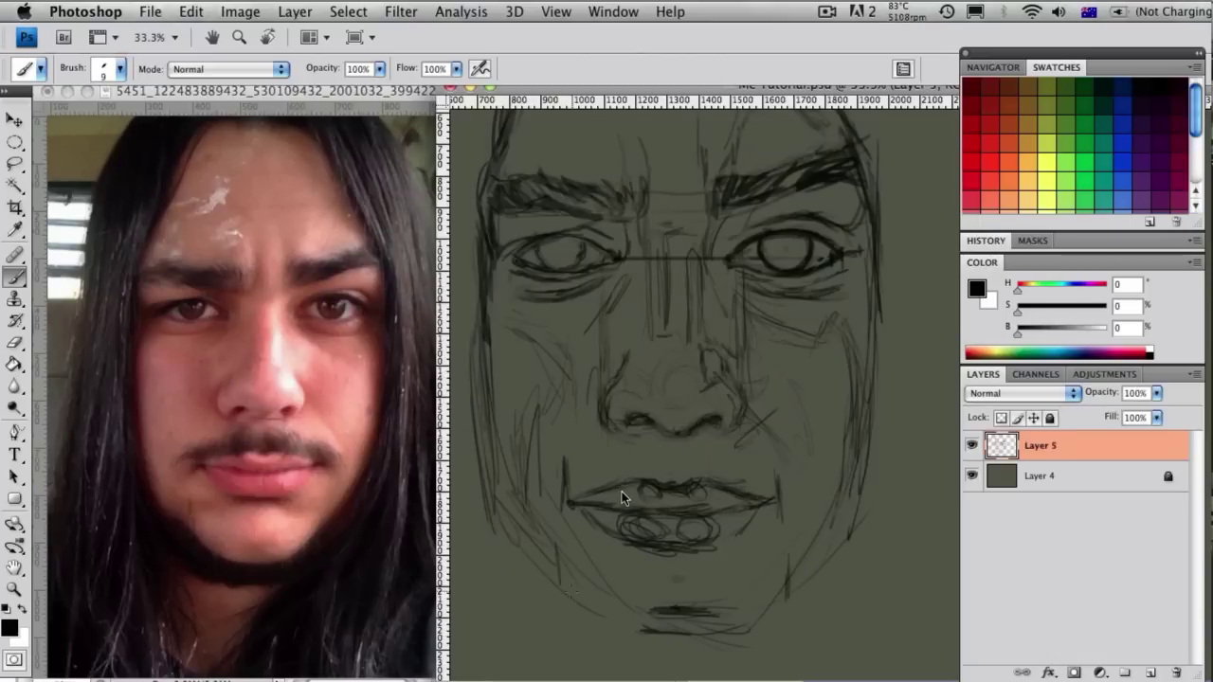
# Redraw the jaw and chin contour as a rounded curve joining both face edges, and darken the lower lip's underside
pyautogui.moveTo(566, 574); pyautogui.dragTo(593, 609)
pyautogui.moveTo(563, 578)
pyautogui.mouseDown()
pyautogui.moveTo(651, 641)
pyautogui.moveTo(754, 660)
pyautogui.moveTo(777, 604)
pyautogui.moveTo(825, 551)
pyautogui.mouseUp()
pyautogui.moveTo(828, 539)
pyautogui.mouseDown()
pyautogui.moveTo(732, 646)
pyautogui.moveTo(706, 641)
pyautogui.mouseUp()
pyautogui.moveTo(485, 443)
pyautogui.mouseDown()
pyautogui.moveTo(527, 589)
pyautogui.moveTo(560, 581)
pyautogui.mouseUp()
pyautogui.moveTo(560, 581); pyautogui.dragTo(613, 633)
pyautogui.moveTo(640, 543); pyautogui.dragTo(696, 554)
pyautogui.moveTo(576, 587)
pyautogui.mouseDown()
pyautogui.moveTo(656, 647)
pyautogui.moveTo(836, 563)
pyautogui.mouseUp()
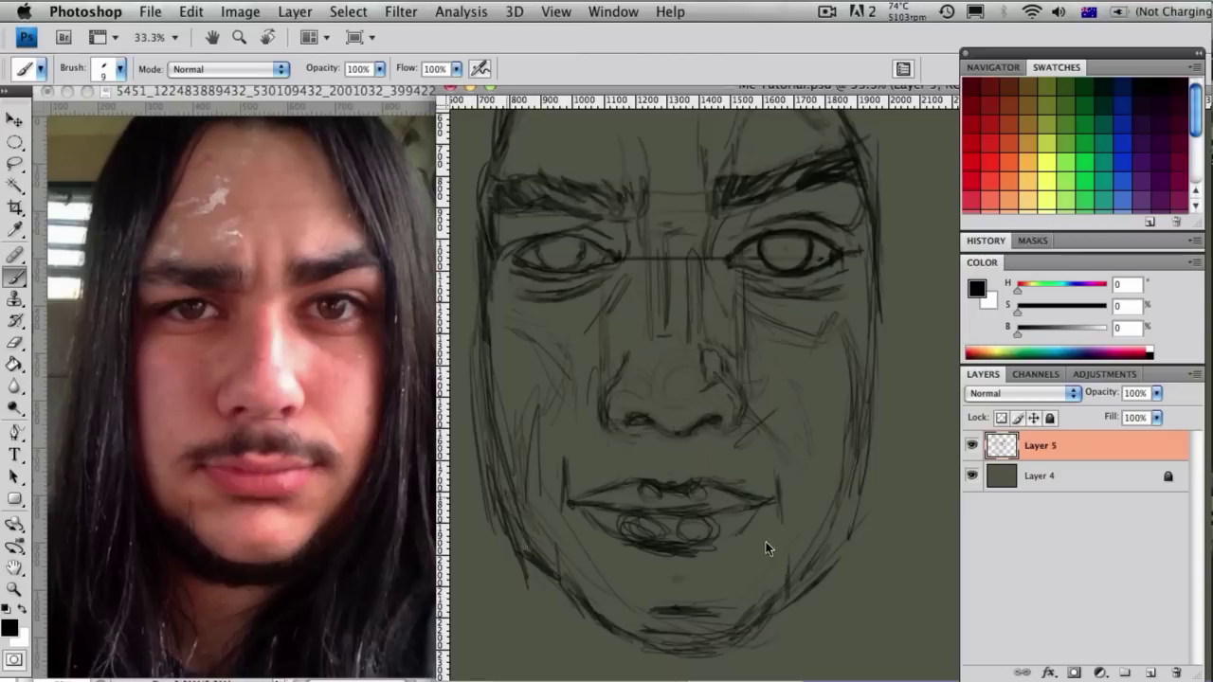
# Reinforce the upper lip contour from the left mouth corner to the centre
pyautogui.press('super+minus')
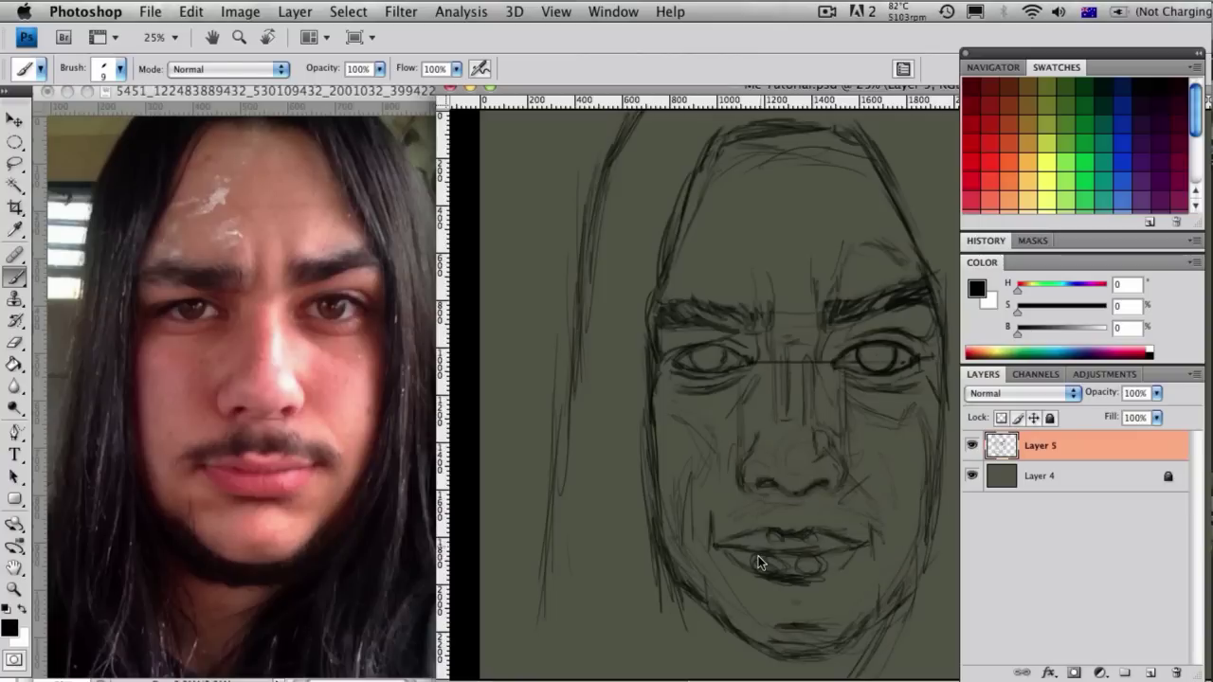
pyautogui.moveTo(730, 543); pyautogui.dragTo(801, 530)
pyautogui.press('super+minus')
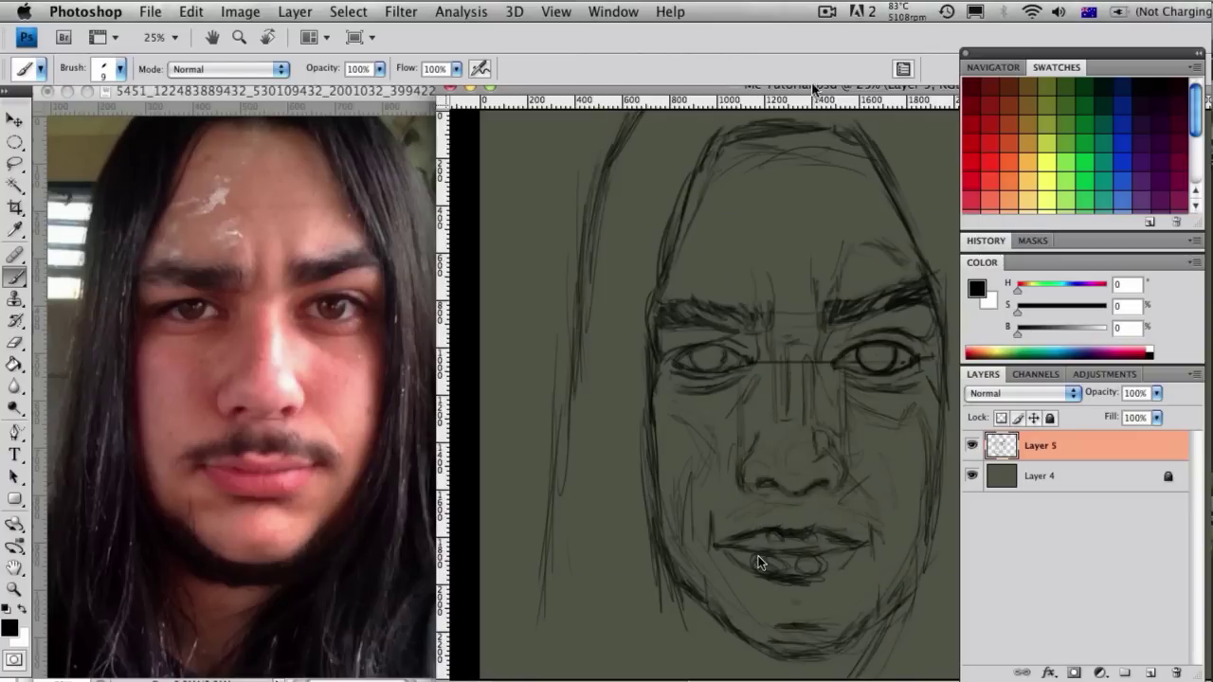
# Rotate the Layer 5 sketch about 90° clockwise with Free Transform and reposition it on the canvas
pyautogui.press('super+plus')
pyautogui.hotkey('ctrl', '-')
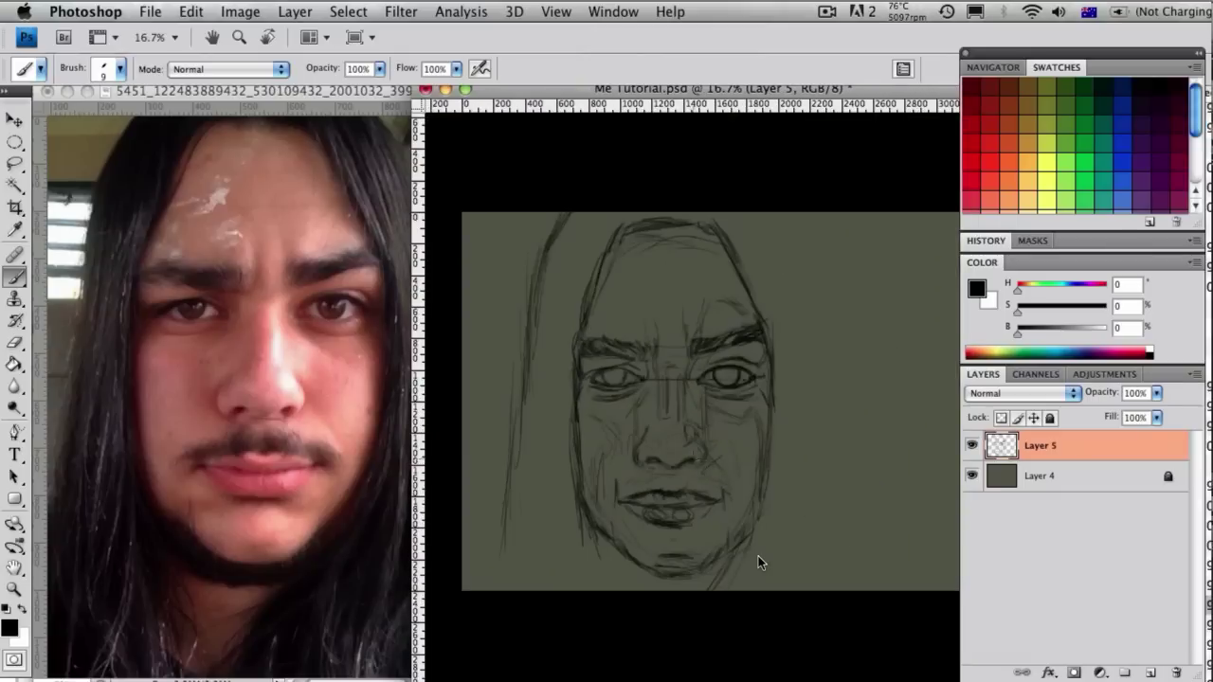
pyautogui.hotkey('ctrl', 't')
pyautogui.moveTo(828, 217); pyautogui.dragTo(899, 550)
pyautogui.moveTo(623, 495); pyautogui.dragTo(758, 484)
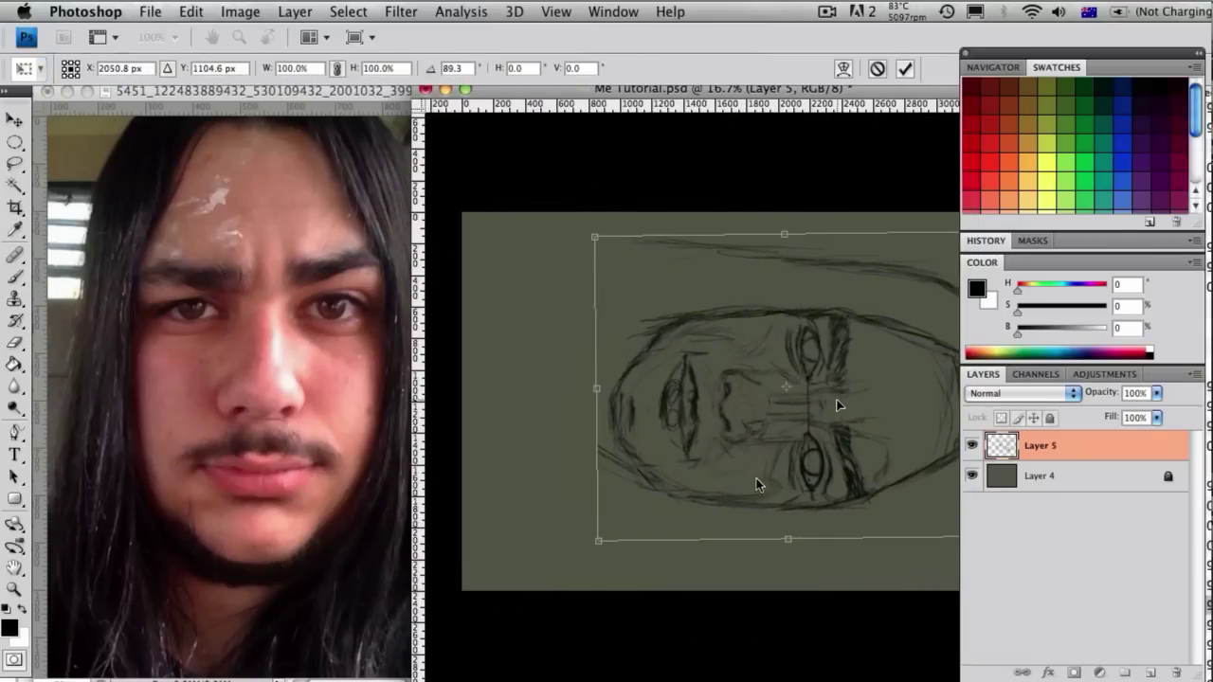
pyautogui.moveTo(872, 217); pyautogui.dragTo(879, 220)
pyautogui.press('Return')
# Rotate the whole canvas 90° counterclockwise and move the drawing window clear of the reference photo
pyautogui.click(240, 11)
pyautogui.moveTo(278, 193)
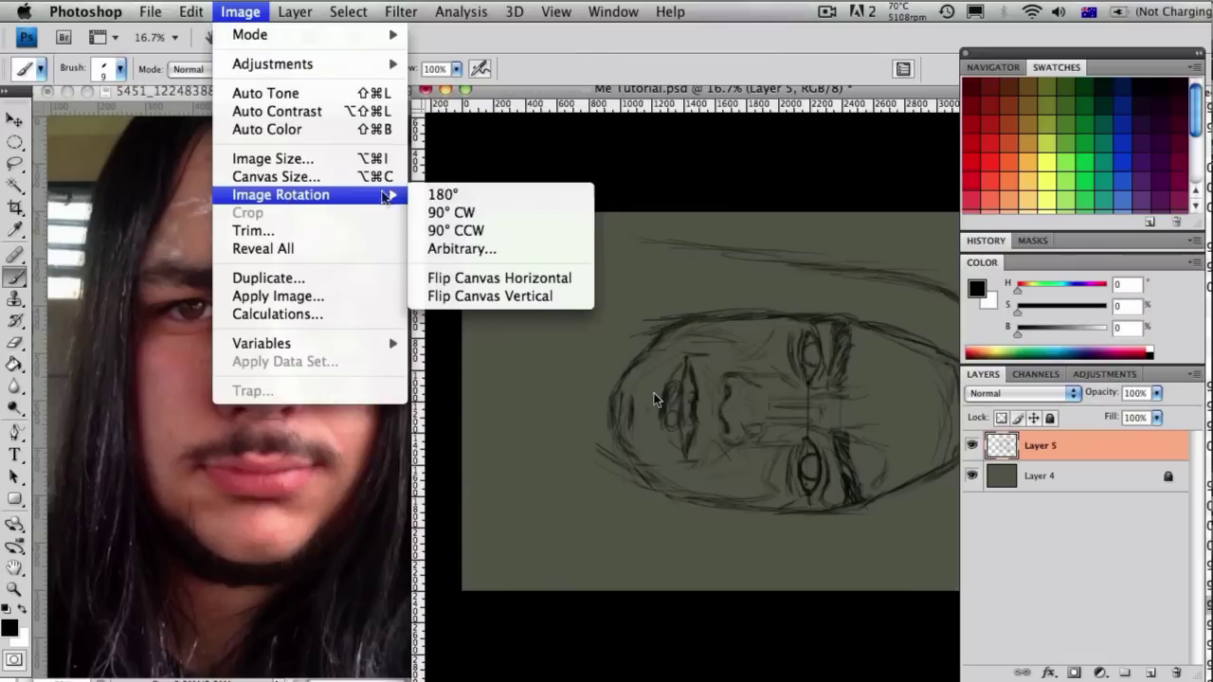
pyautogui.click(460, 231)
pyautogui.hotkey('ctrl', '+')
pyautogui.moveTo(674, 363); pyautogui.dragTo(682, 375)
pyautogui.moveTo(641, 89); pyautogui.dragTo(676, 89)
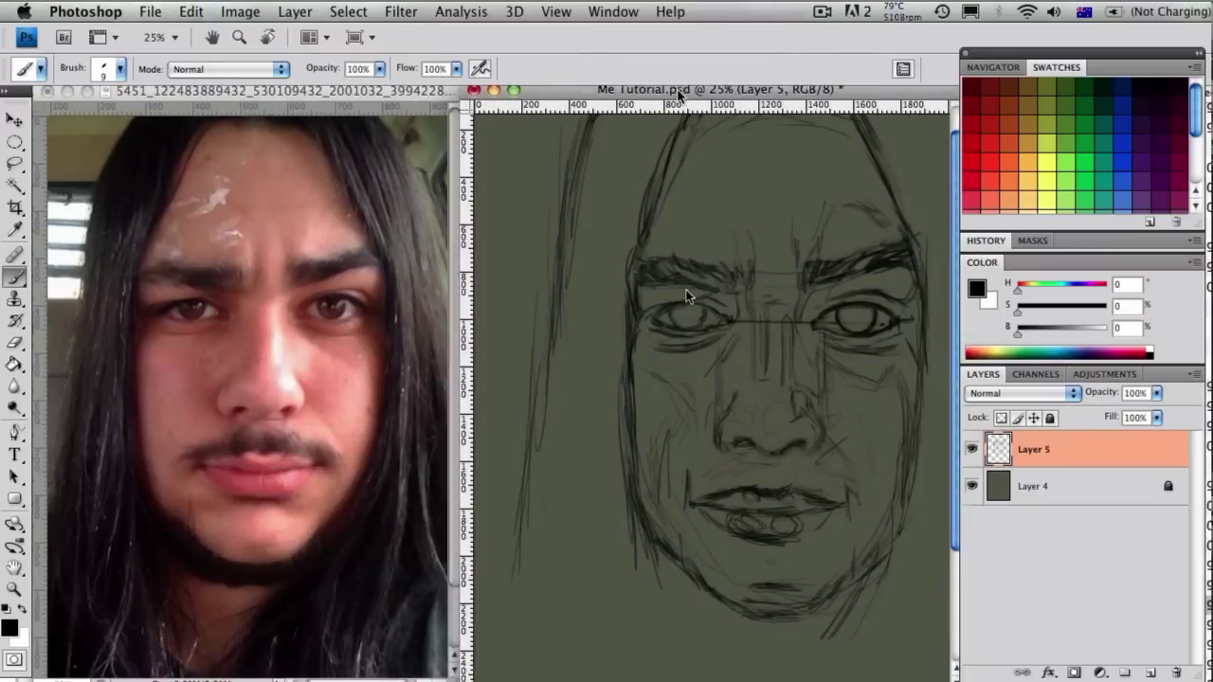
# Sketch the long outer hair contours down both sides of the head, with the full reference and canvas in view
pyautogui.hotkey('ctrl', '-')
pyautogui.hotkey('ctrl', 'Tab')
pyautogui.hotkey('ctrl', '-')
pyautogui.click(826, 381)
pyautogui.moveTo(574, 308); pyautogui.dragTo(550, 502)
pyautogui.moveTo(549, 427); pyautogui.dragTo(542, 598)
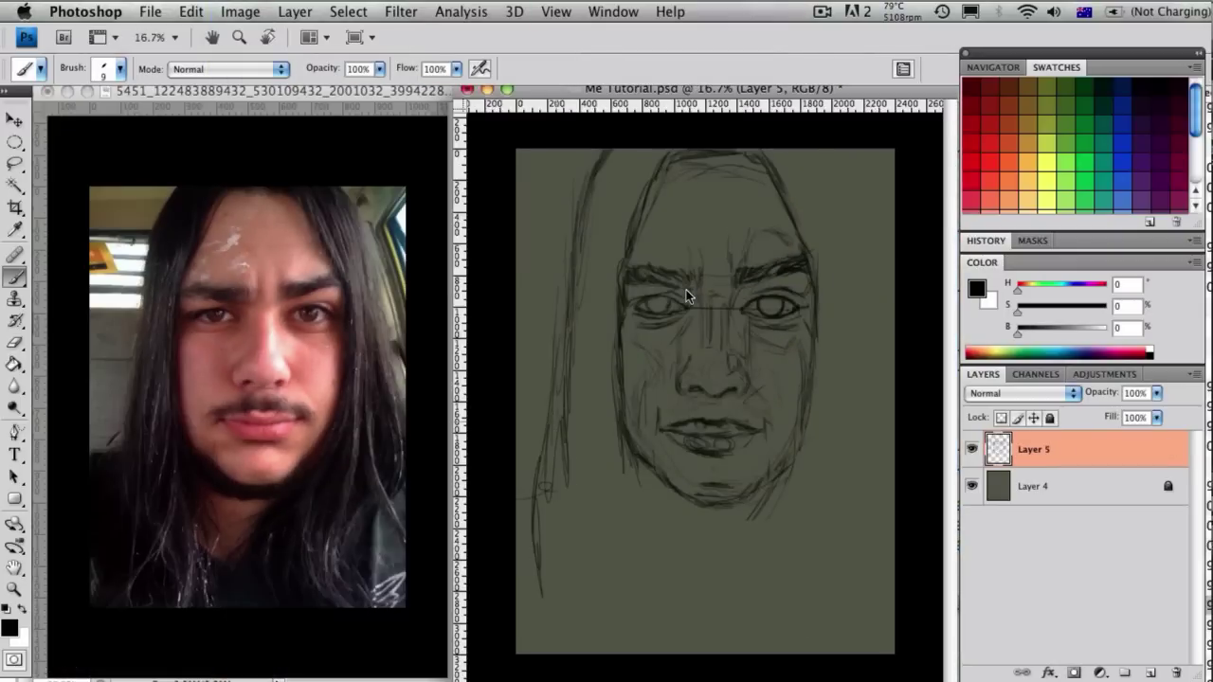
pyautogui.moveTo(834, 153); pyautogui.dragTo(864, 198)
pyautogui.moveTo(868, 315); pyautogui.dragTo(879, 453)
pyautogui.moveTo(872, 362); pyautogui.dragTo(893, 490)
# Sketch the neck lines and the hair strands falling from the jaw toward the canvas's lower edge
pyautogui.moveTo(737, 533); pyautogui.dragTo(708, 653)
pyautogui.moveTo(630, 481)
pyautogui.mouseDown()
pyautogui.moveTo(645, 529)
pyautogui.moveTo(648, 653)
pyautogui.mouseUp()
pyautogui.moveTo(634, 554); pyautogui.dragTo(684, 587)
pyautogui.moveTo(752, 508); pyautogui.dragTo(699, 604)
pyautogui.moveTo(721, 534); pyautogui.dragTo(696, 595)
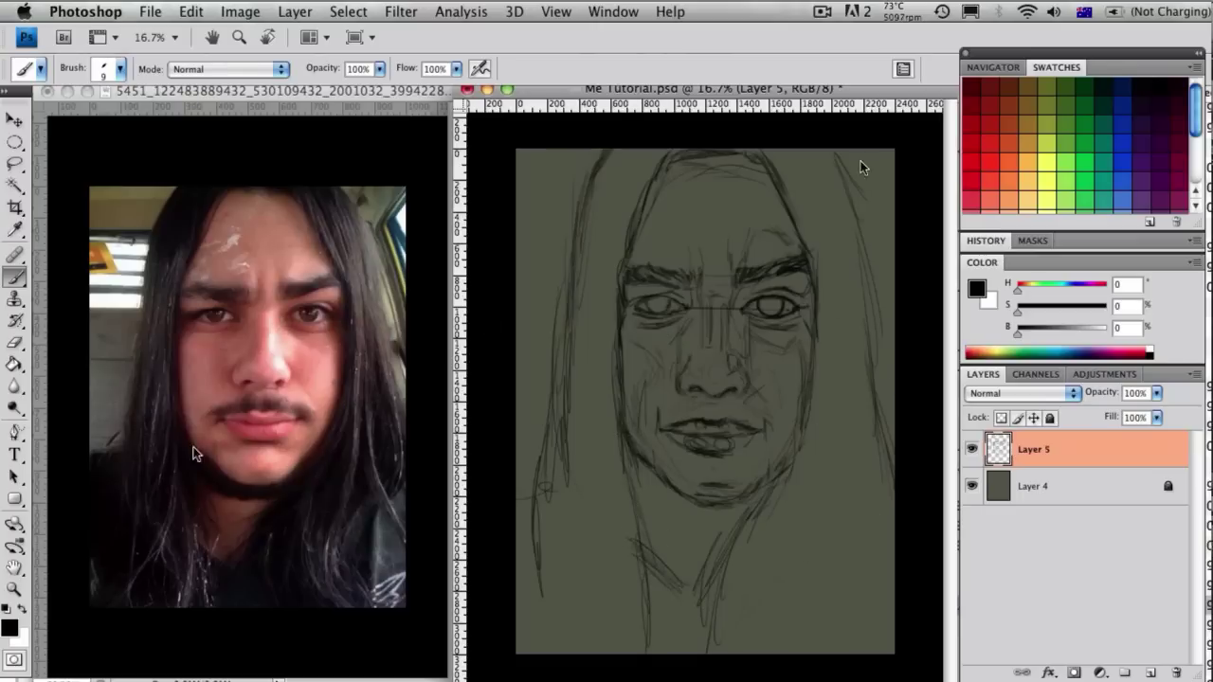
# Mark the shoulder beside the left hair contour and scale the sketch to about 94% of its size with Free Transform
pyautogui.moveTo(548, 461); pyautogui.dragTo(518, 466)
pyautogui.press('super+t')
pyautogui.moveTo(895, 654); pyautogui.dragTo(873, 626)
pyautogui.moveTo(726, 311); pyautogui.dragTo(746, 333)
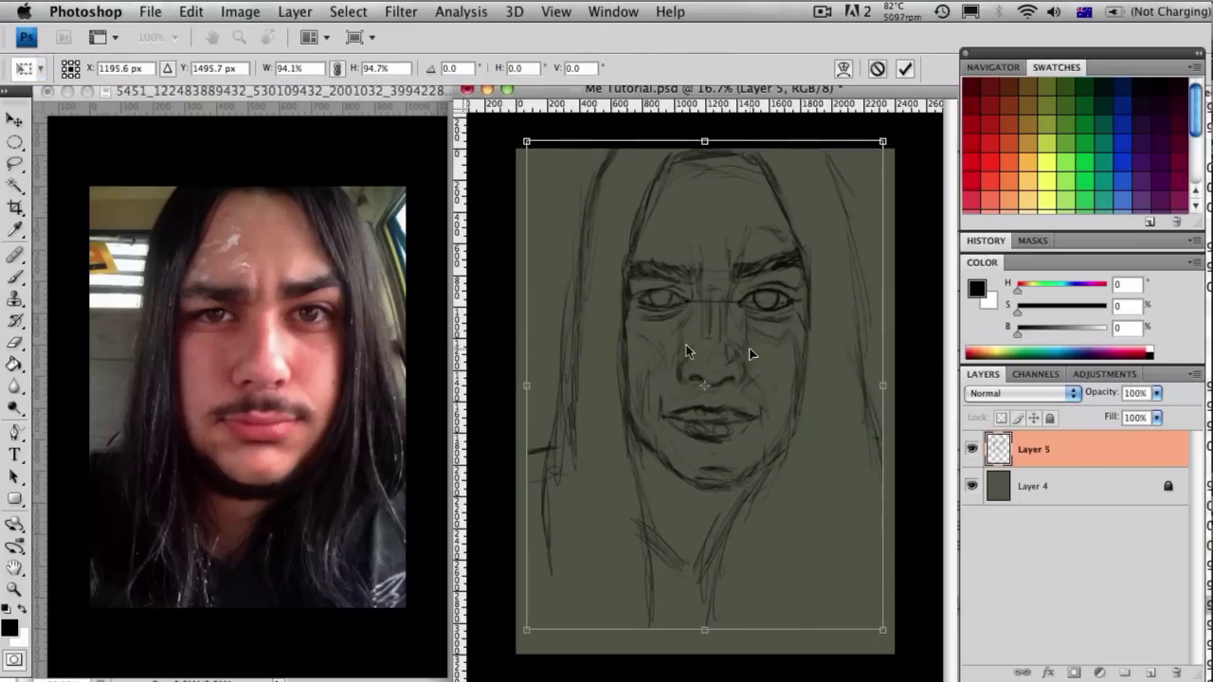
pyautogui.press('Escape')
# Extend the right hair contour down to the canvas's lower edge and add loose strands beside the neck
pyautogui.moveTo(829, 163); pyautogui.dragTo(858, 266)
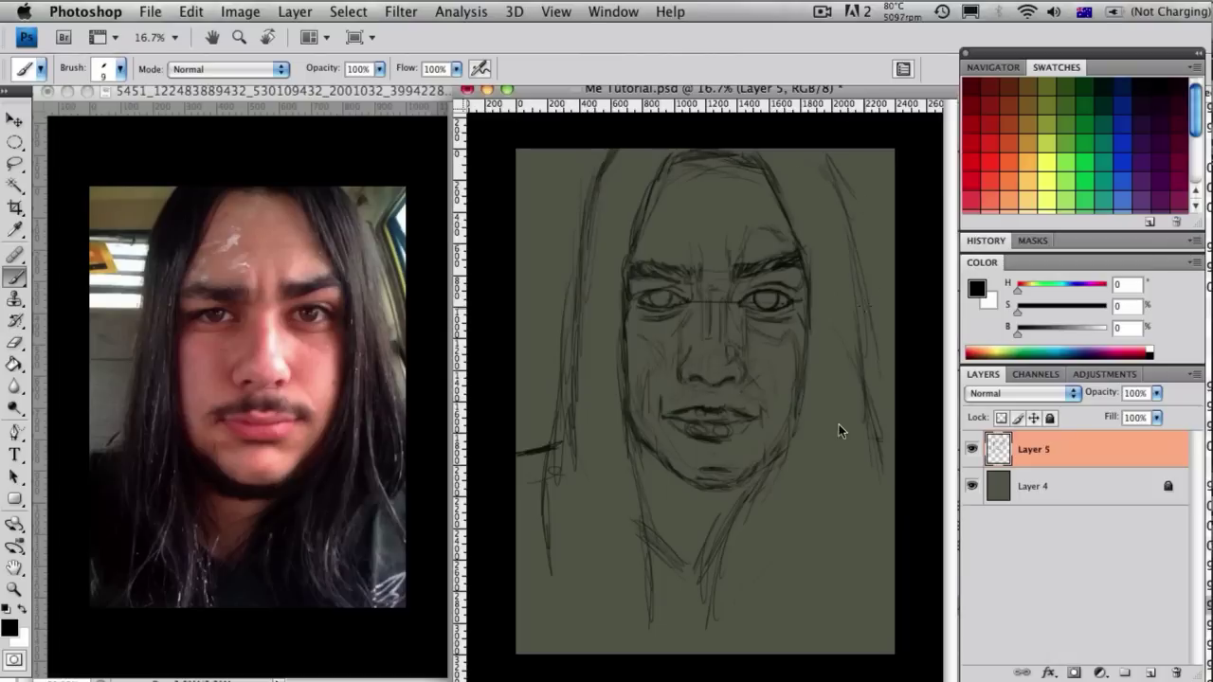
pyautogui.moveTo(864, 370); pyautogui.dragTo(883, 463)
pyautogui.moveTo(881, 454)
pyautogui.mouseDown()
pyautogui.moveTo(887, 569)
pyautogui.moveTo(834, 600)
pyautogui.mouseUp()
pyautogui.moveTo(835, 570); pyautogui.dragTo(826, 653)
pyautogui.moveTo(877, 490); pyautogui.dragTo(855, 565)
pyautogui.moveTo(832, 607); pyautogui.dragTo(849, 652)
pyautogui.moveTo(723, 585); pyautogui.dragTo(742, 654)
pyautogui.moveTo(653, 553); pyautogui.dragTo(645, 646)
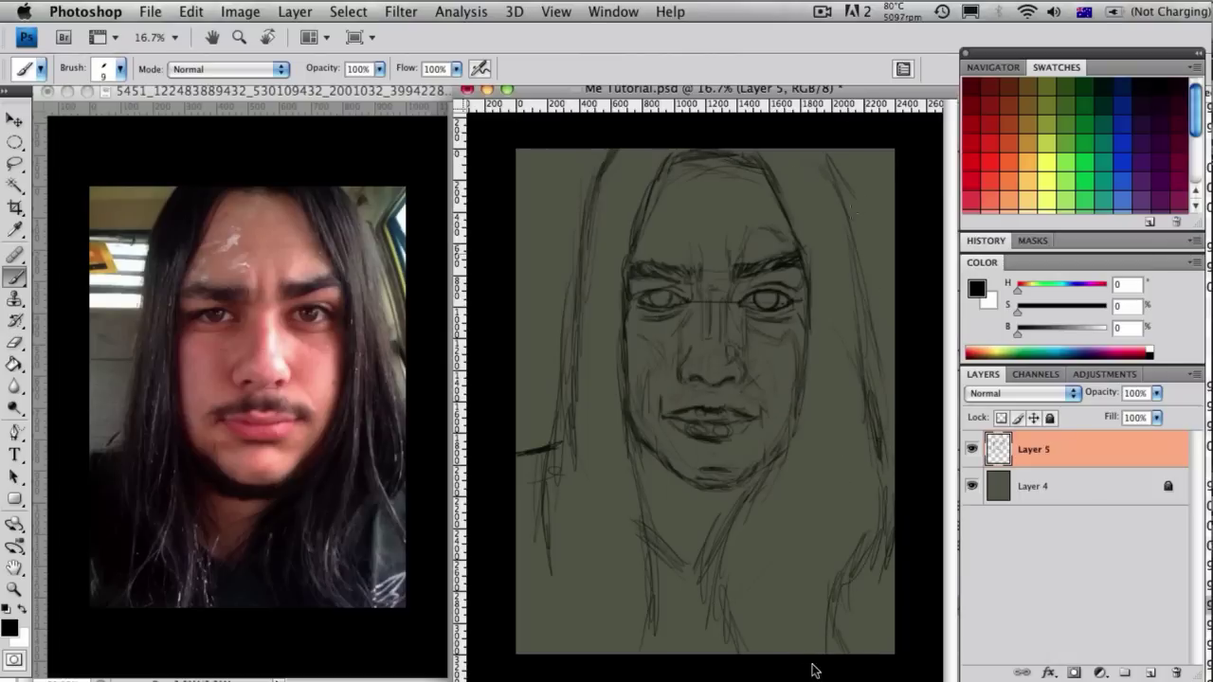
# Reinforce the lower outer hair on both sides, and lighten heavy hair contour lines with the Eraser
pyautogui.moveTo(876, 465); pyautogui.dragTo(861, 549)
pyautogui.moveTo(884, 449); pyautogui.dragTo(891, 527)
pyautogui.moveTo(545, 474); pyautogui.dragTo(536, 544)
pyautogui.press('e')
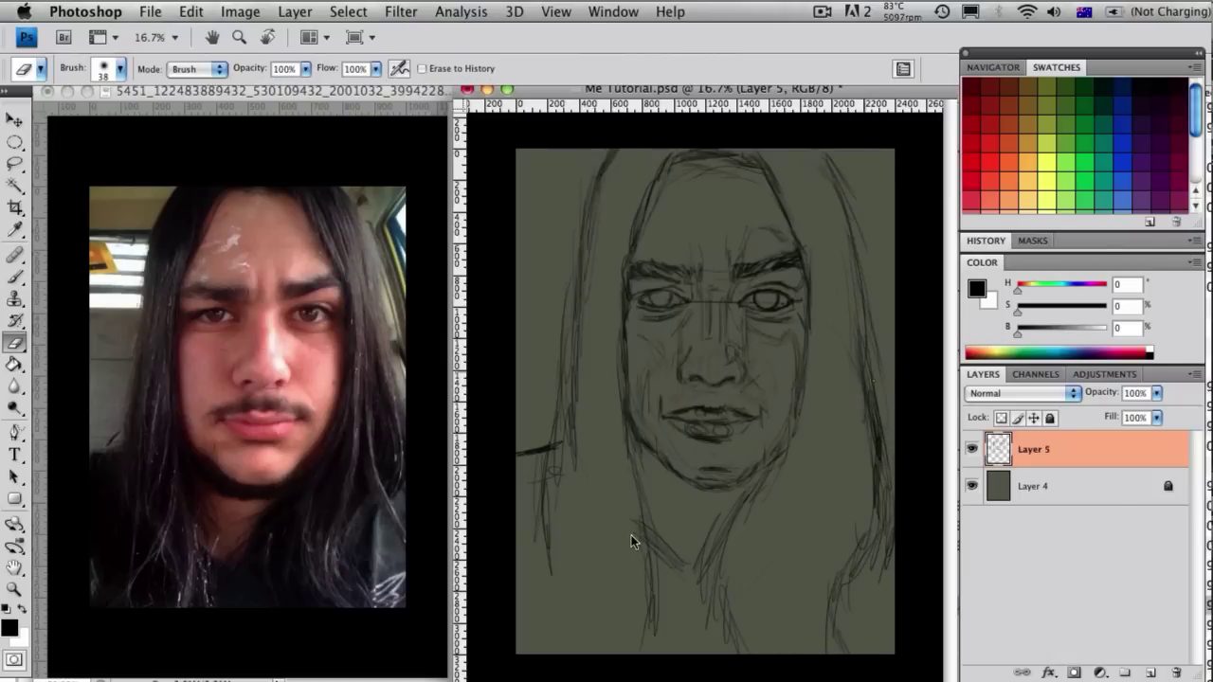
pyautogui.moveTo(573, 442); pyautogui.dragTo(581, 264)
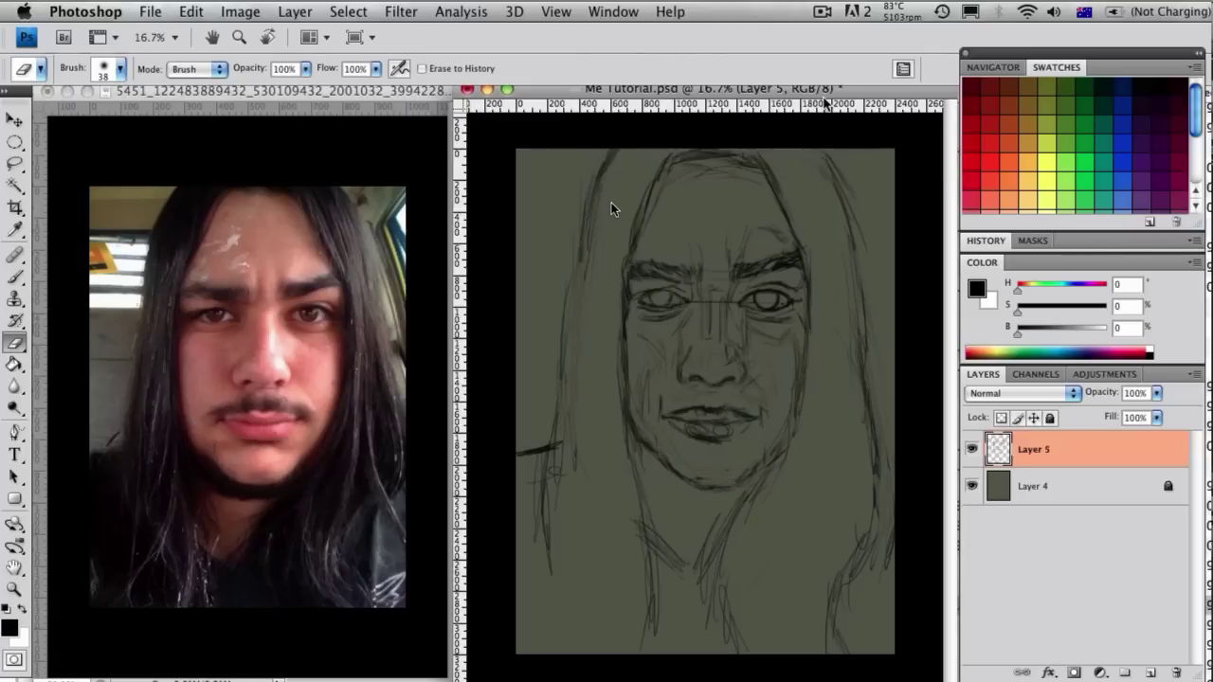
# Lighten the heavy chin contour with the Eraser and sketch the crease between the lower lip and chin with the Brush
pyautogui.press('super+equal')
pyautogui.scroll(3, 581, 650)
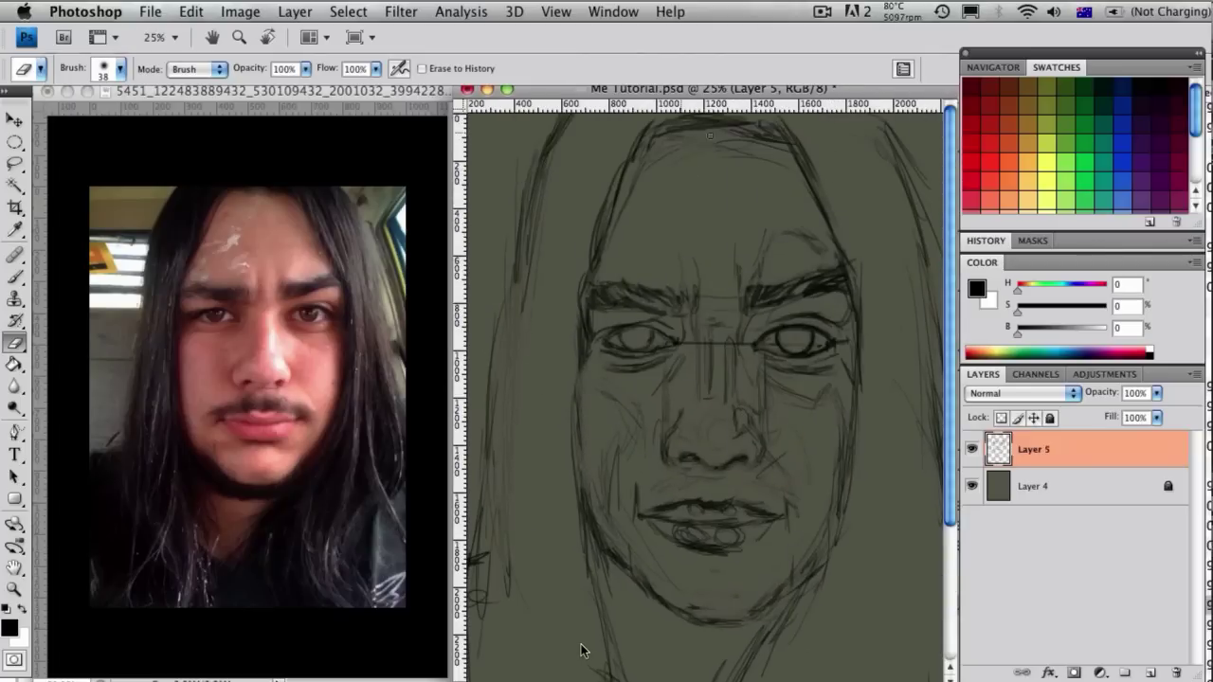
pyautogui.moveTo(775, 602); pyautogui.dragTo(696, 626)
pyautogui.moveTo(736, 623); pyautogui.dragTo(715, 630)
pyautogui.click(15, 276)
pyautogui.moveTo(722, 570); pyautogui.dragTo(737, 582)
pyautogui.moveTo(649, 553); pyautogui.dragTo(757, 569)
pyautogui.moveTo(684, 567); pyautogui.dragTo(723, 557)
pyautogui.press('super+minus')
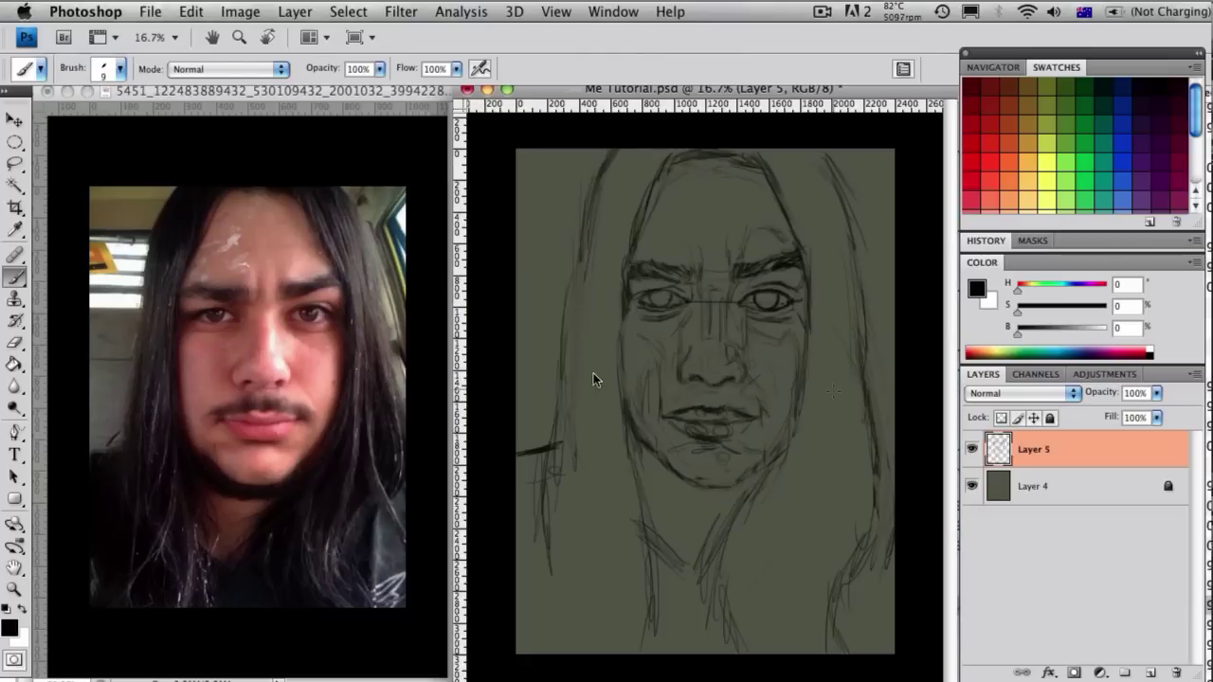